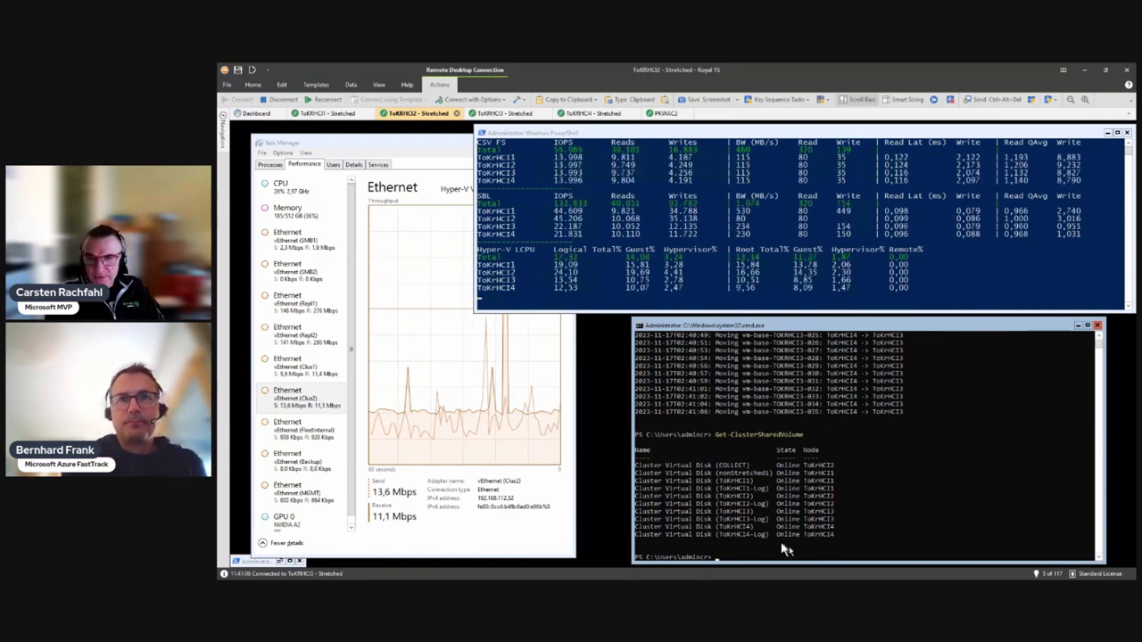
Step: Switch to the PKWAC2 session and view the cluster's nodes and roles in Failover Cluster Manager
left_click(663, 114)
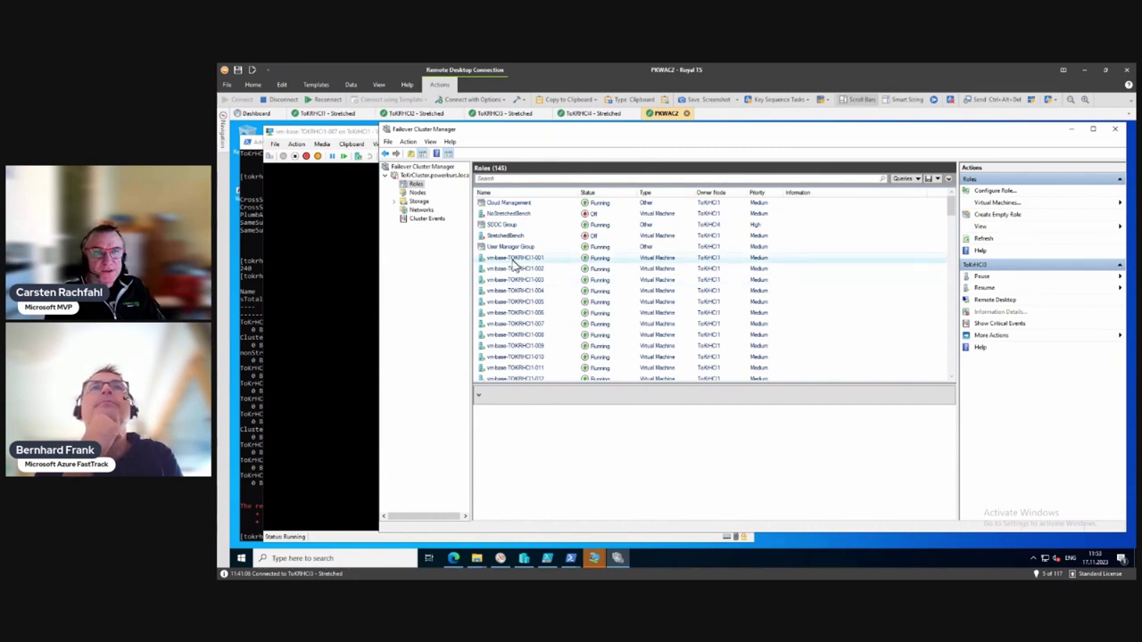
left_click(417, 192)
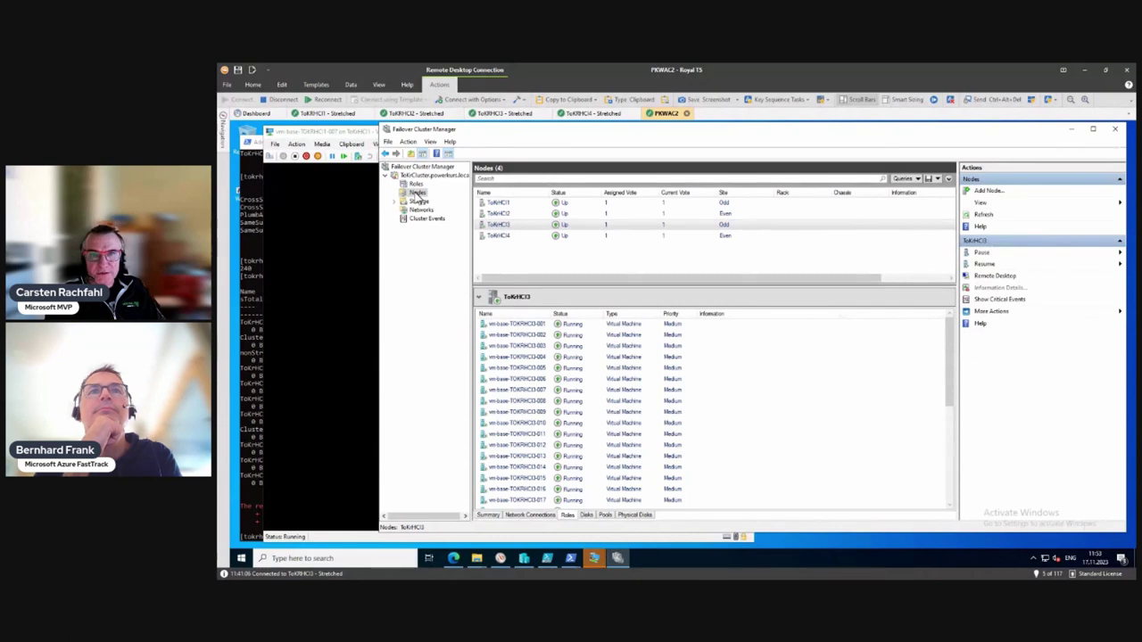
left_click(415, 184)
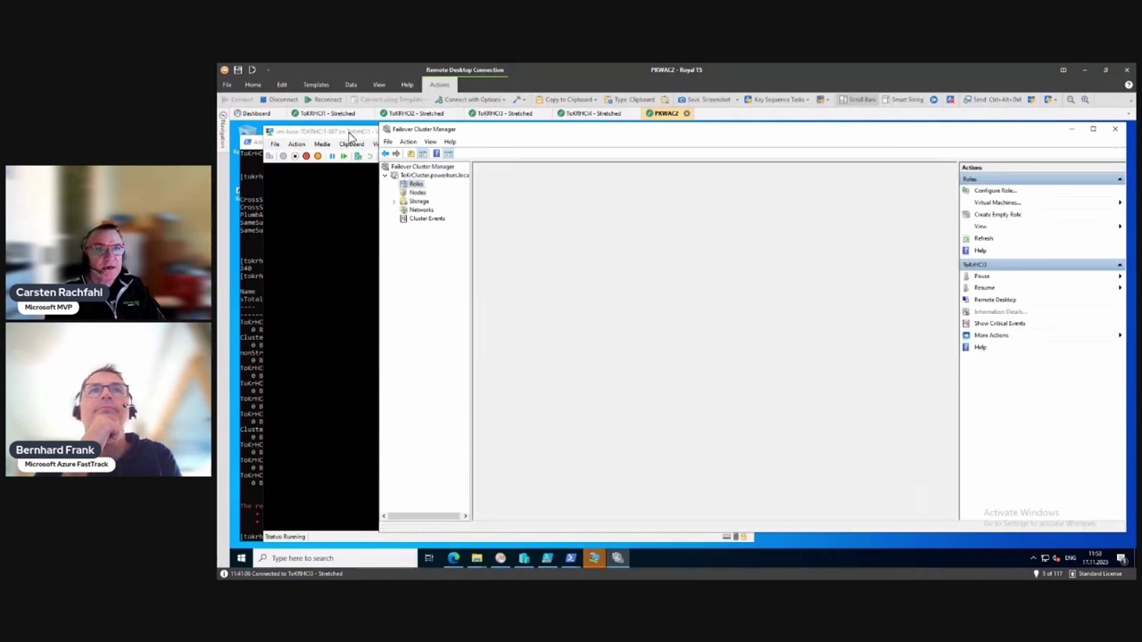
Step: Bring the vm-base-TOKRHCI1-007 connection to the front and place the tokrhci3 Remote KVM window beside it
left_click(350, 137)
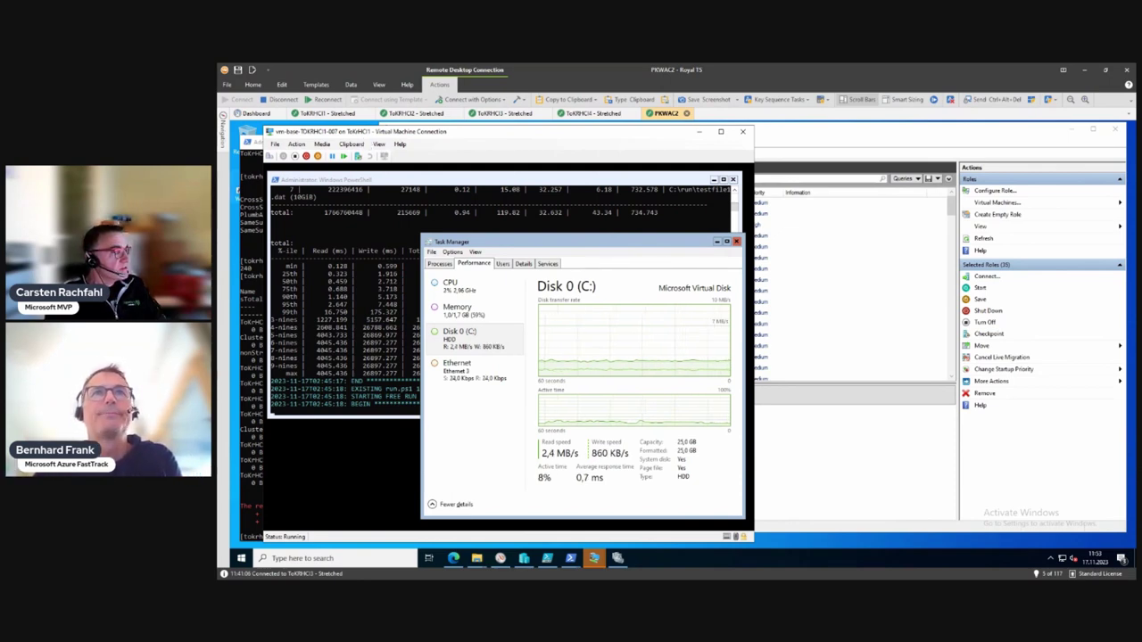
left_click_drag(218, 268, 742, 140)
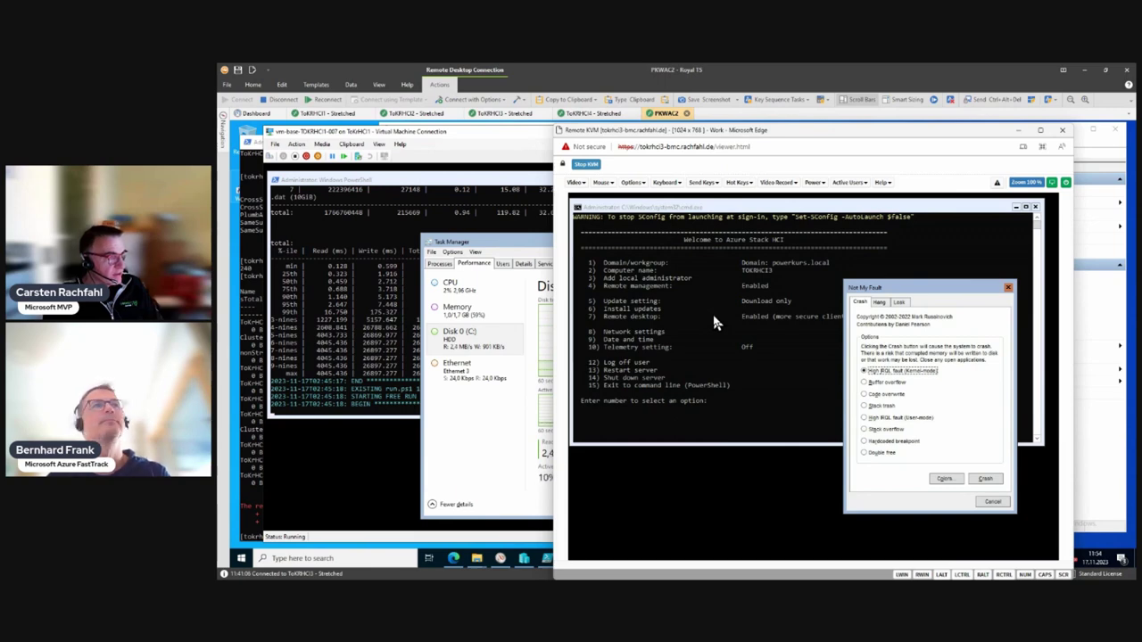
Step: Review the Leak, Hang and Crash options of Not My Fault on the ToKrHCI3 console
left_click(911, 295)
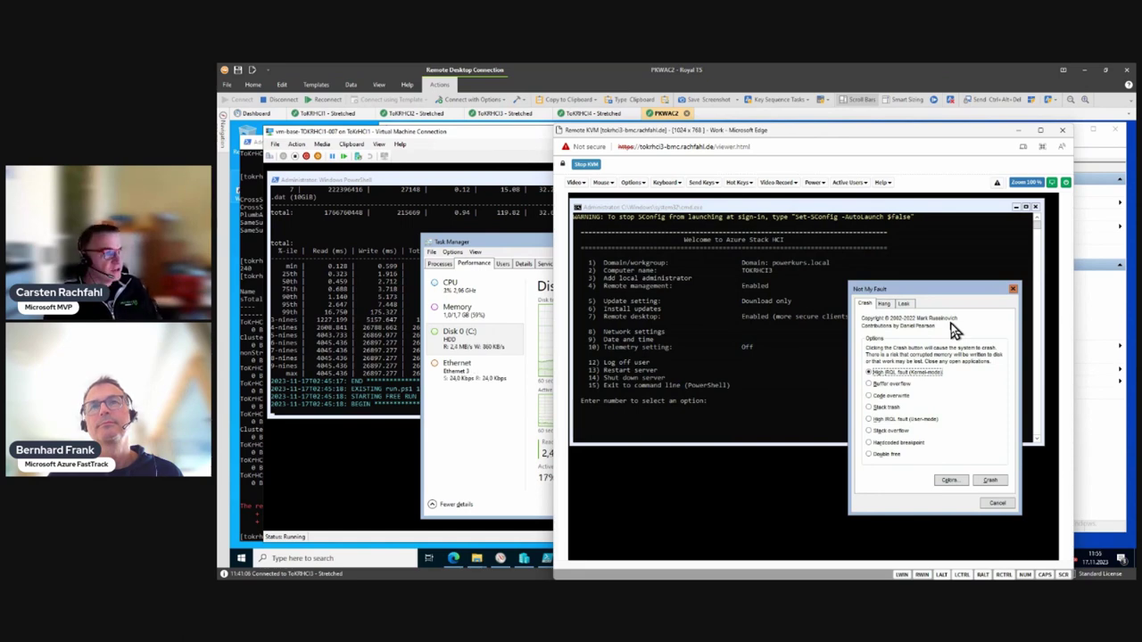
left_click(904, 305)
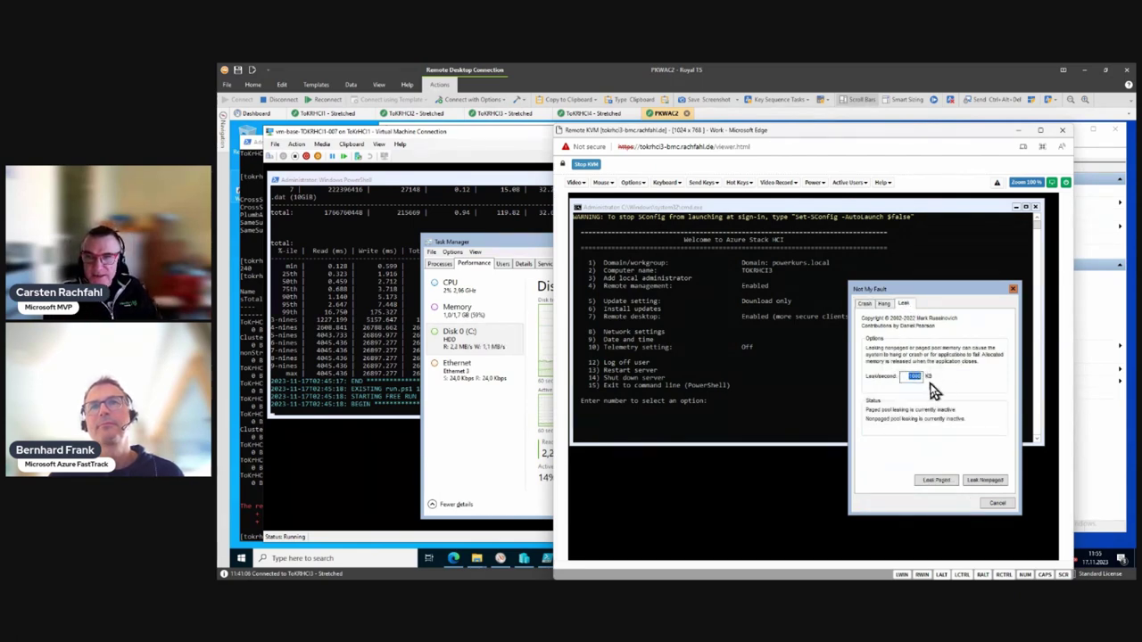
left_click(885, 304)
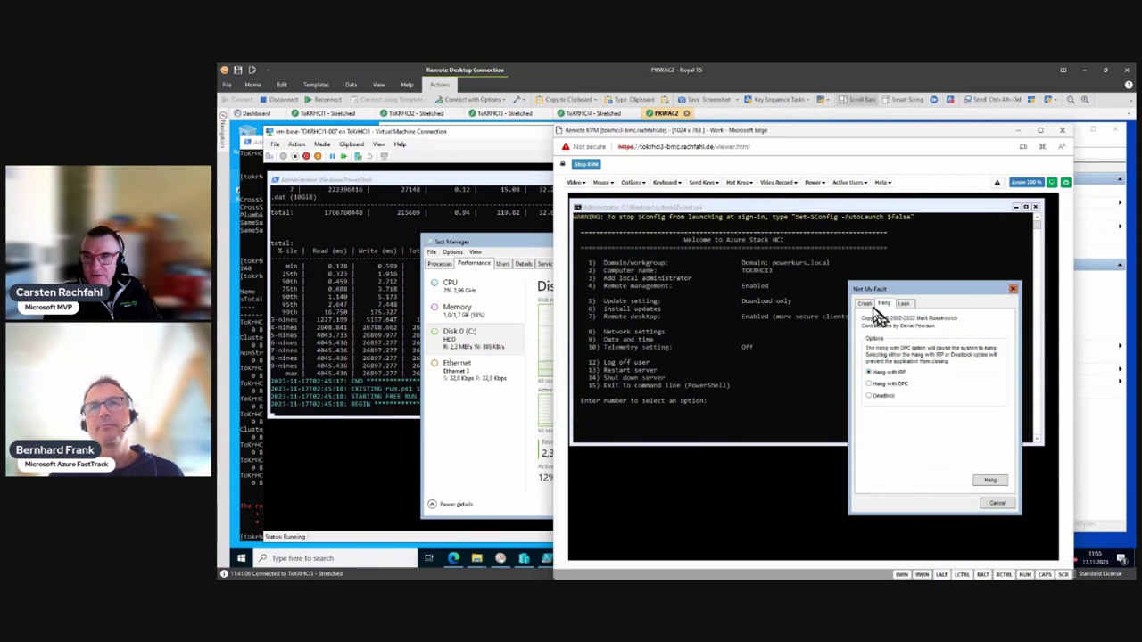
left_click(866, 304)
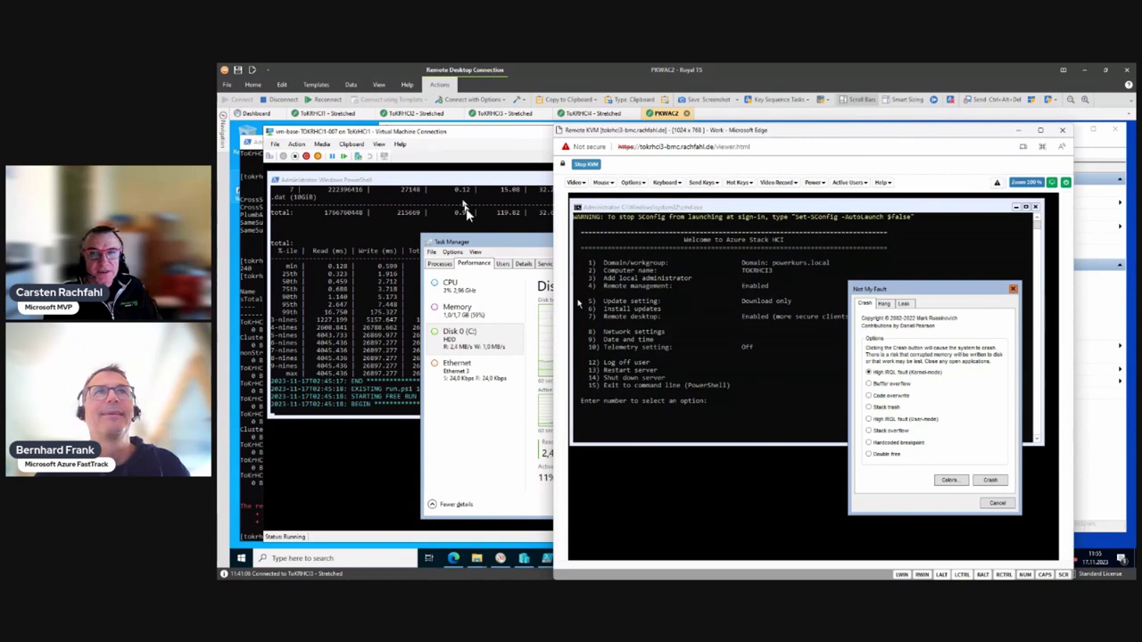
Step: Move the virtual machine's Task Manager so its disk graphs stay visible beside the Remote KVM window, and return to the KVM
left_click(476, 245)
left_click_drag(475, 244, 320, 255)
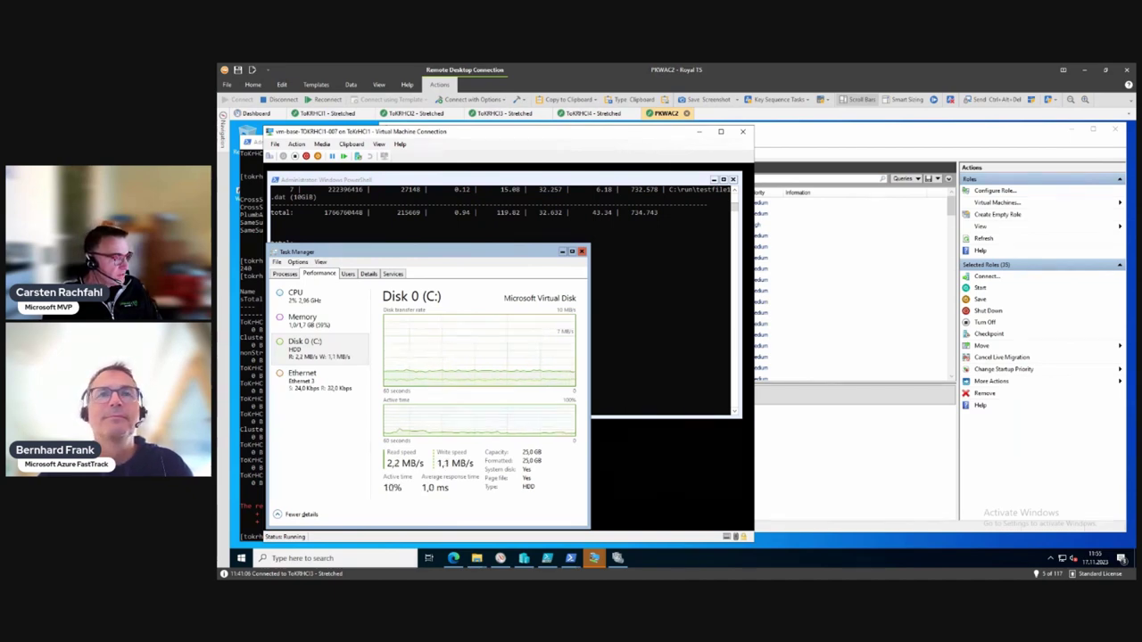
key("alt+Tab")
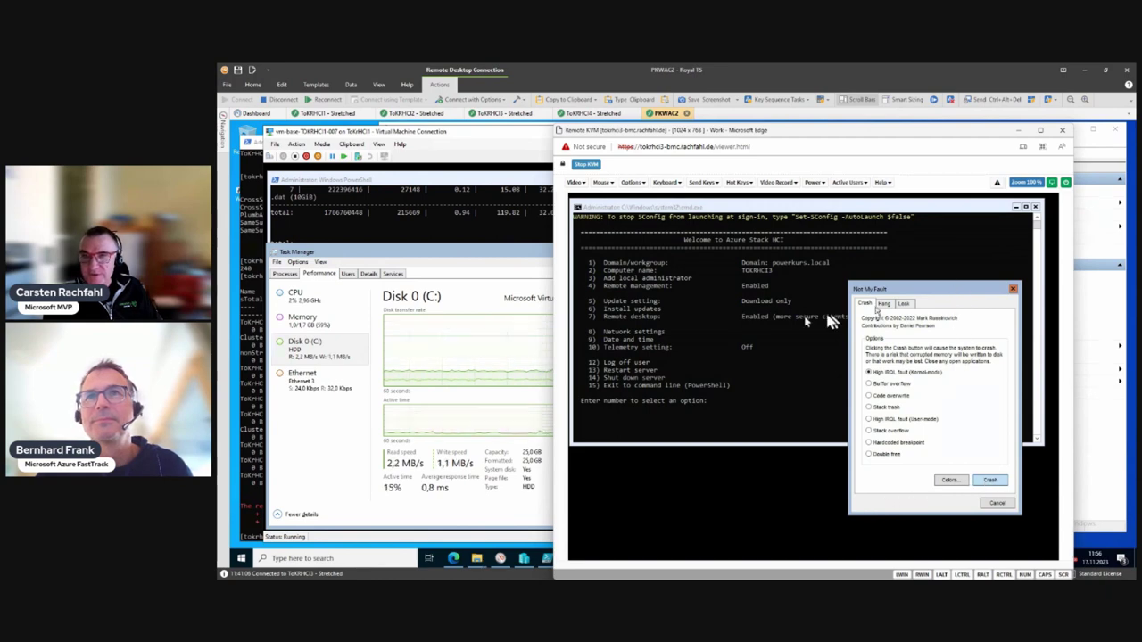
Step: Crash ToKrHCI3 with the High IRQL fault (Kernel-mode) and confirm an immediate power-off through the Remote KVM
left_click(766, 360)
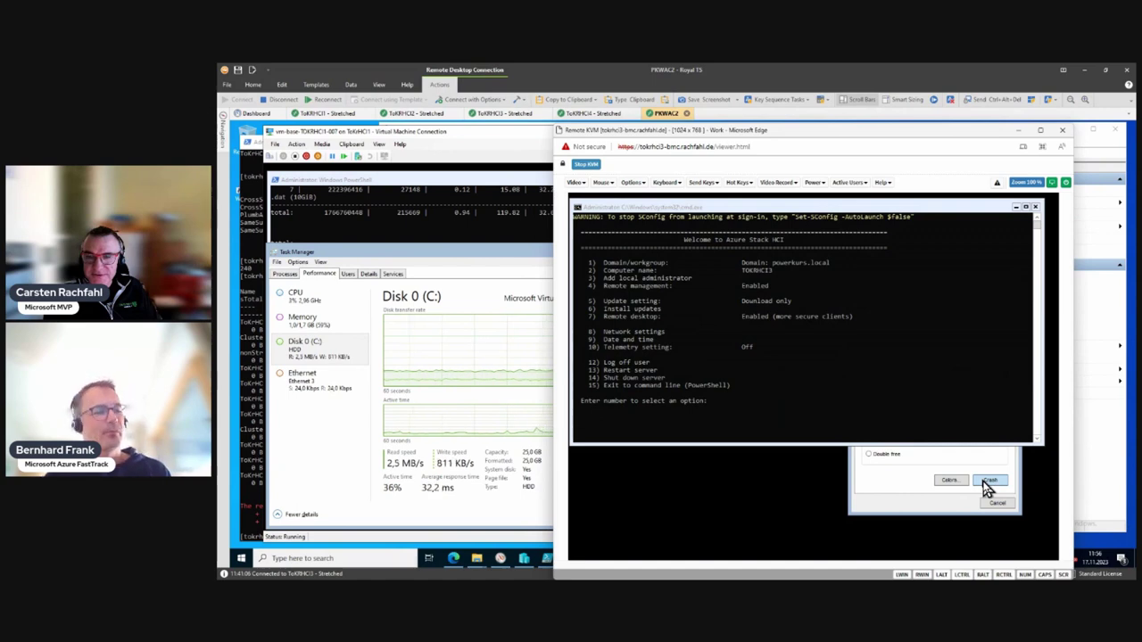
left_click(988, 486)
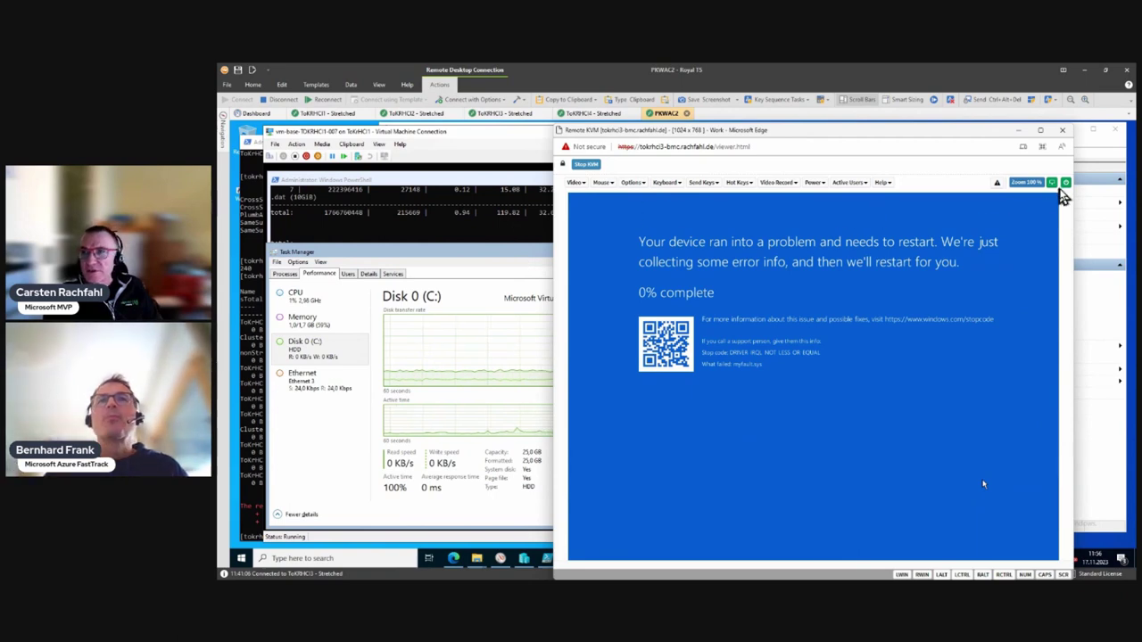
left_click(1066, 183)
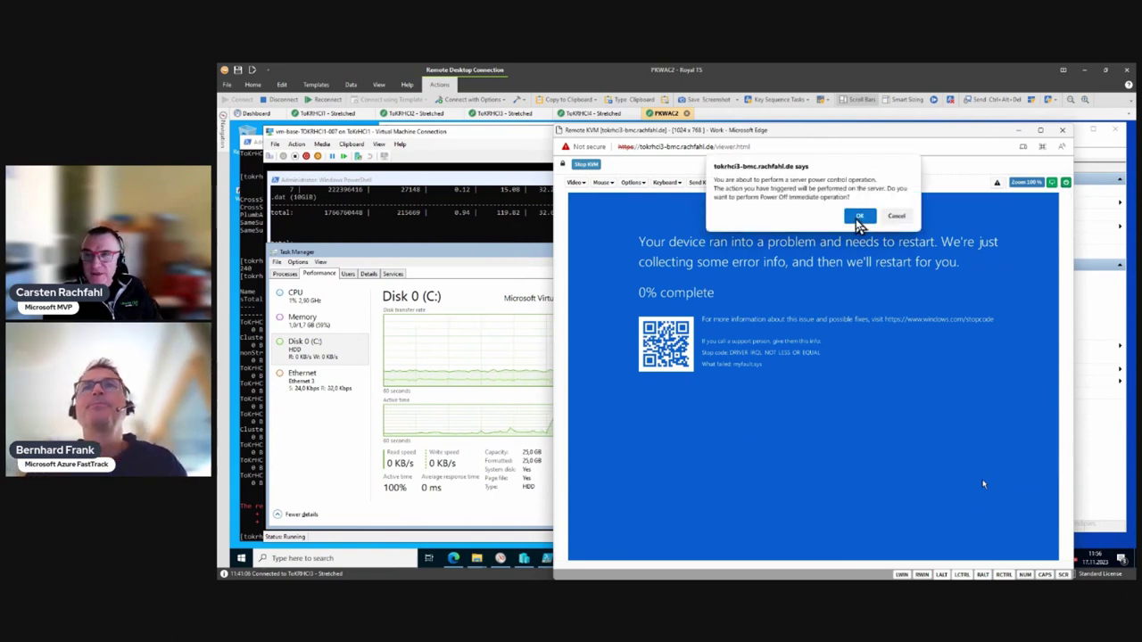
left_click(859, 220)
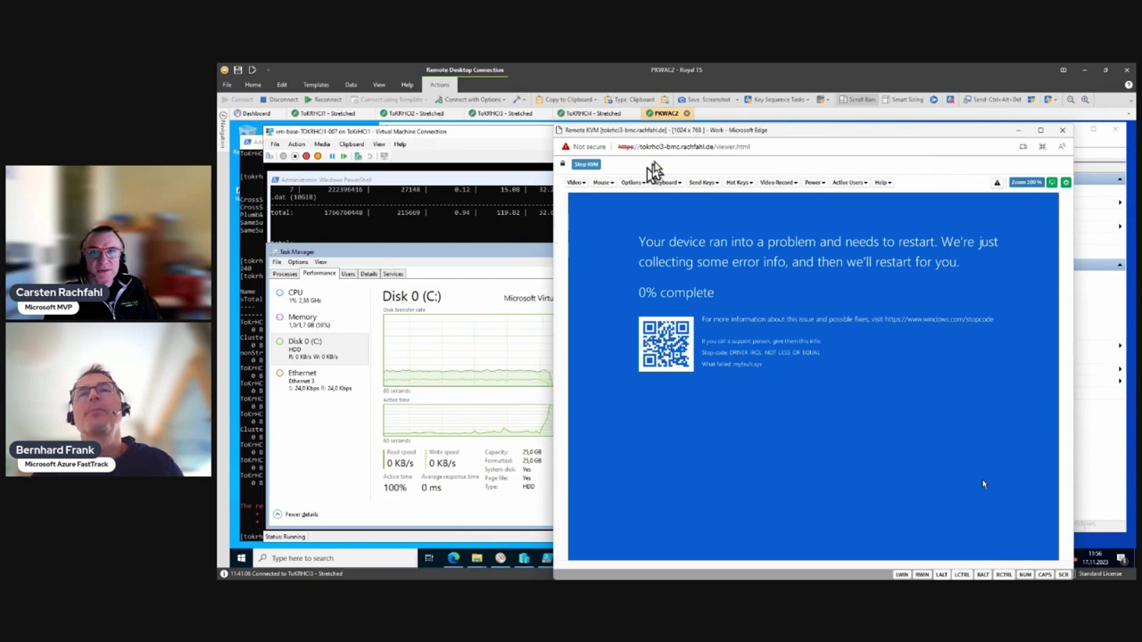
Step: Move the Remote KVM window out of the way and show node ToKrHCI3 in Failover Cluster Manager
left_click_drag(683, 140, 23, 172)
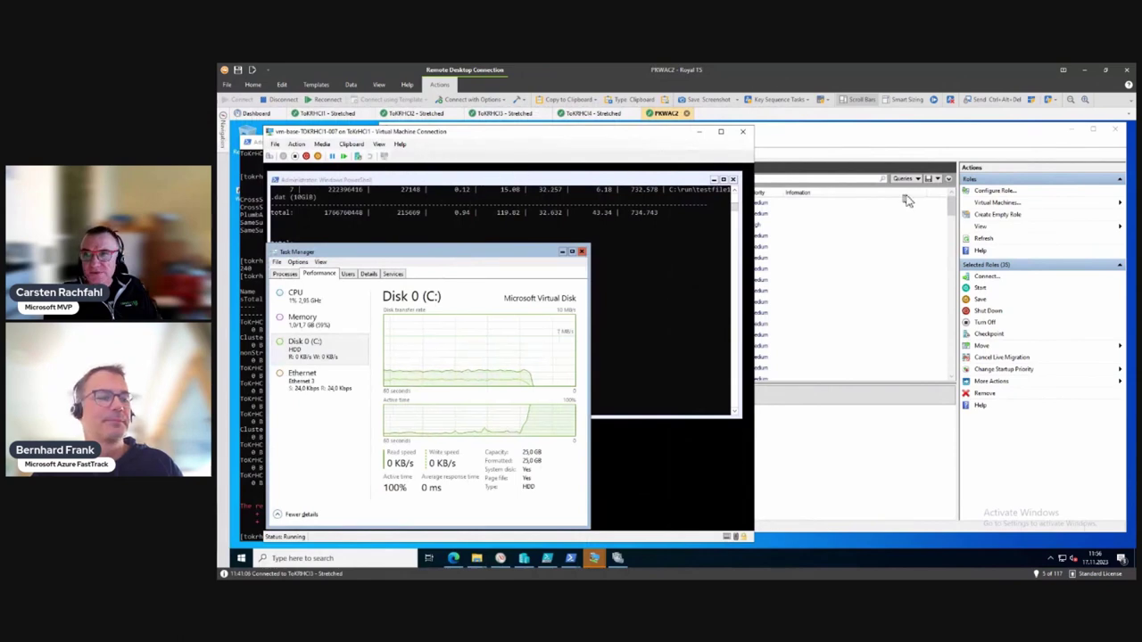
left_click(880, 242)
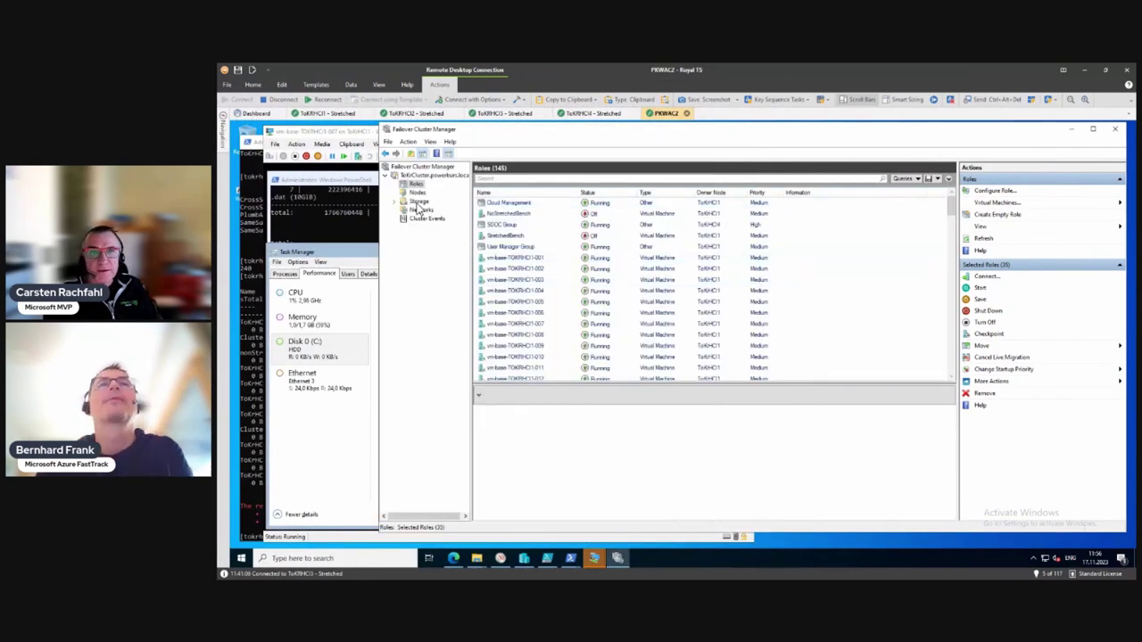
left_click(416, 193)
left_click(535, 224)
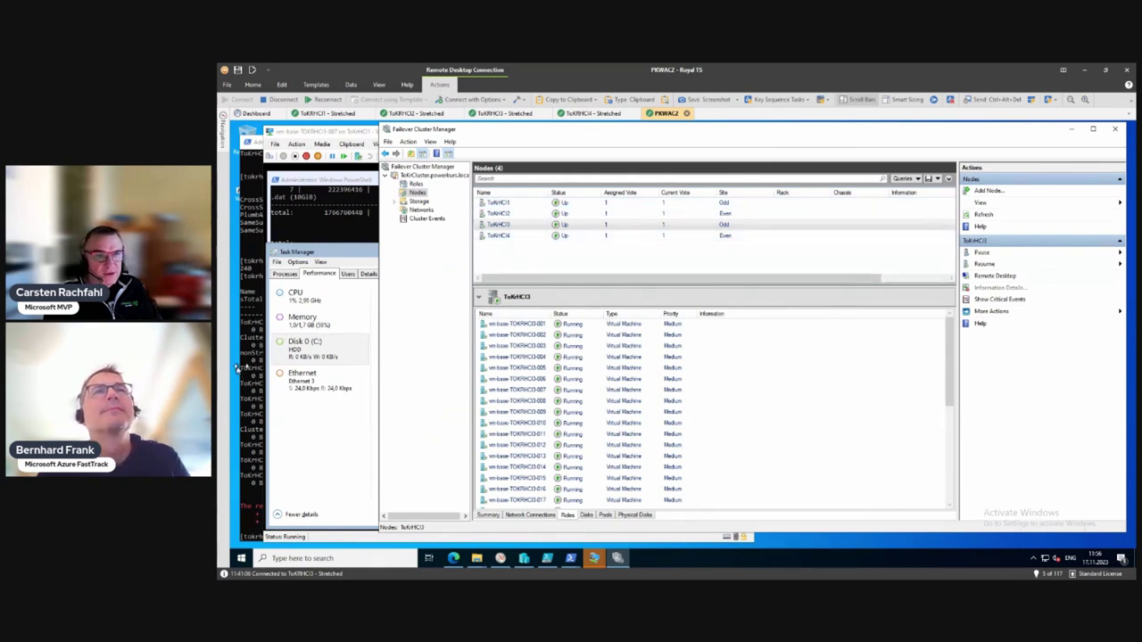
Step: Run get-clusternode in the tokrhci1 PowerShell session to check the state of the cluster nodes
left_click(249, 373)
type("ge")
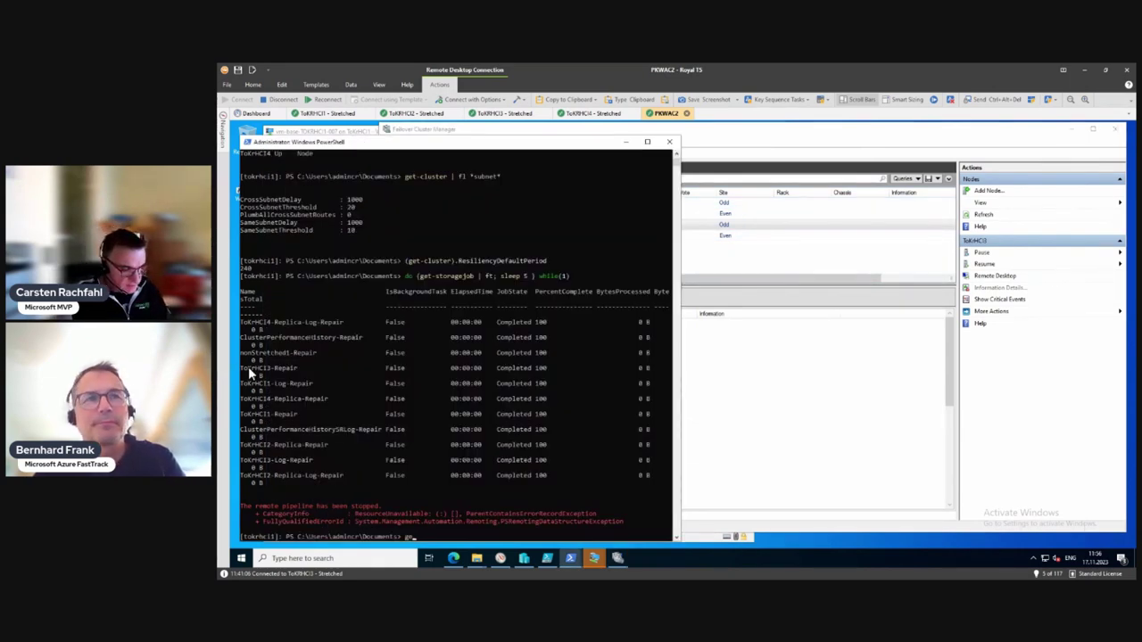
type("t-clusternode")
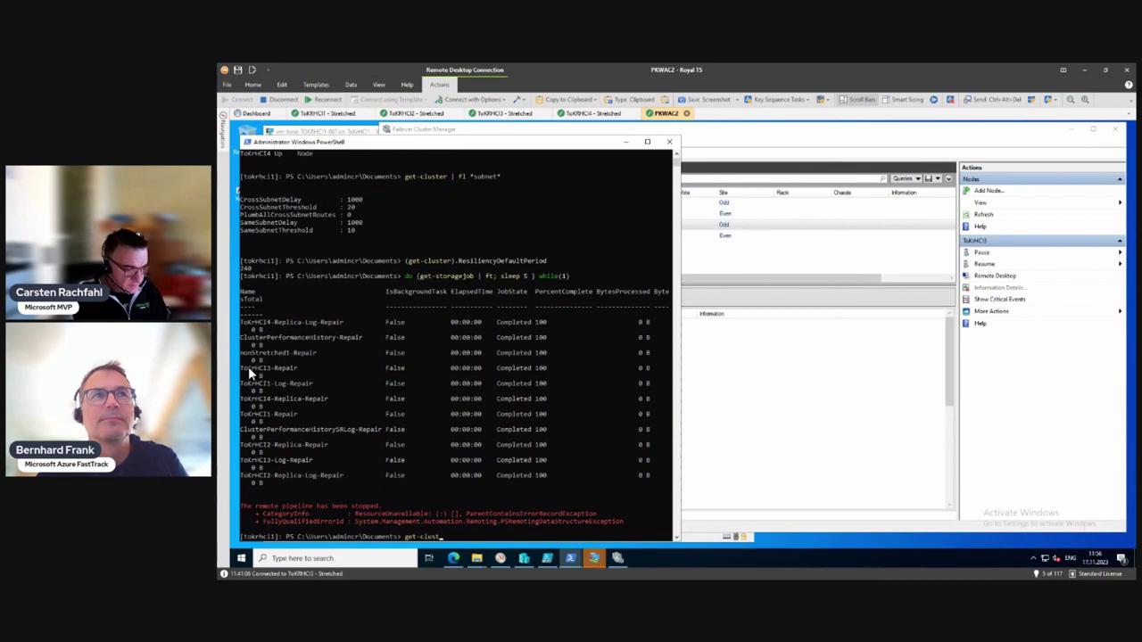
key("Return")
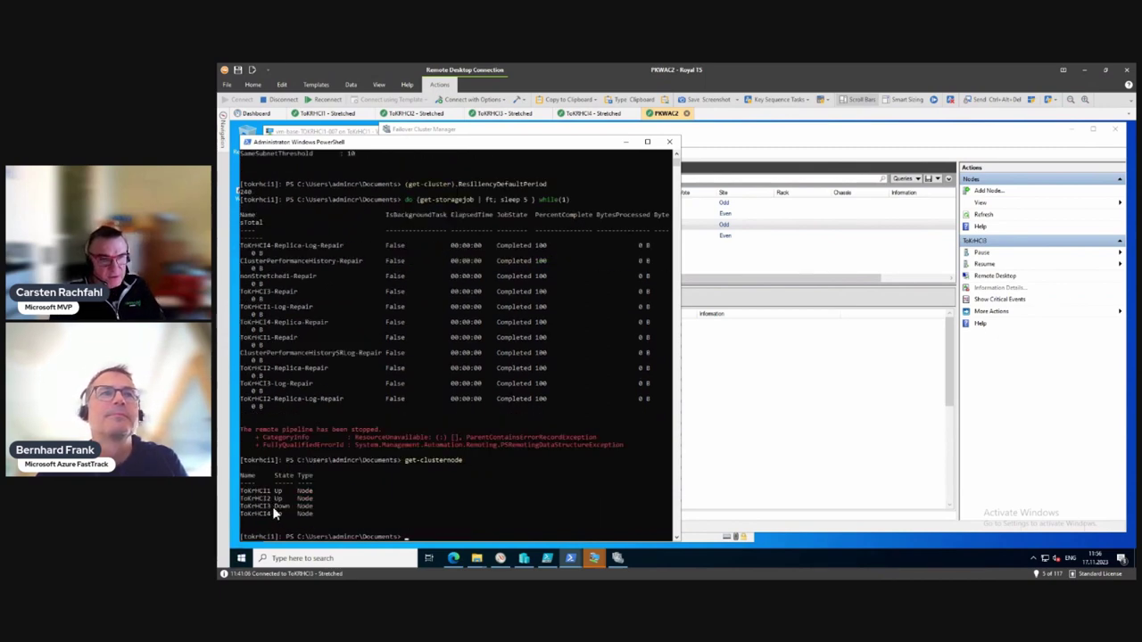
Step: Refresh the Nodes view in Failover Cluster Manager to check ToKrHCI3's status
left_click(793, 446)
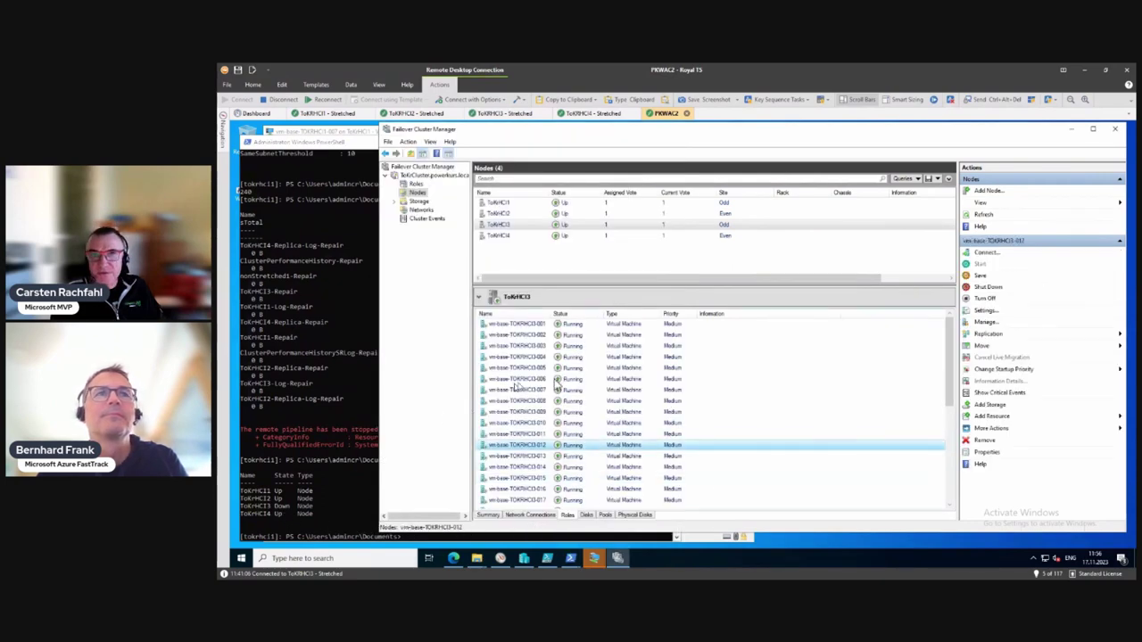
left_click(981, 216)
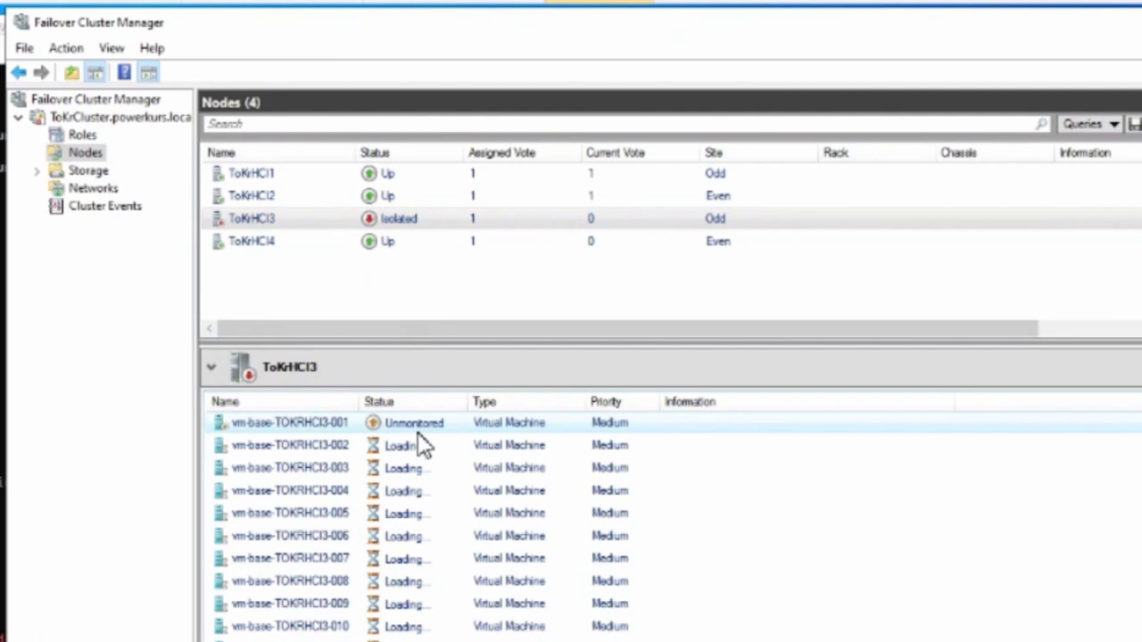
Step: Examine the cluster roles list, checking the status and owner node of the vm-base-TOKRHCI3 virtual machines
left_click(90, 138)
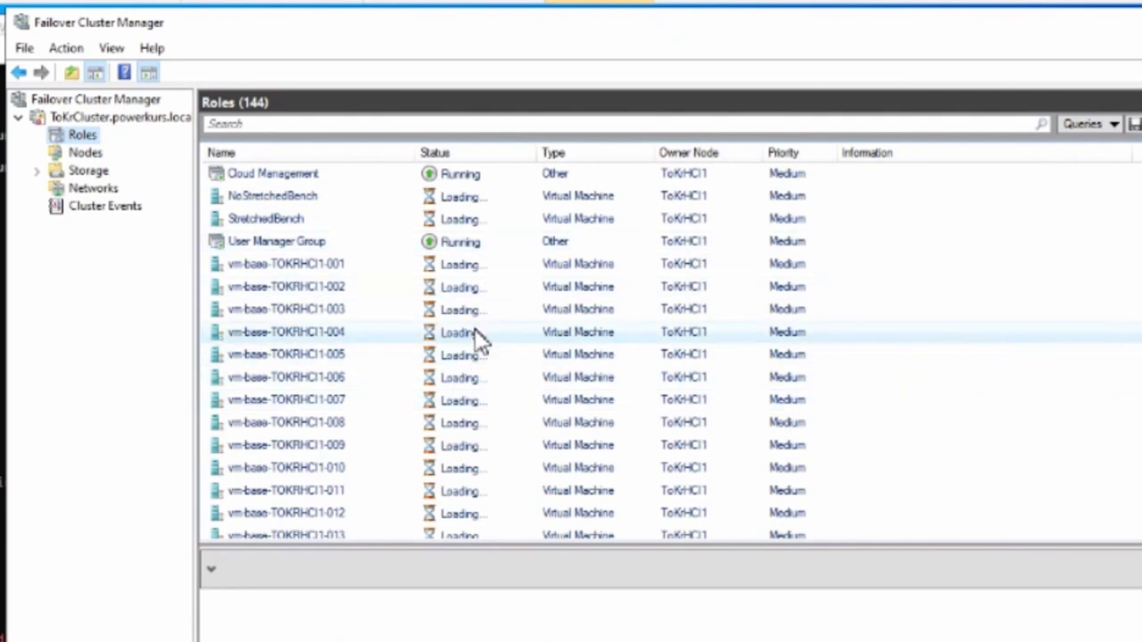
scroll(476, 331, "down", 18)
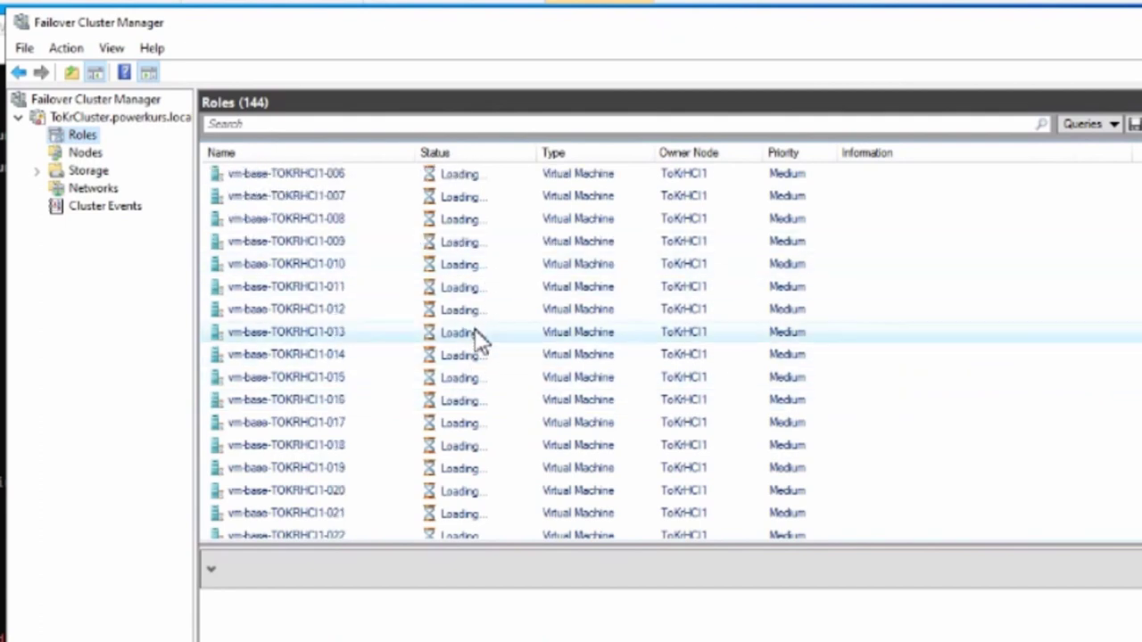
scroll(475, 332, "down", 8)
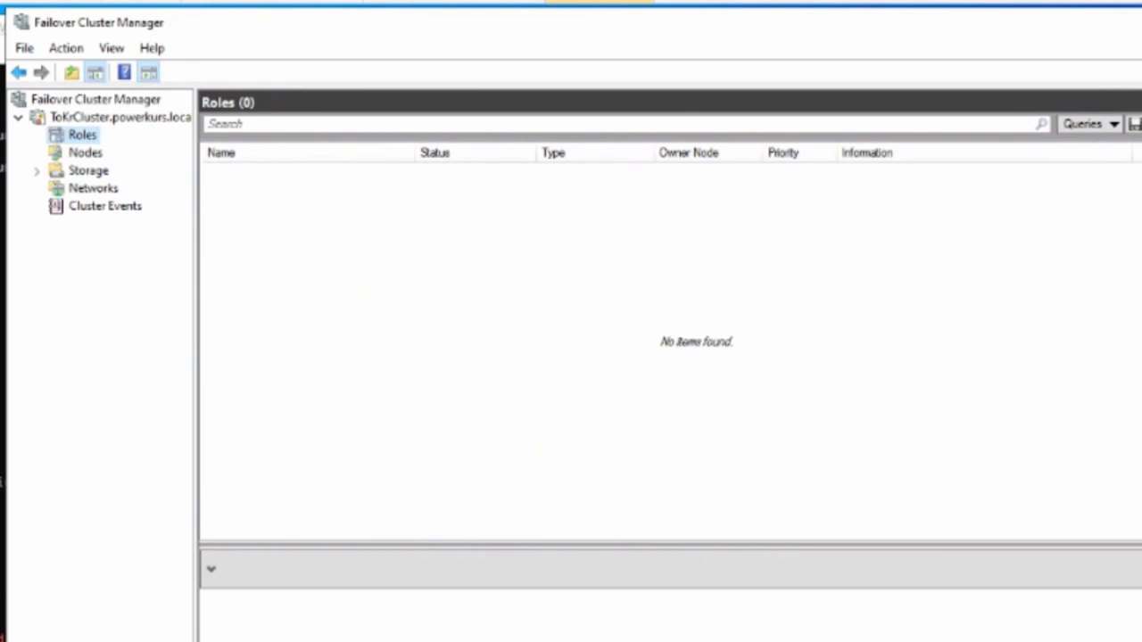
scroll(513, 446, "down", 3)
scroll(493, 376, "down", 19)
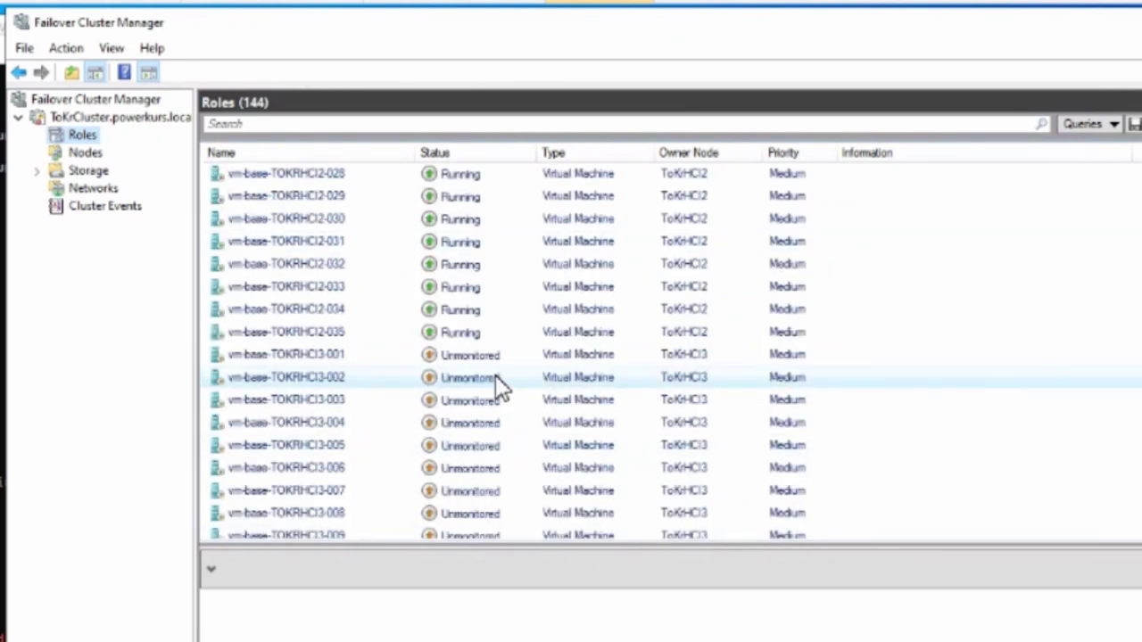
scroll(495, 375, "down", 2)
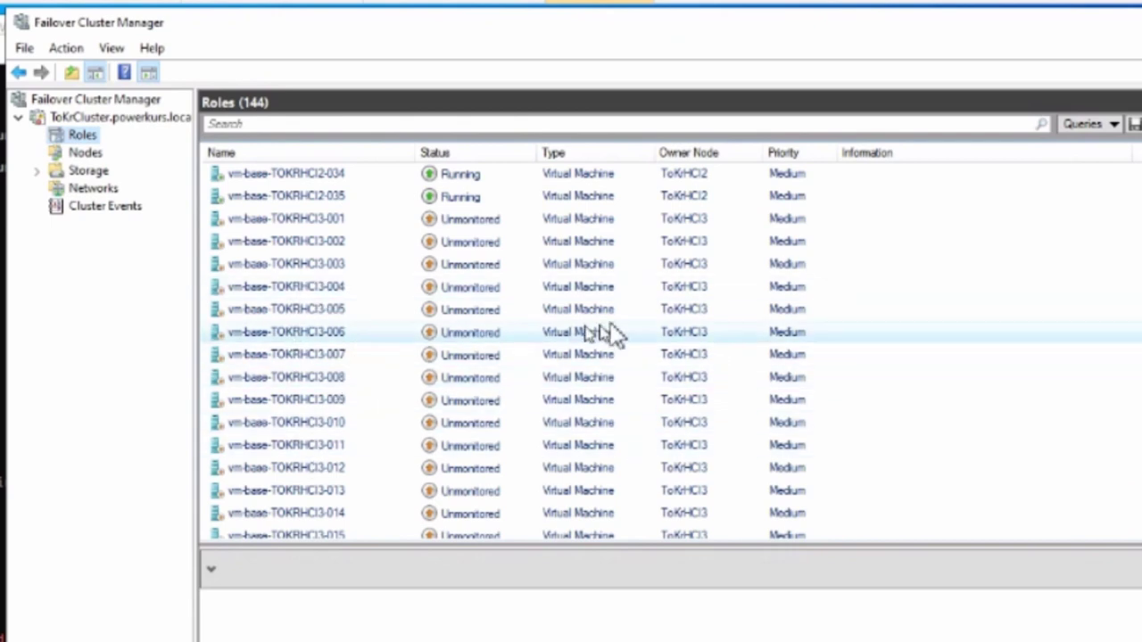
scroll(465, 377, "down", 5)
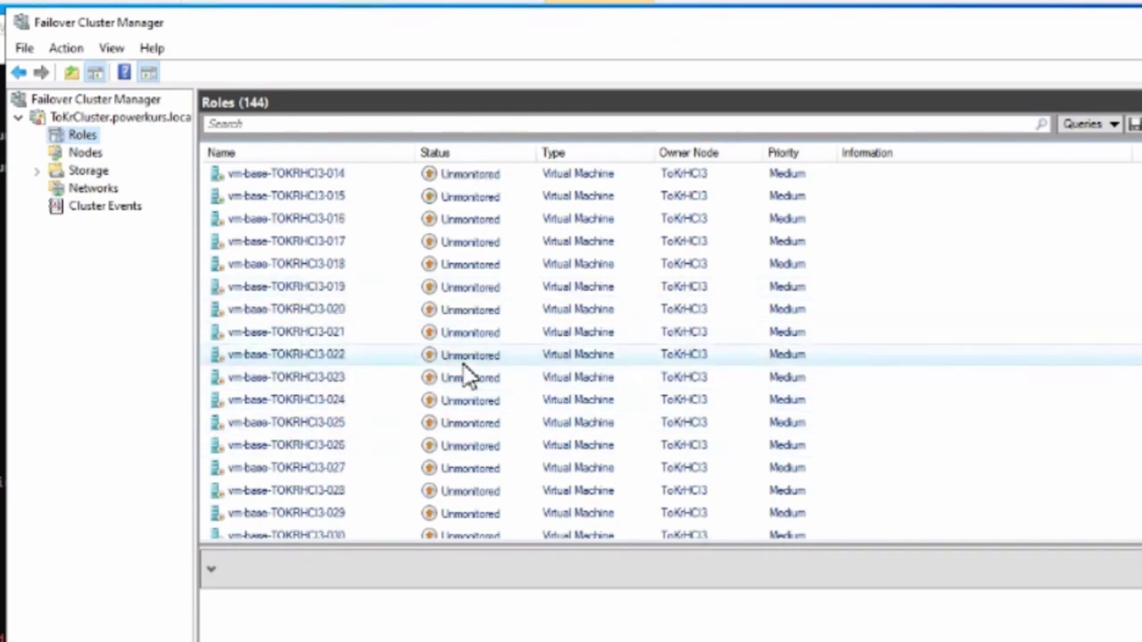
scroll(466, 375, "up", 9)
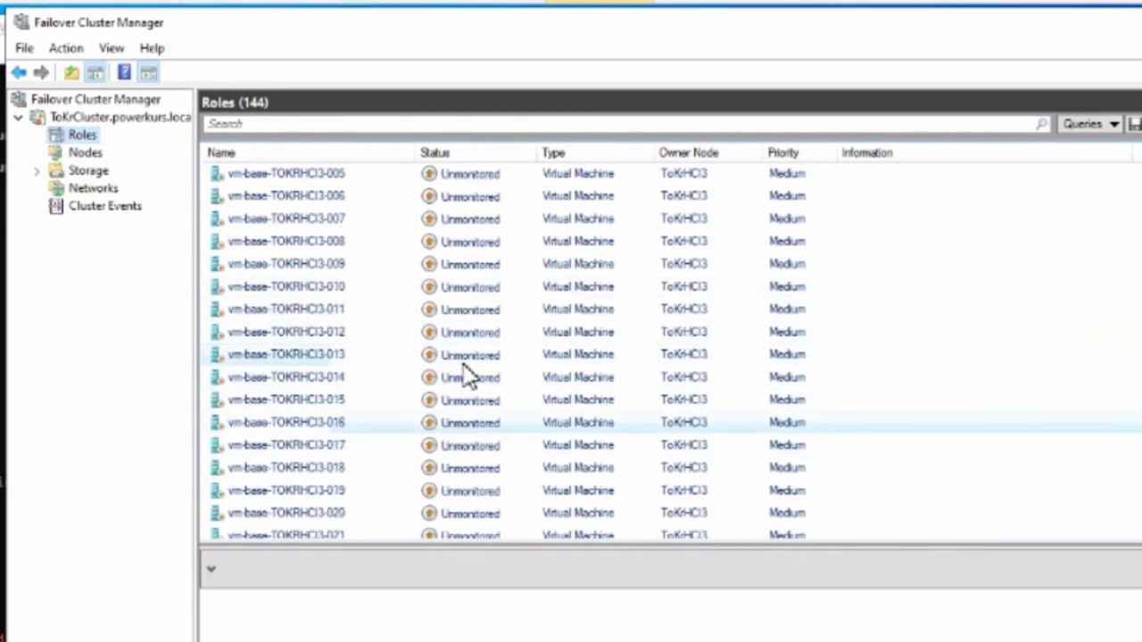
scroll(589, 367, "down", 2)
scroll(592, 371, "down", 1)
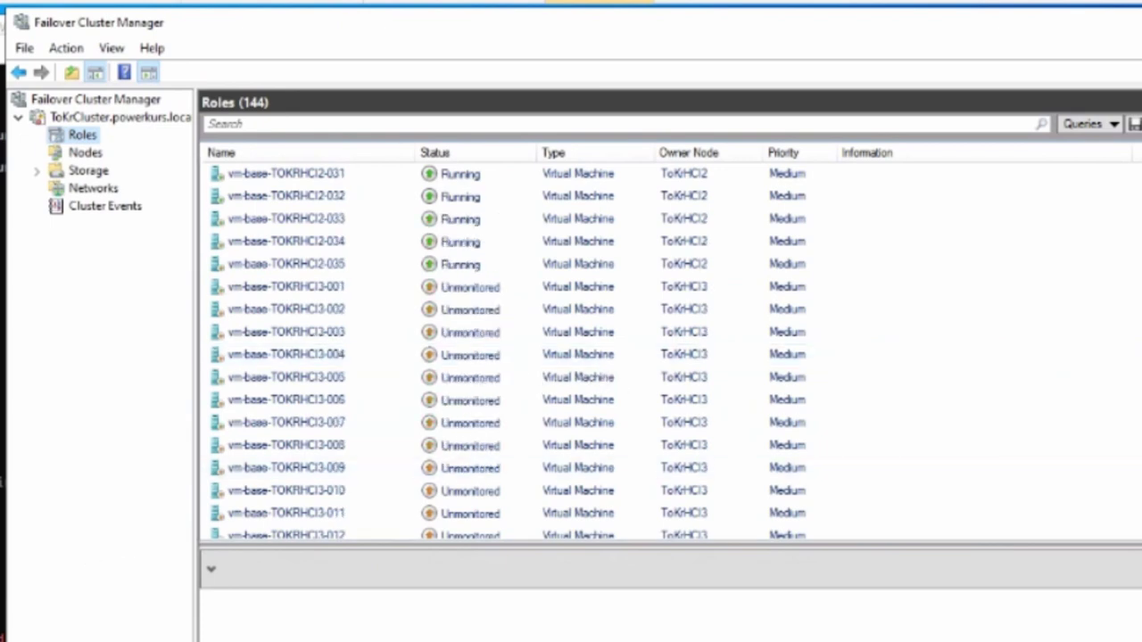
left_click(921, 514)
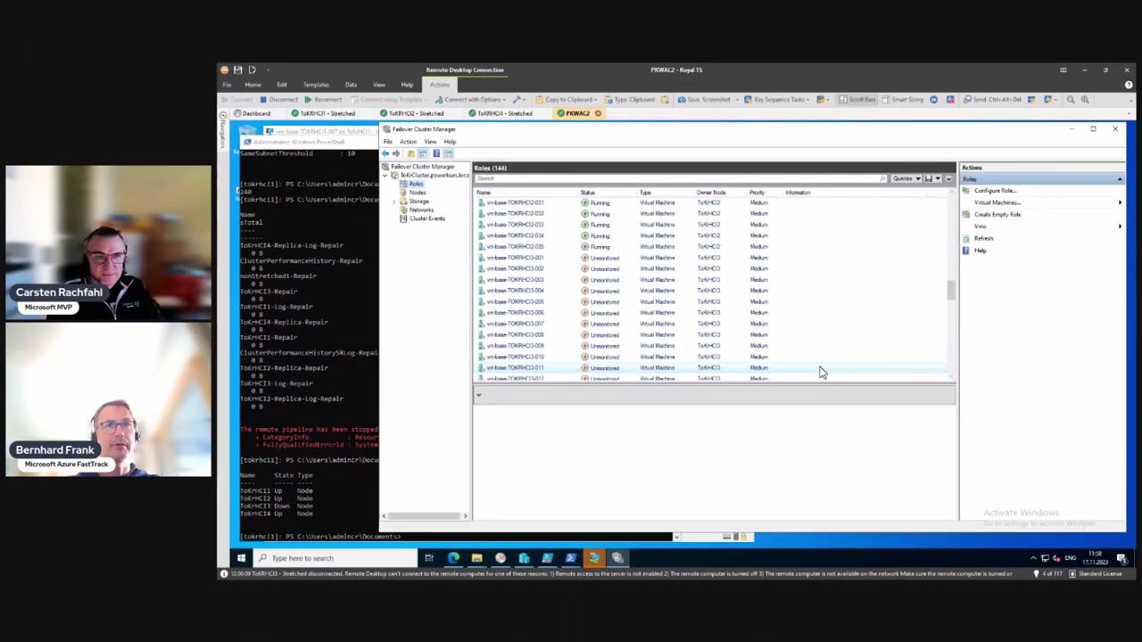
Step: Clear the tokrhci1 PowerShell console and run get-cluster | fl *subnet* to list the cluster's subnet settings
left_click(337, 358)
type("cls")
key("Return")
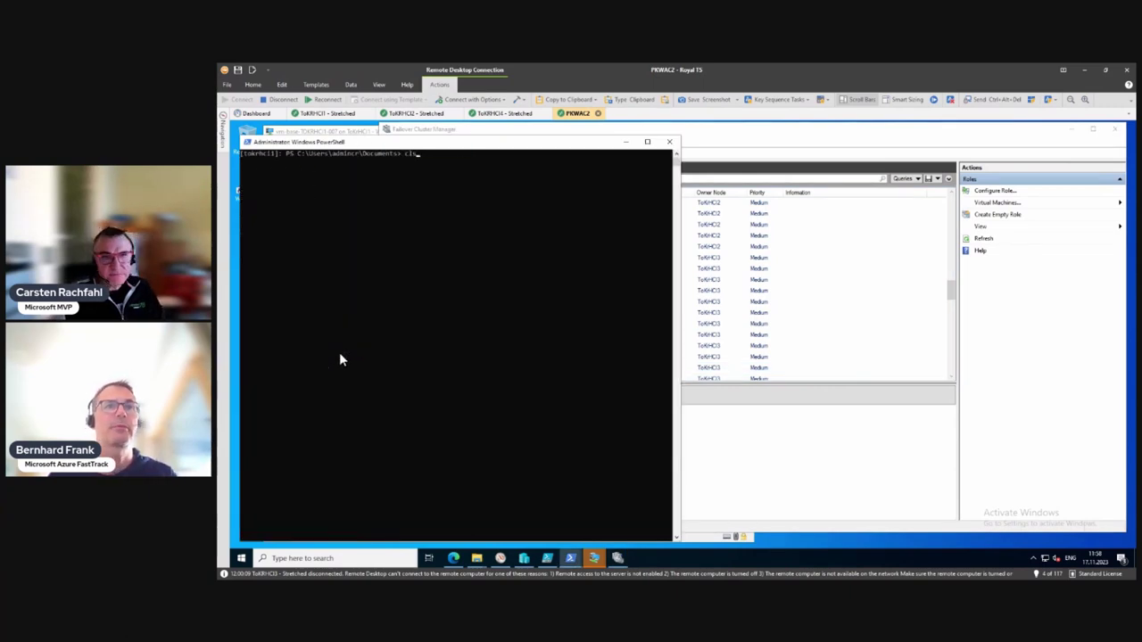
key("Return")
type("do {get-storagejob | ft; sleep 5 } while(1)")
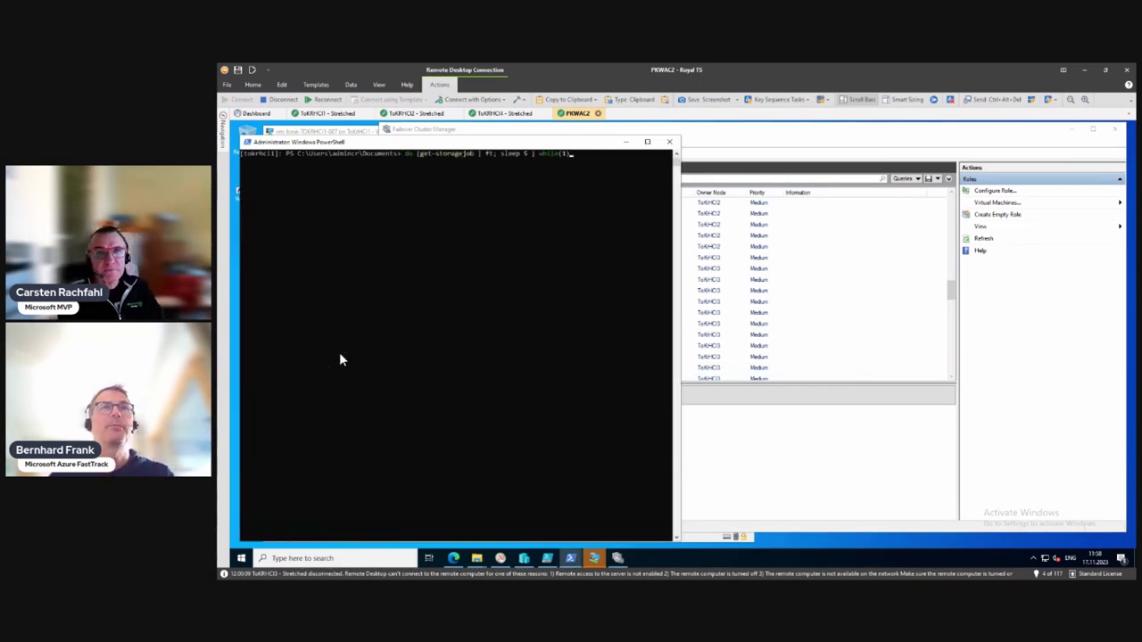
key("Up")
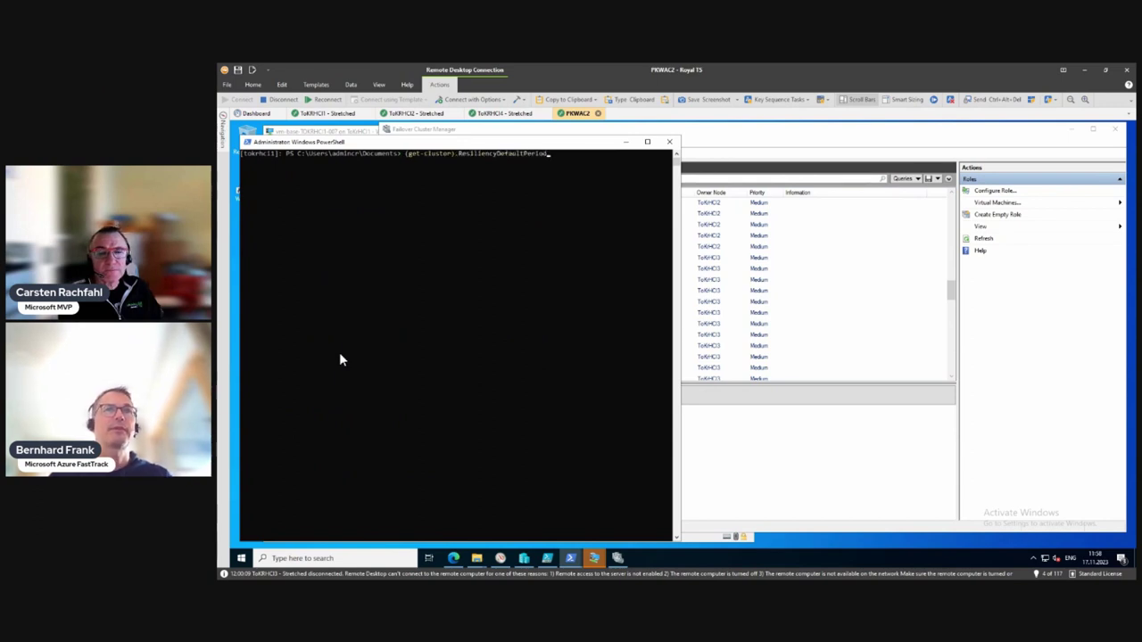
key("Up")
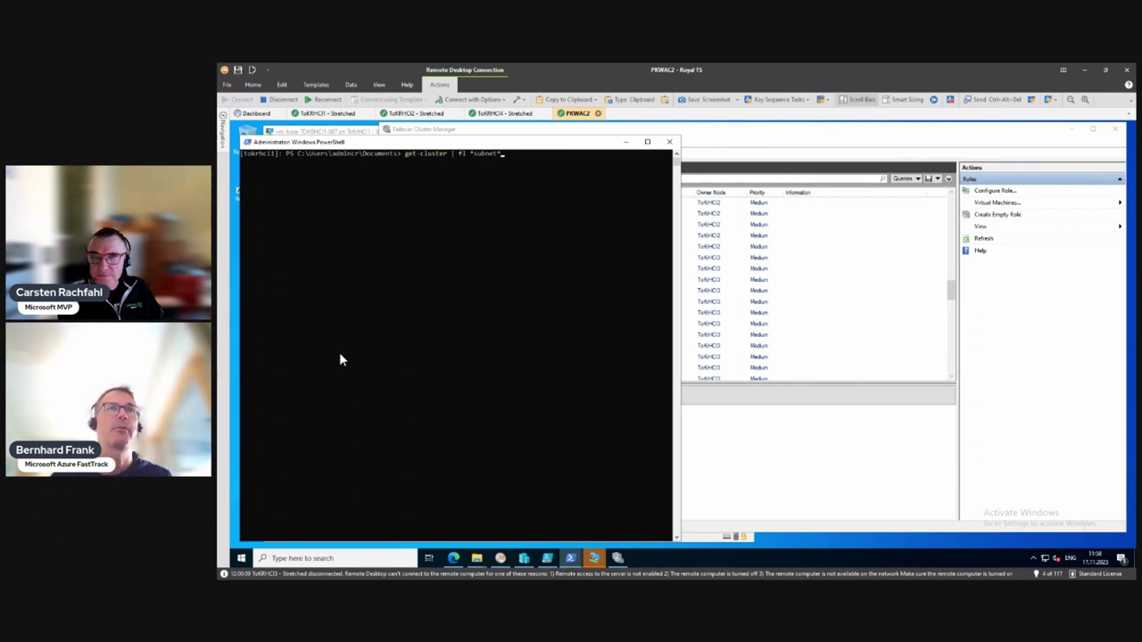
key("Return")
Step: Run (get-cluster).ResiliencyDefaultPeriod in the tokrhci1 session to query the cluster's resiliency period
type("get-clusternode")
key("Up")
key("Up")
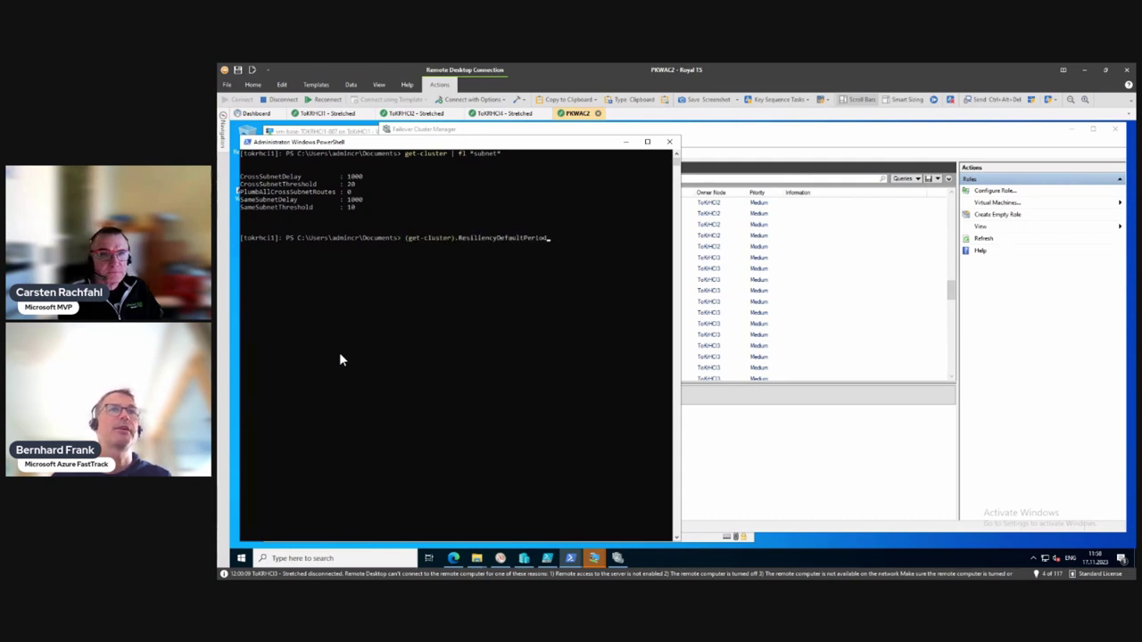
key("Return")
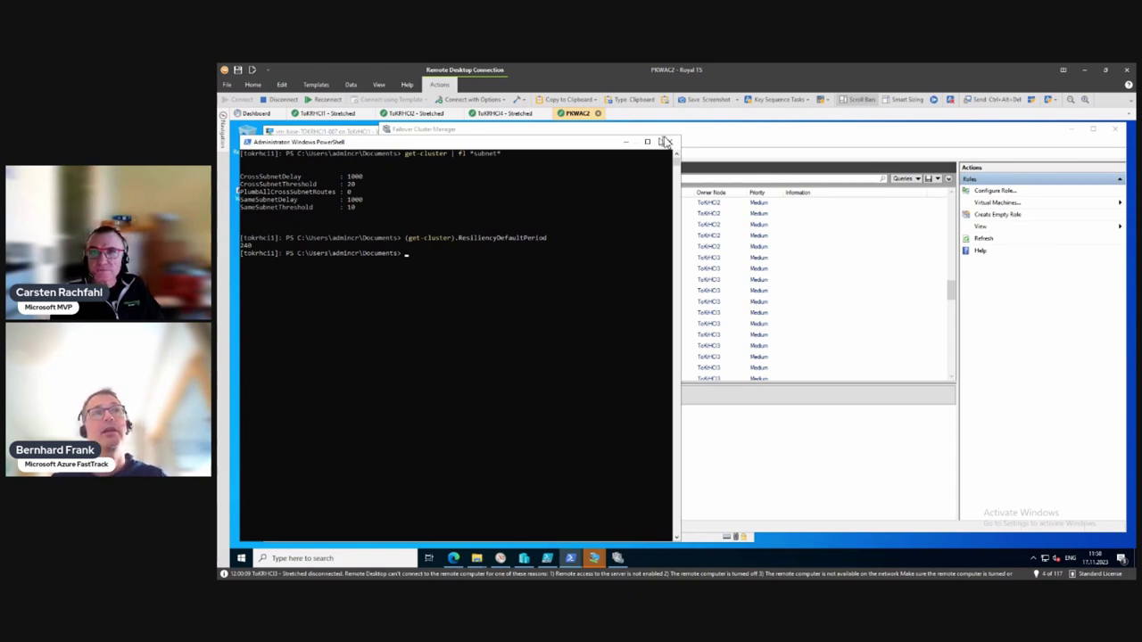
Step: Move the Failover Cluster Manager window aside and bring the PowerShell console back to the front
left_click(745, 134)
left_click_drag(696, 132, 815, 135)
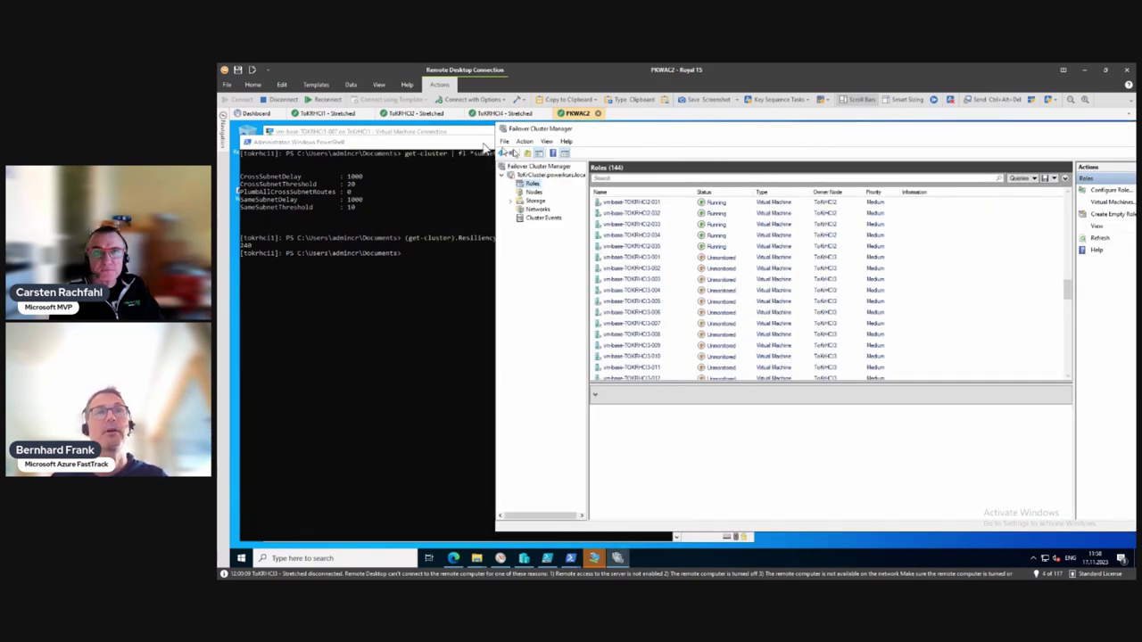
left_click(430, 143)
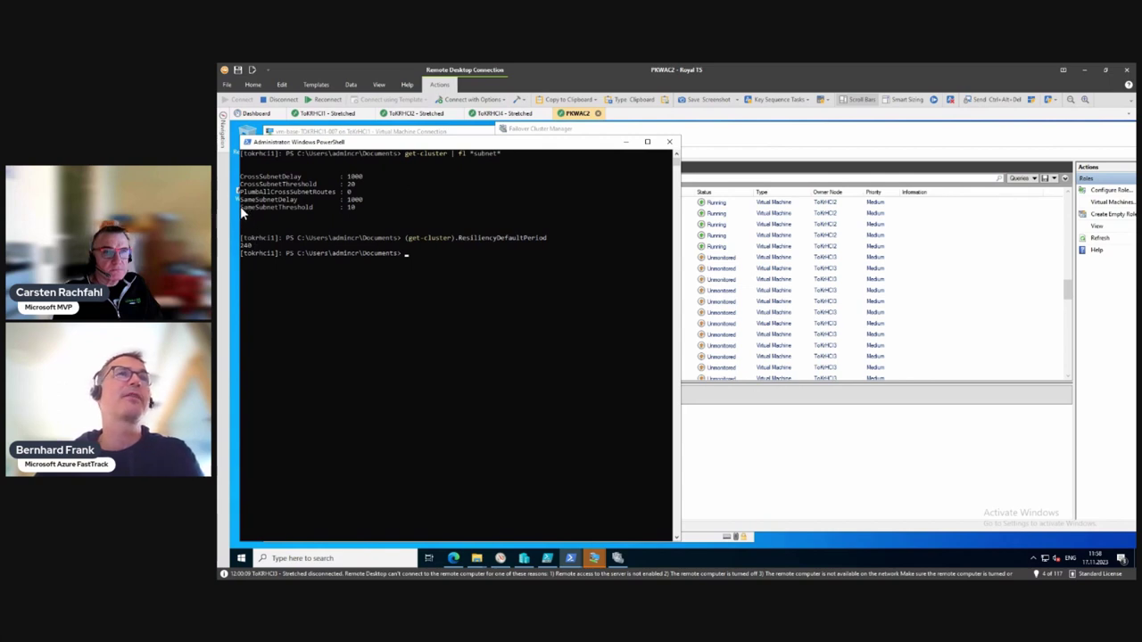
Step: Highlight the SameSubnet and CrossSubnet delay and threshold values and the ResiliencyDefaultPeriod value in the PowerShell output
left_click_drag(240, 200, 361, 208)
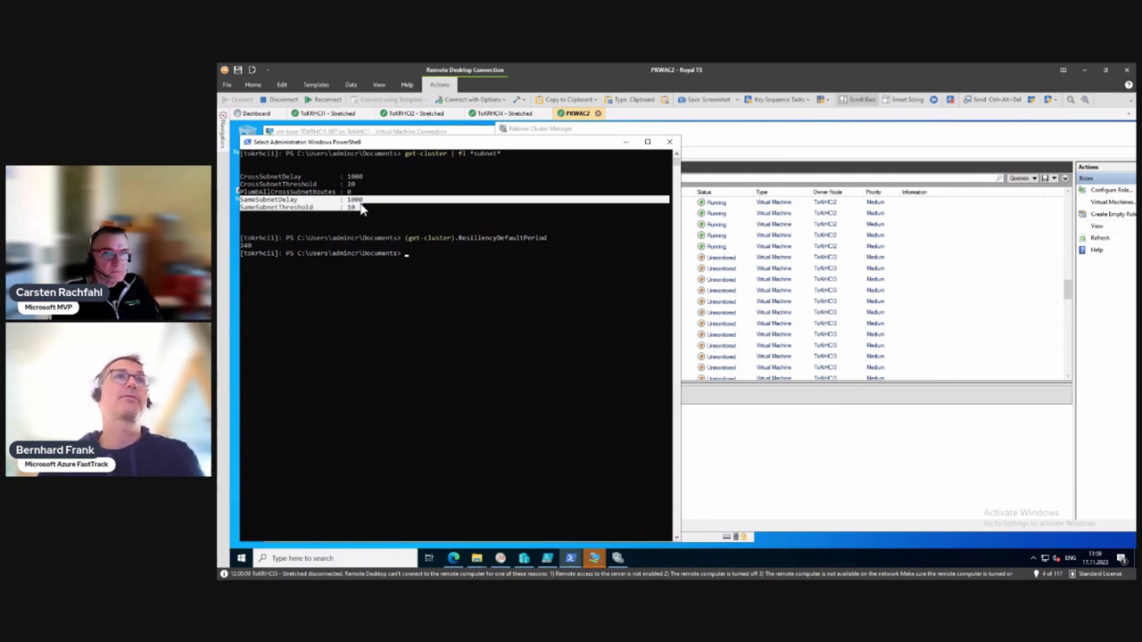
left_click_drag(244, 178, 362, 189)
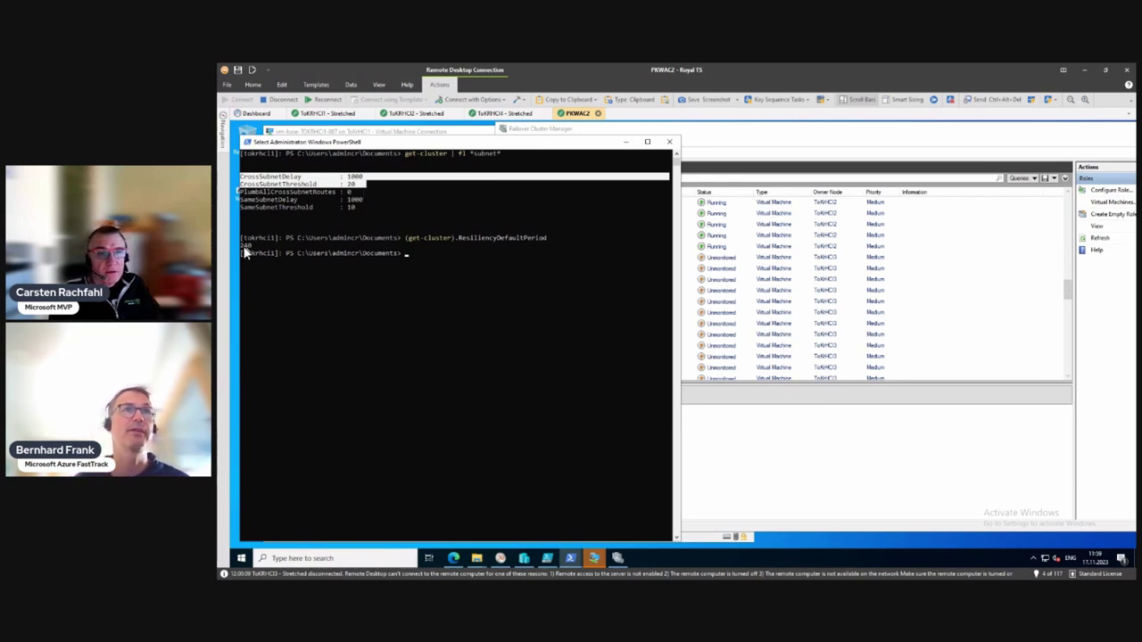
left_click_drag(240, 245, 253, 249)
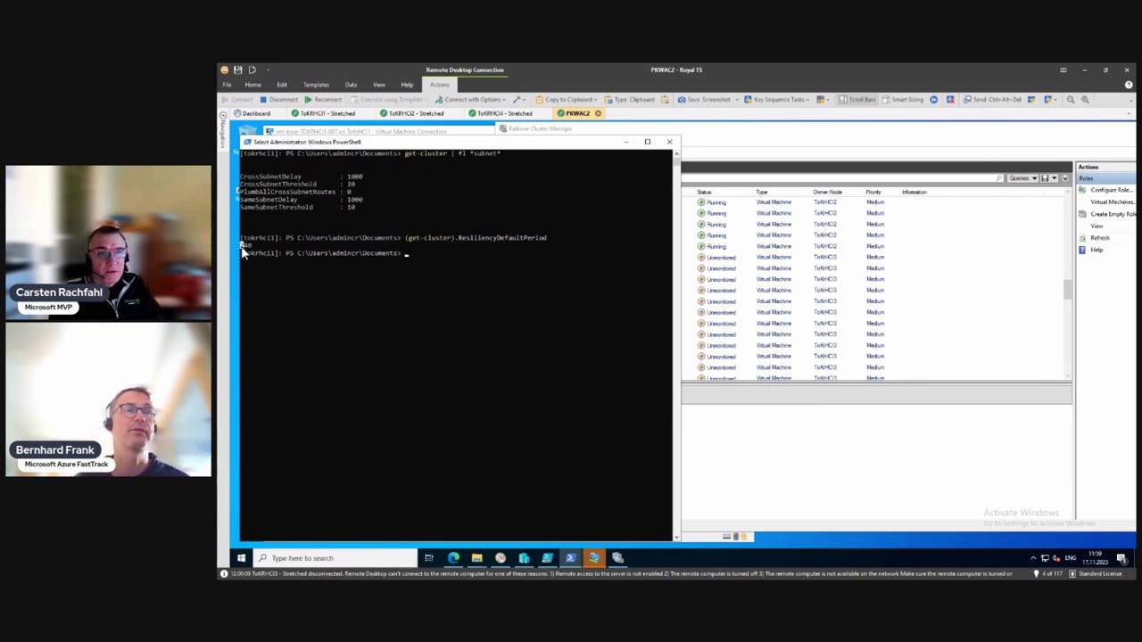
double_click(350, 184)
double_click(350, 207)
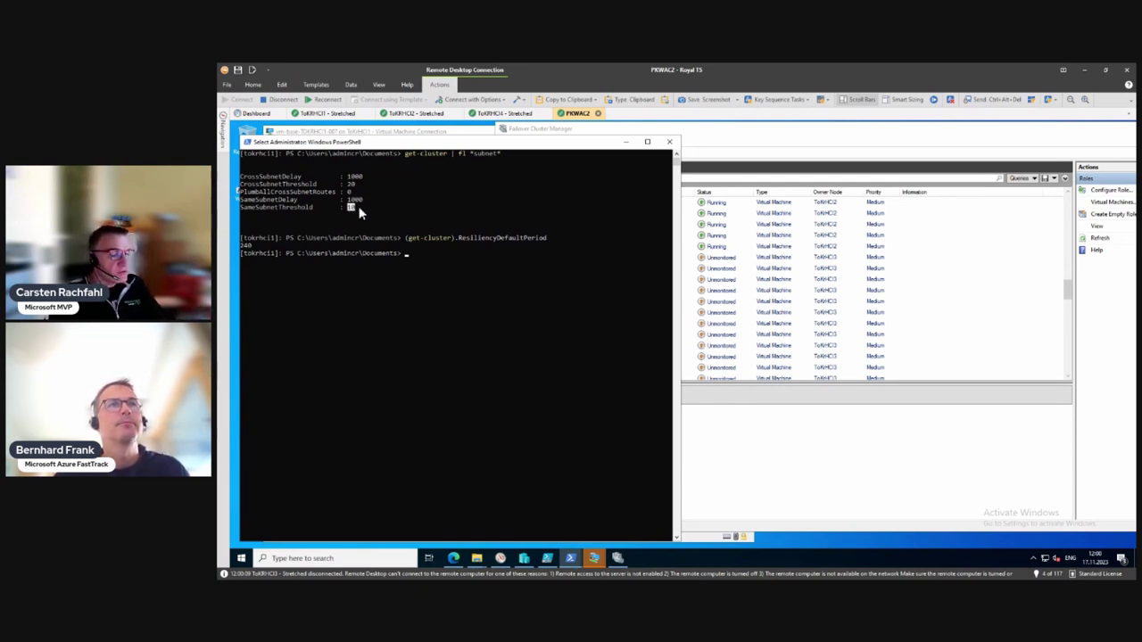
double_click(350, 184)
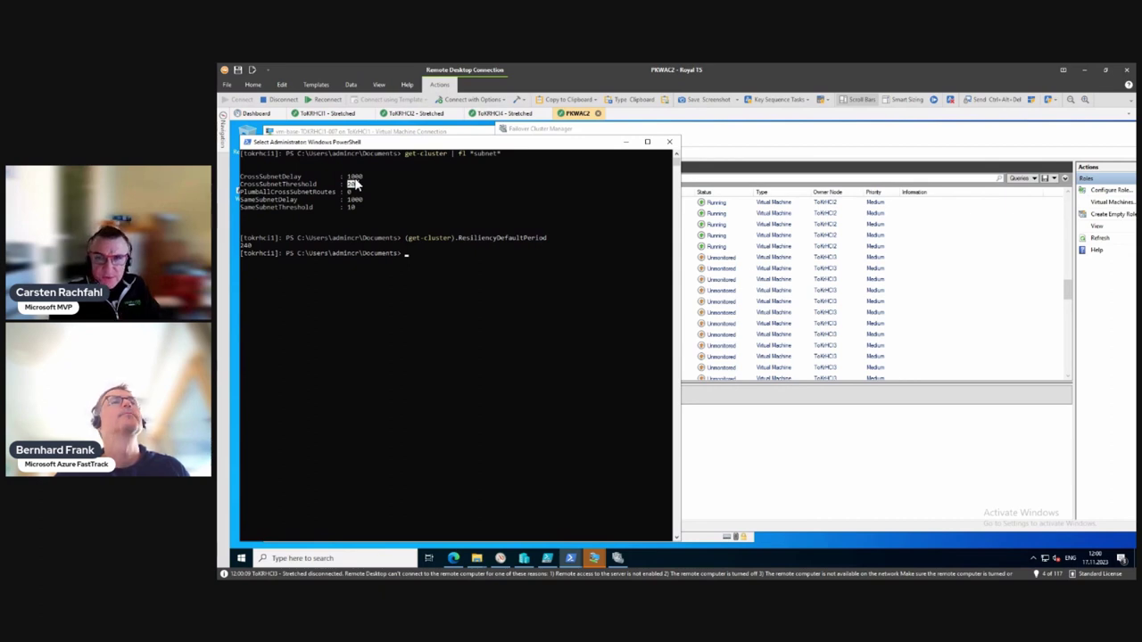
Step: Refresh the roles list in Failover Cluster Manager and check the status and owner node of the vm-base-TOKRHCI3 virtual machines
left_click(801, 132)
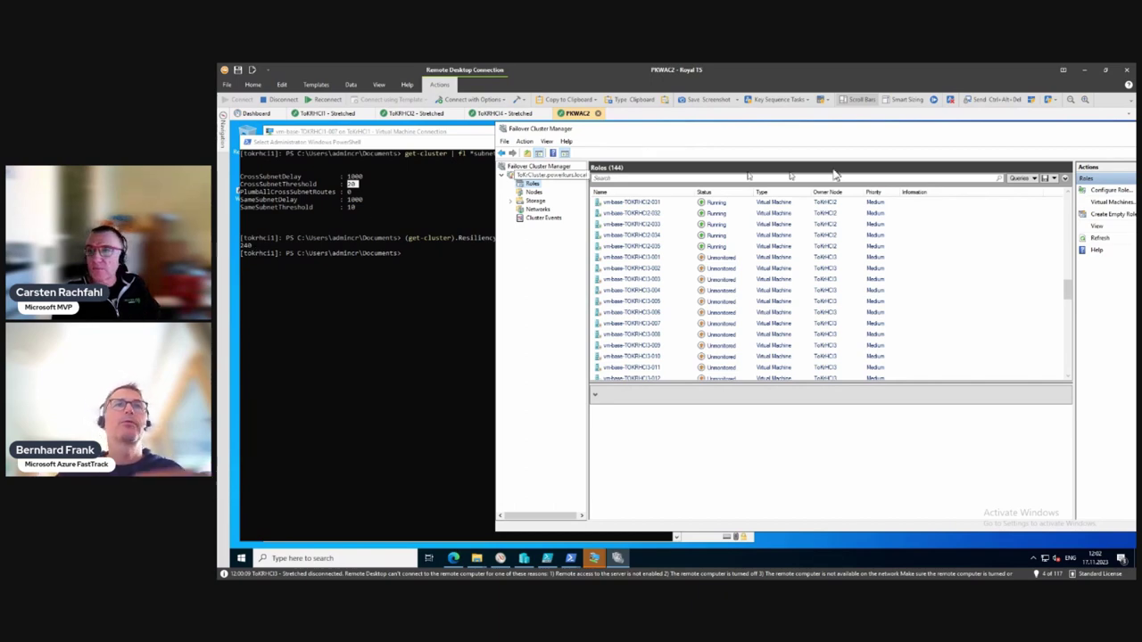
left_click(1101, 243)
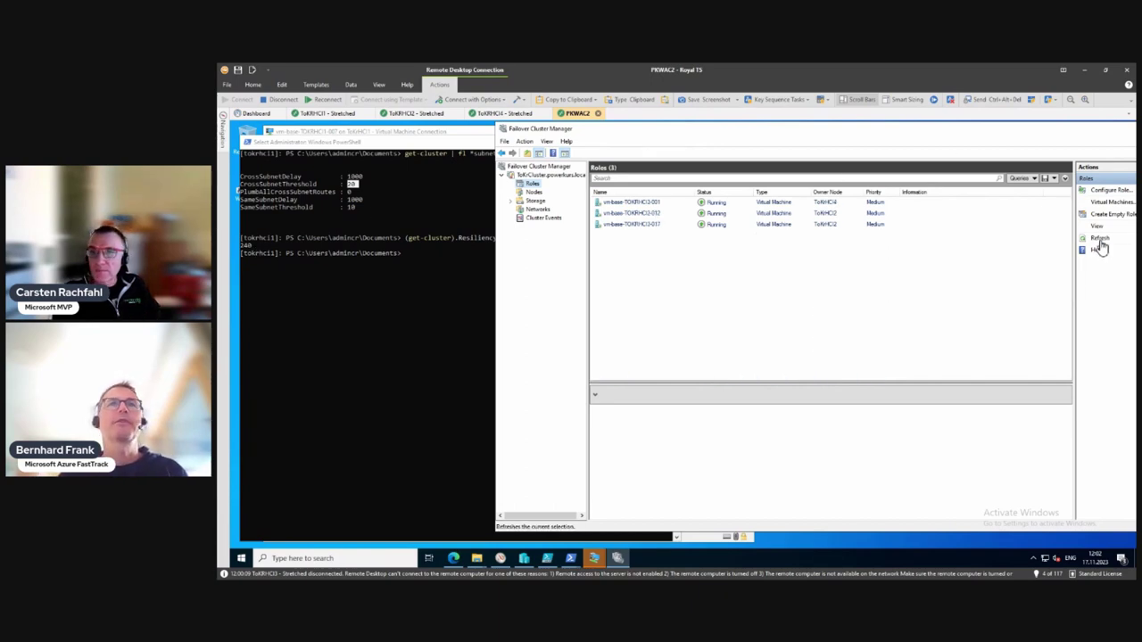
scroll(893, 280, "down", 8)
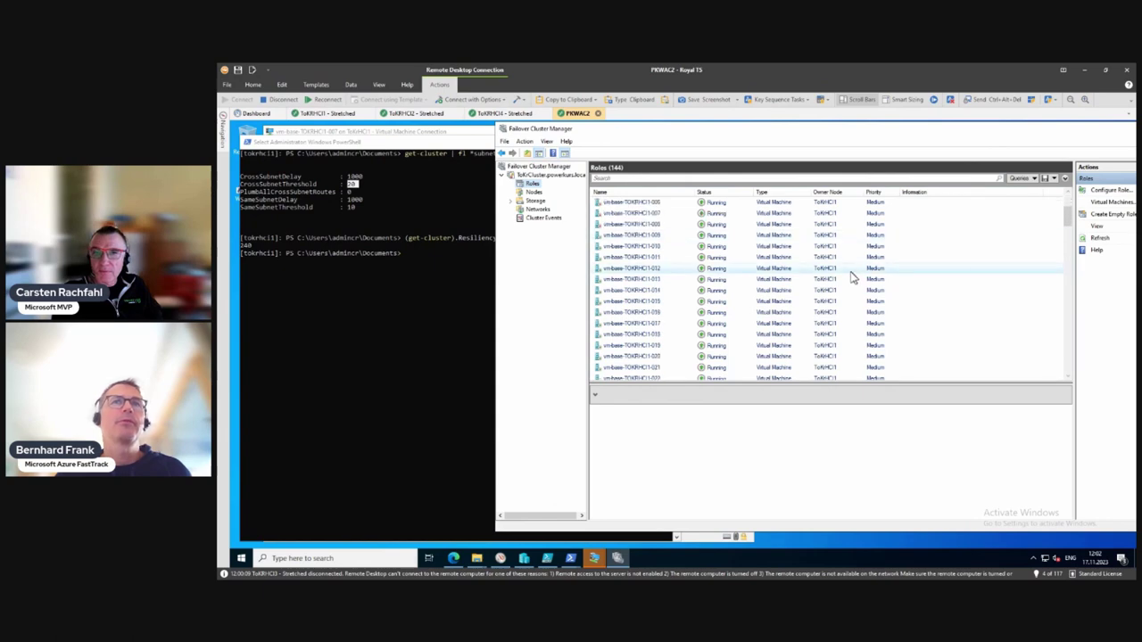
scroll(852, 278, "down", 15)
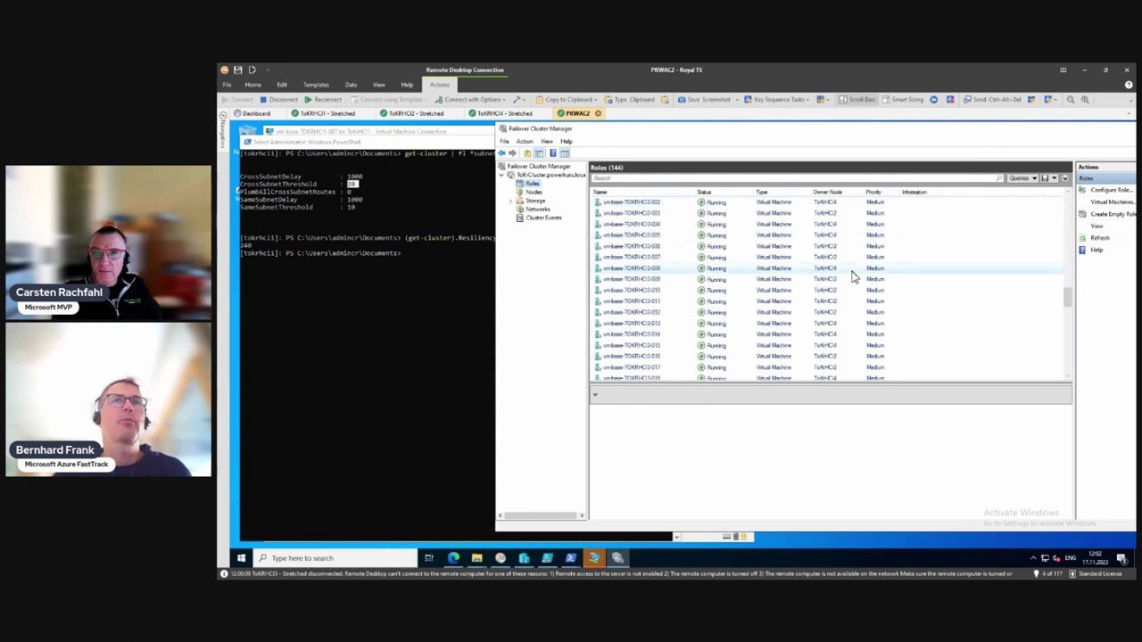
Step: Open a console connection to the virtual machine vm-base-TOKRHCI3-011 and move its window aside
left_click(691, 302)
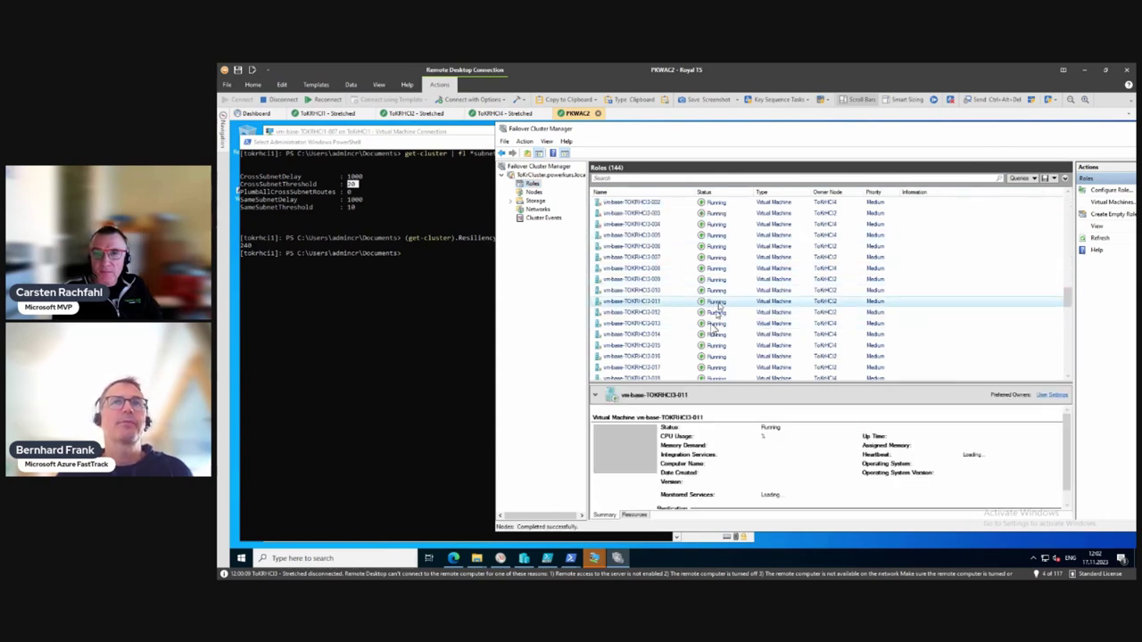
right_click(653, 302)
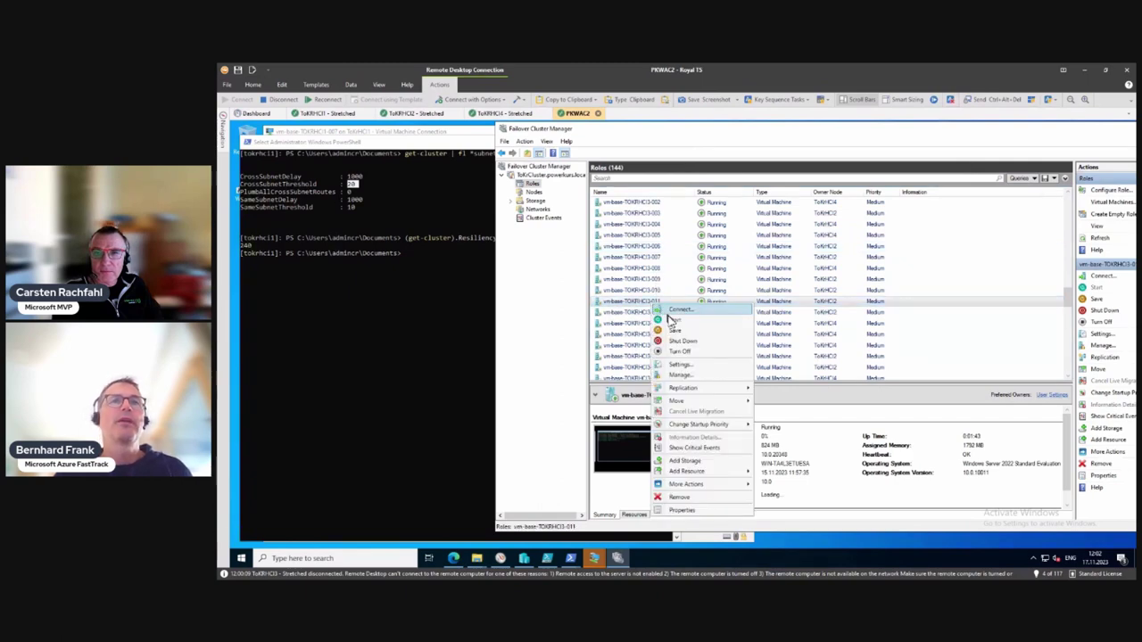
left_click(678, 310)
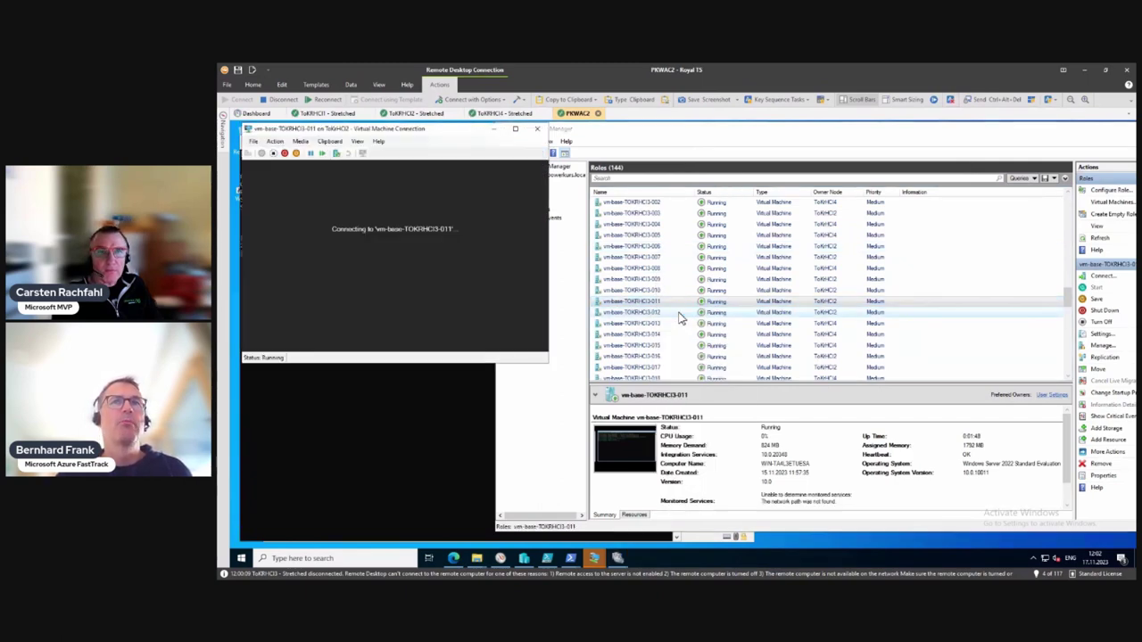
left_click_drag(430, 133, 982, 216)
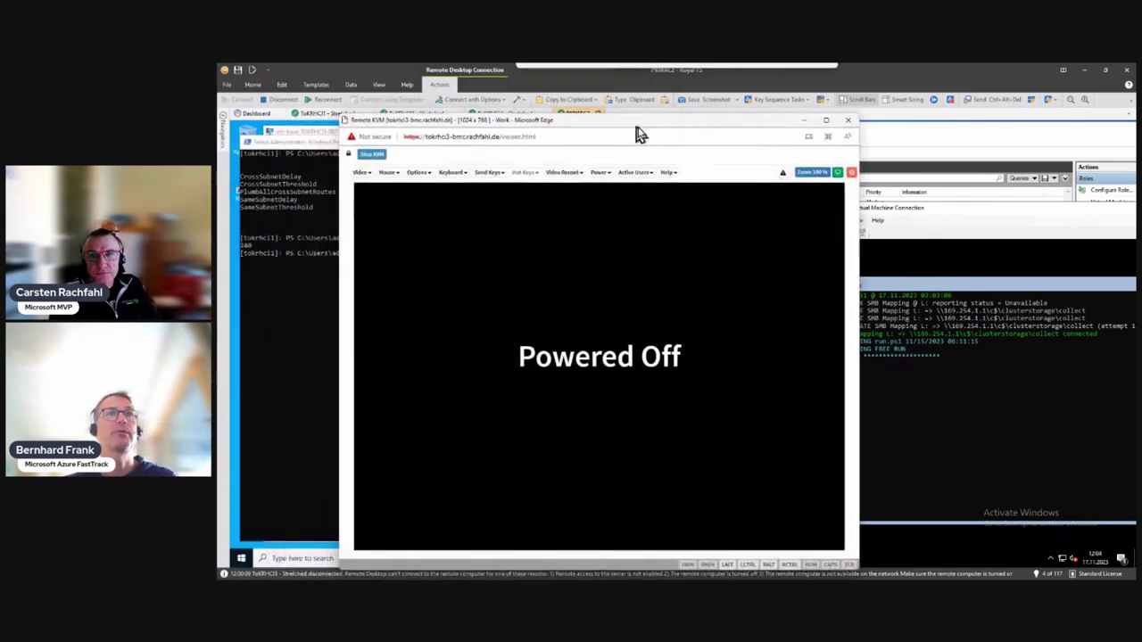
Step: Power on the tokrhci3 server from its Remote KVM session and confirm the power operation
left_click(848, 173)
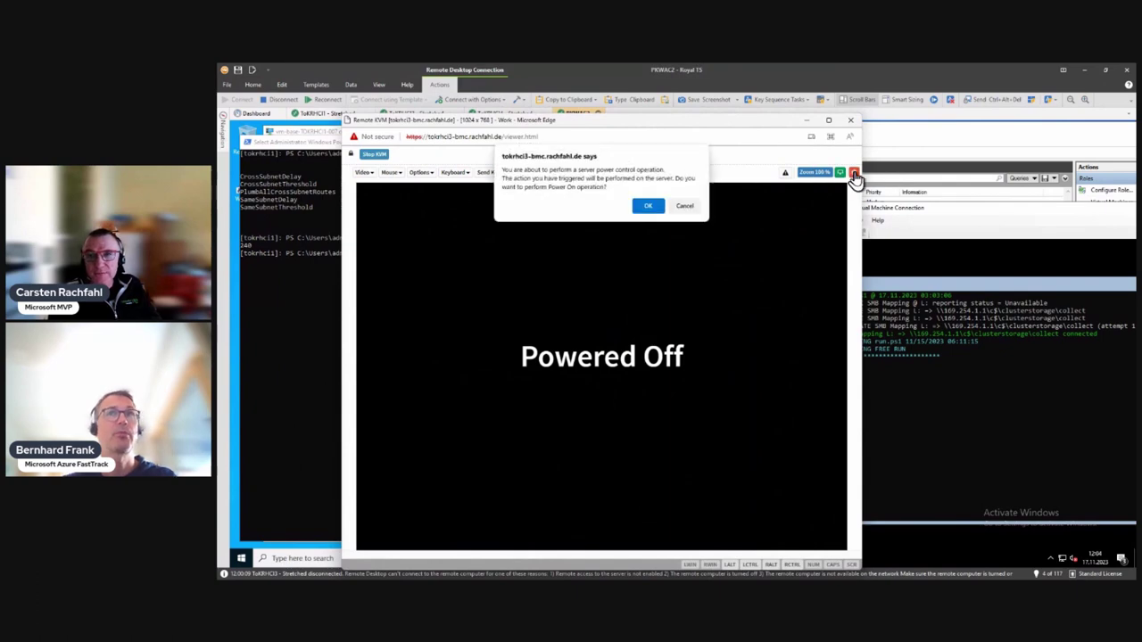
left_click(644, 212)
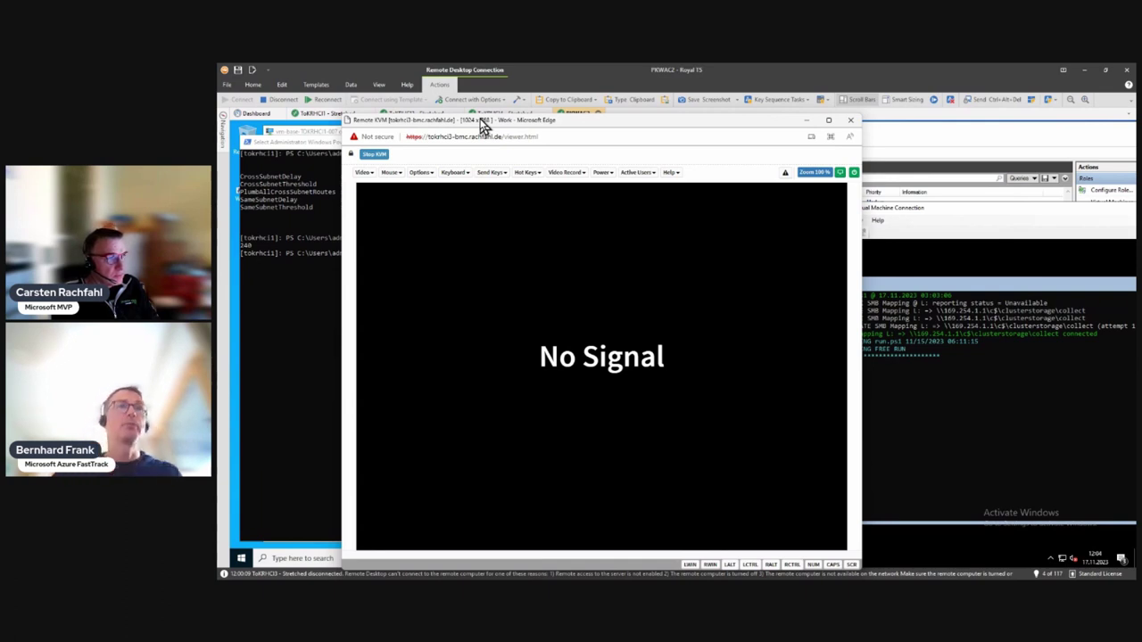
Step: Return to Failover Cluster Manager and show the cluster nodes to check ToKrHCI3's status
left_click(900, 132)
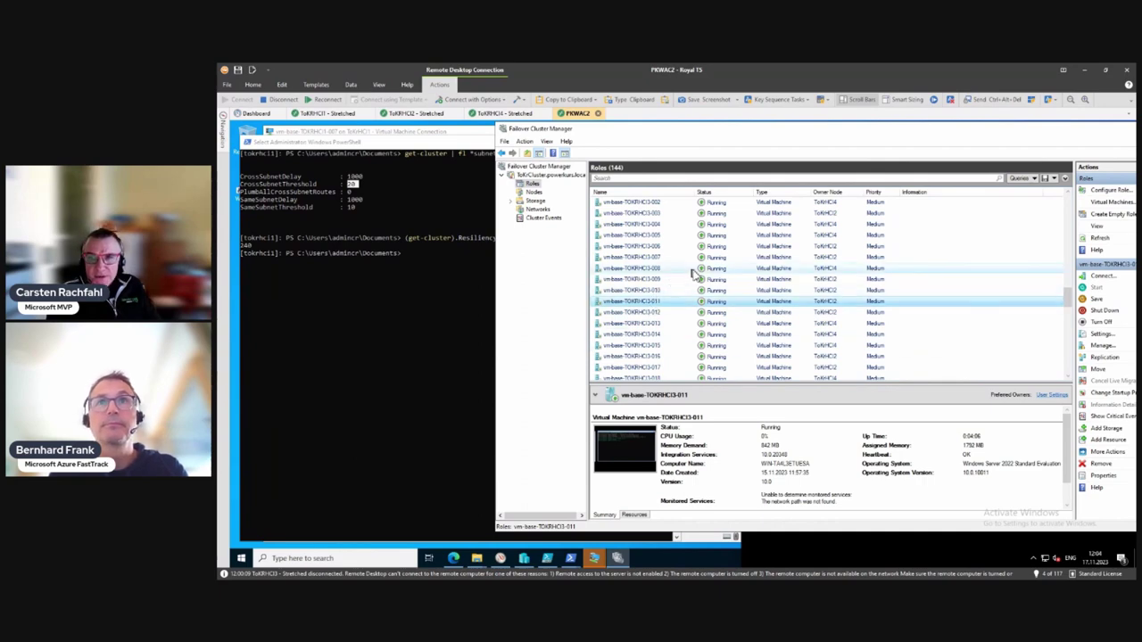
left_click(532, 193)
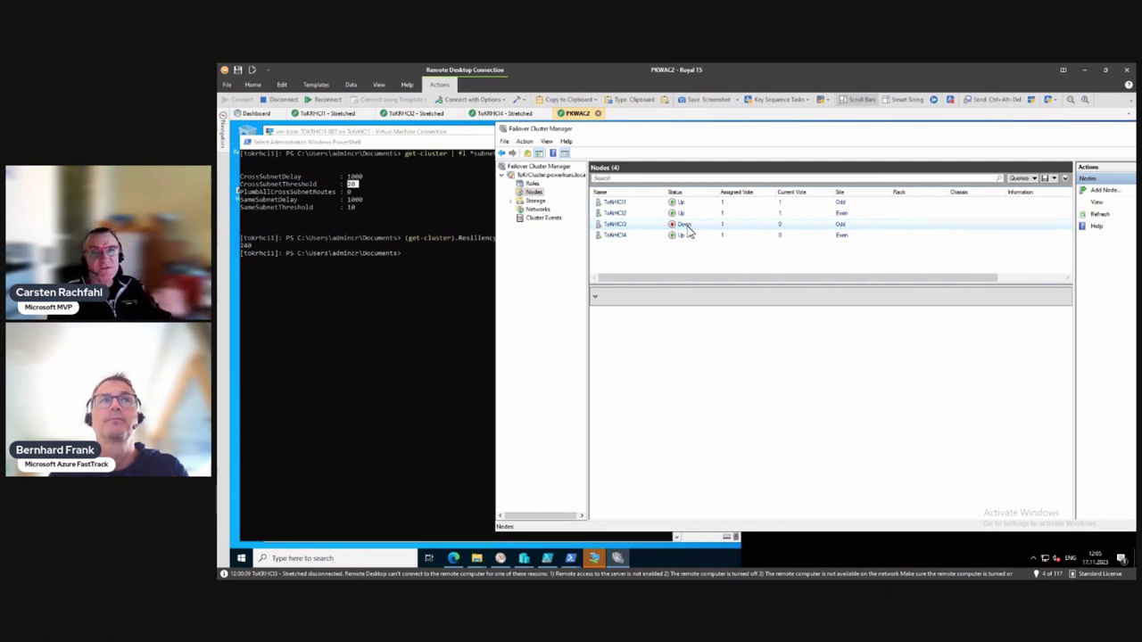
Step: Examine the cluster roles list to see which owner nodes host the vm-base-TOKRHCI2, TOKRHCI3 and TOKRHCI4 virtual machines
left_click(532, 184)
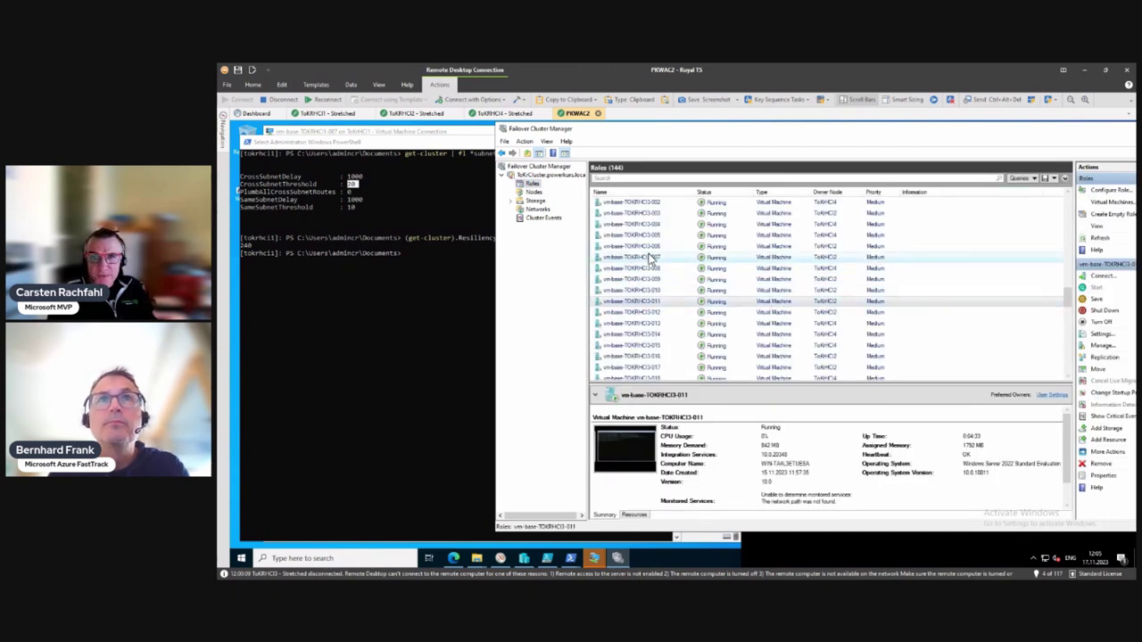
scroll(661, 279, "up", 3)
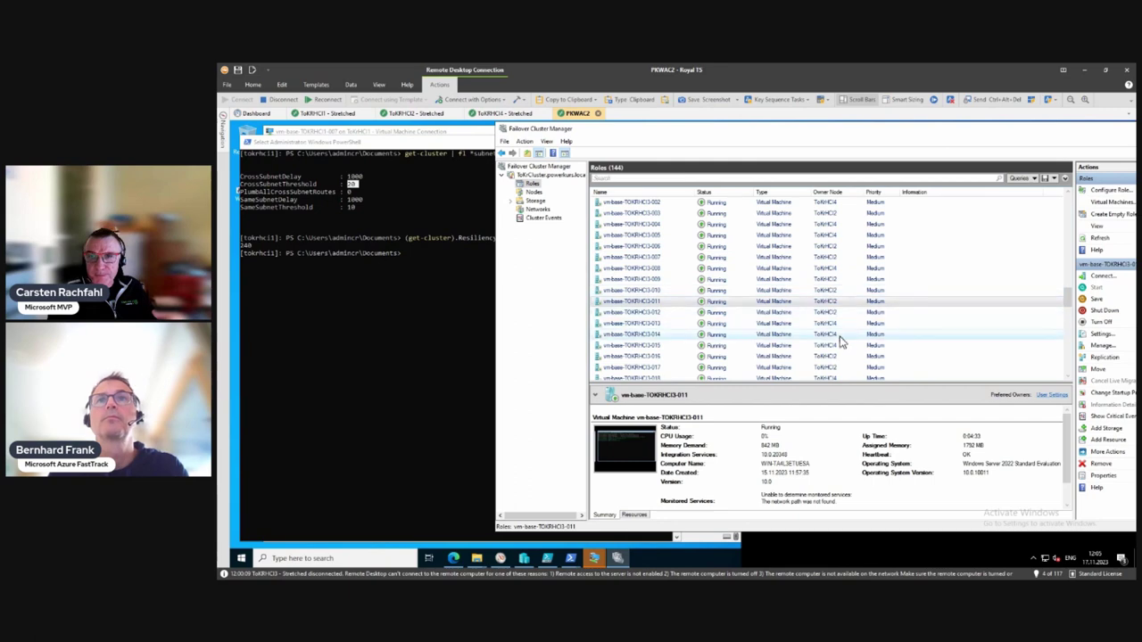
scroll(661, 279, "up", 2)
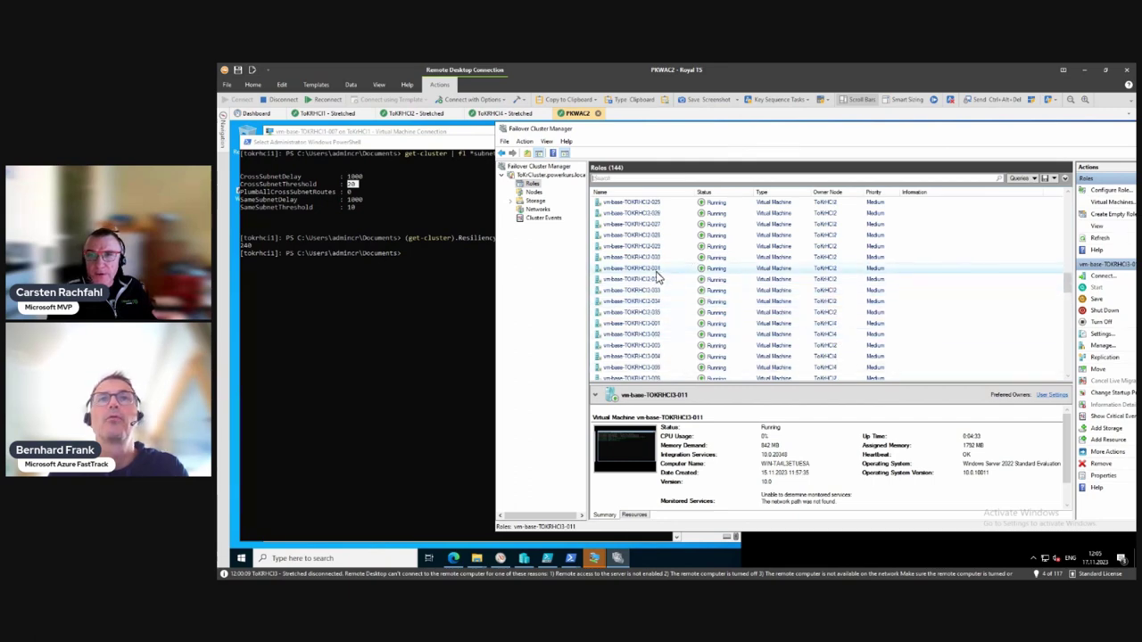
scroll(837, 351, "up", 1)
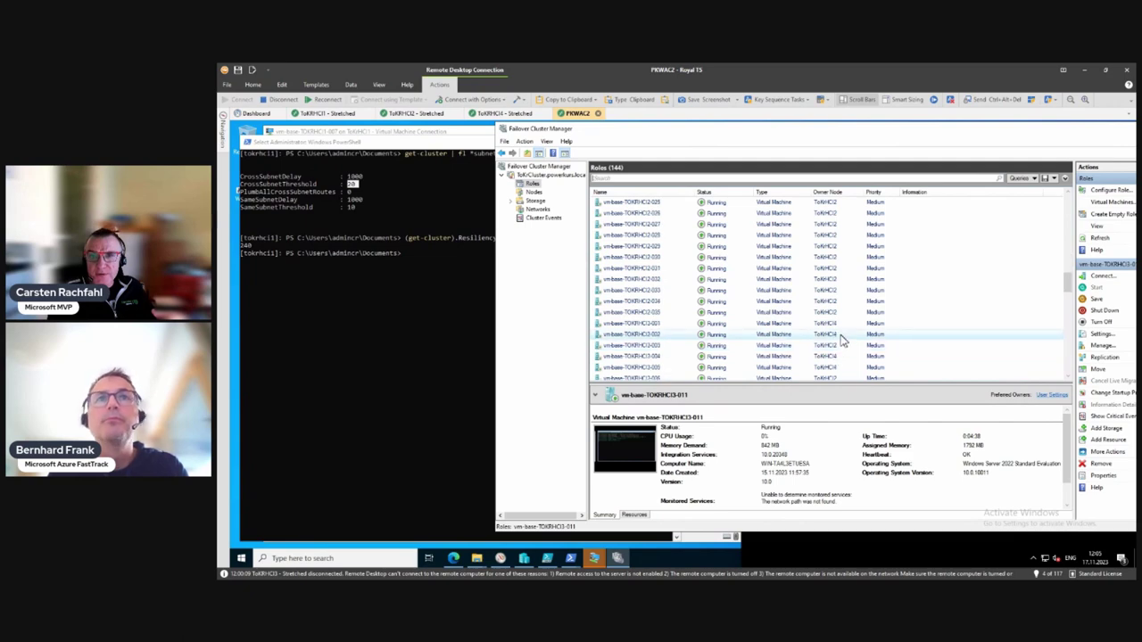
scroll(839, 346, "down", 5)
scroll(844, 339, "down", 7)
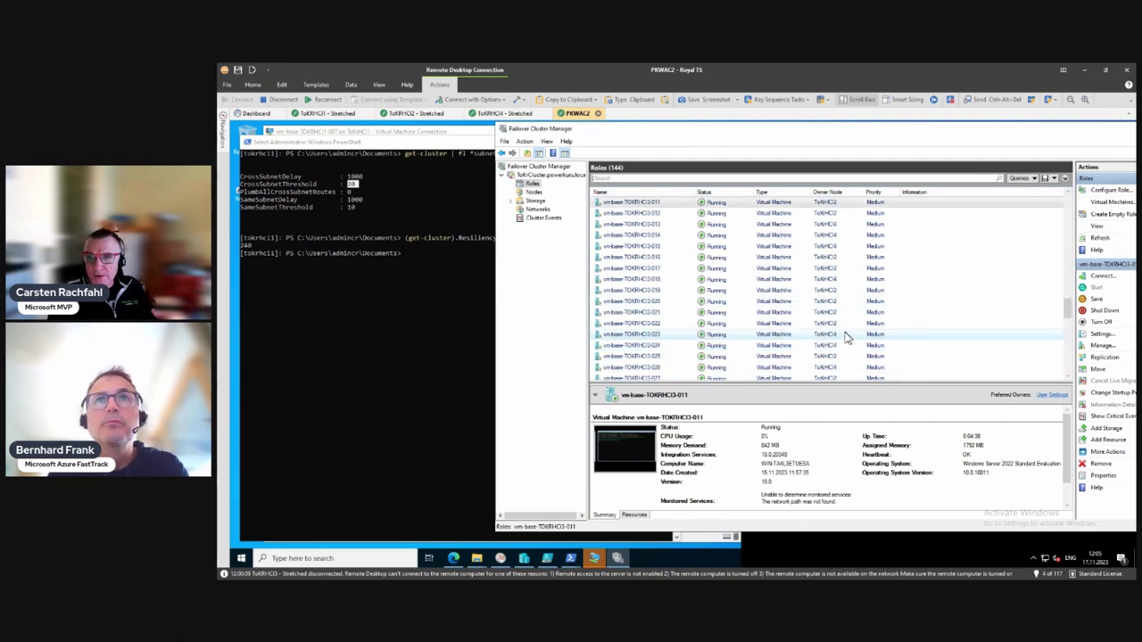
scroll(846, 337, "down", 2)
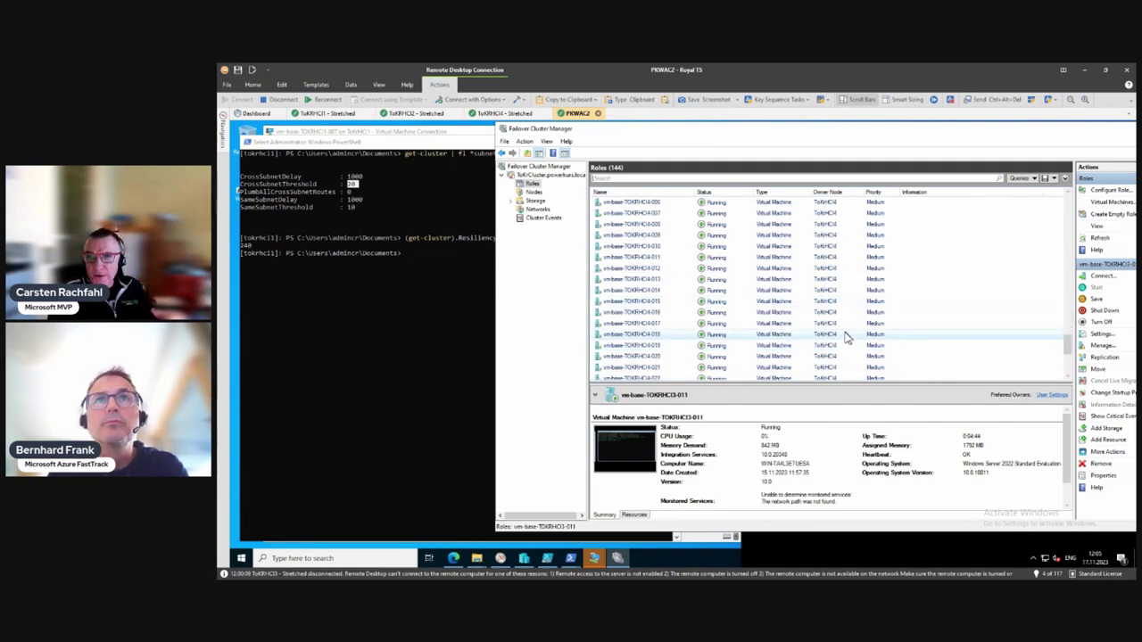
scroll(846, 338, "up", 2)
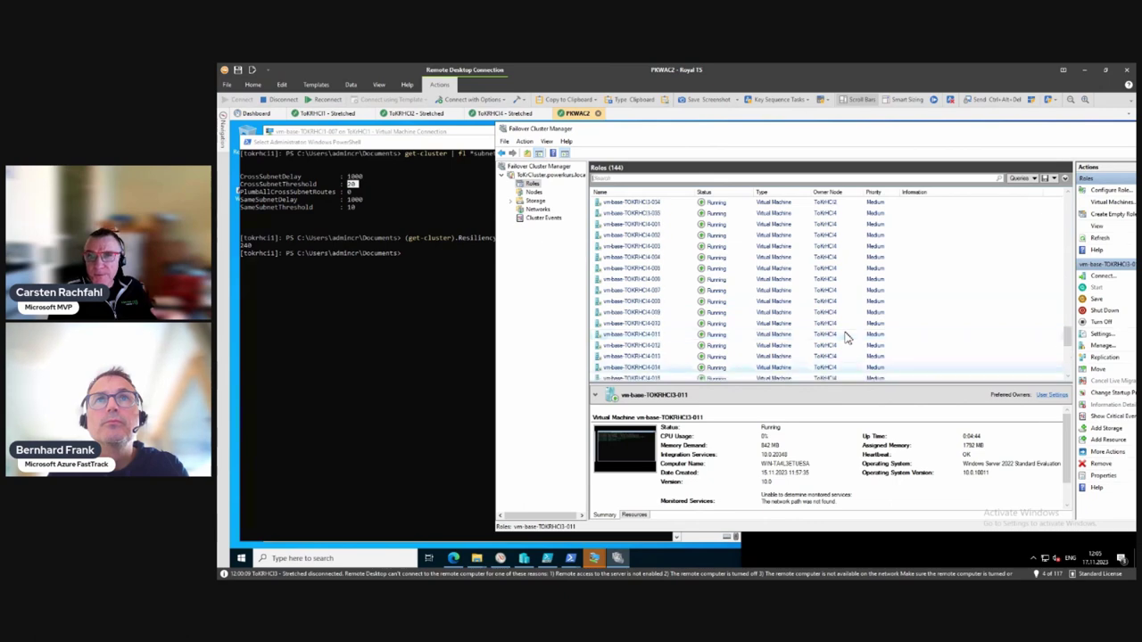
scroll(846, 337, "up", 1)
scroll(848, 337, "up", 3)
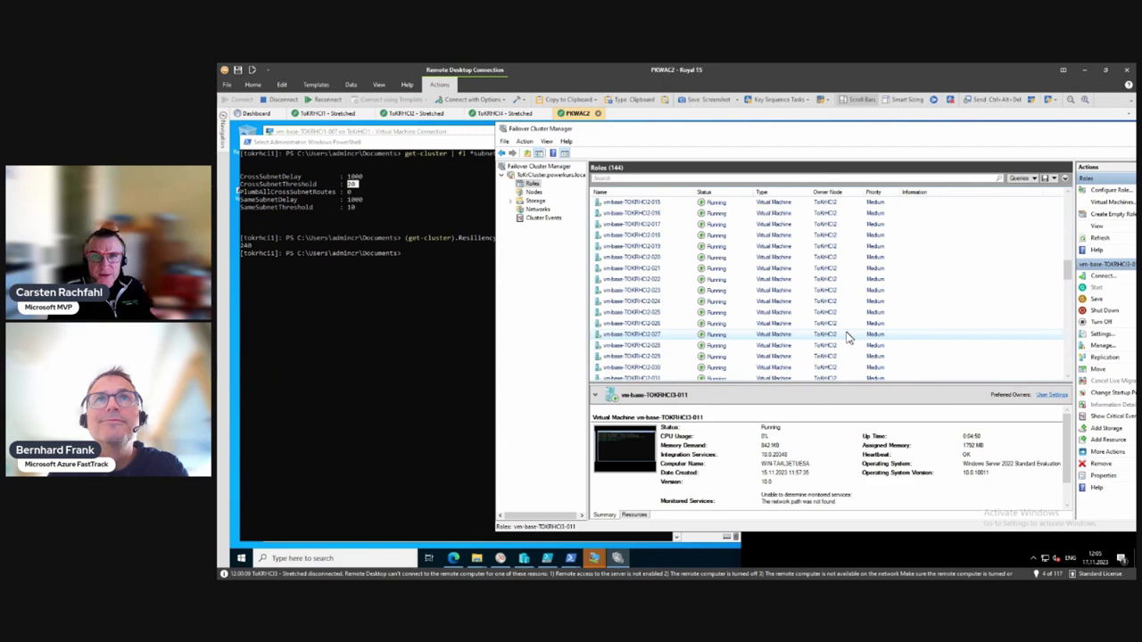
Step: Show the cluster's storage disks, and switch to the Windows Admin Center page for tokrcluster.powerkurs.local
left_click(519, 201)
left_click(541, 209)
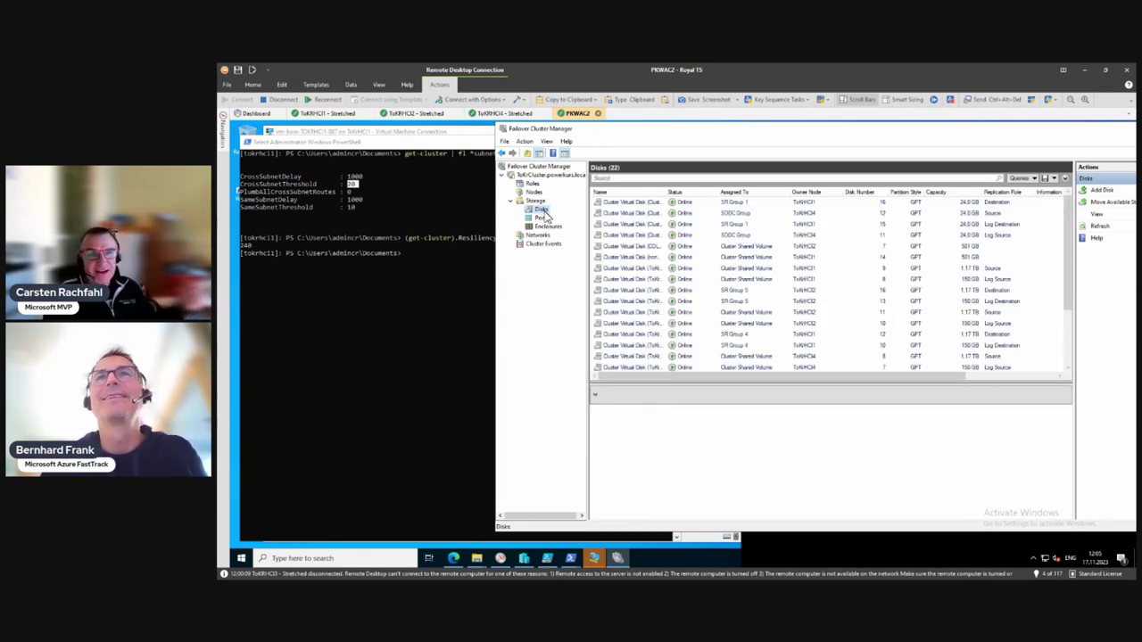
left_click(454, 558)
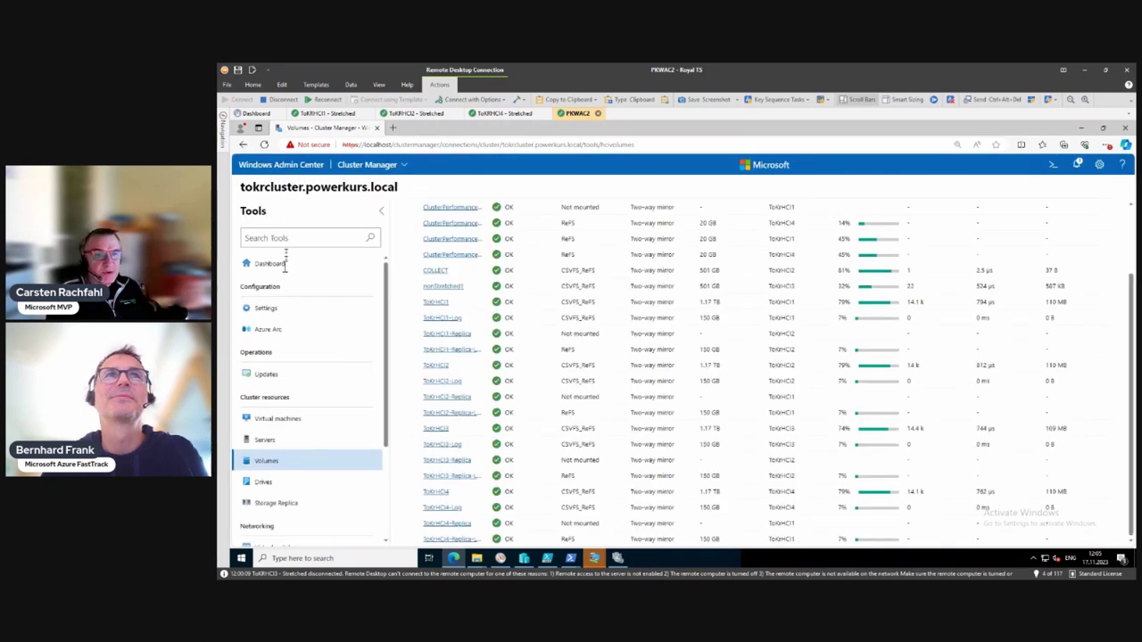
Step: Open the Storage Replica partnerships of tokrcluster.powerkurs.local in Windows Admin Center
left_click(285, 508)
left_click(287, 506)
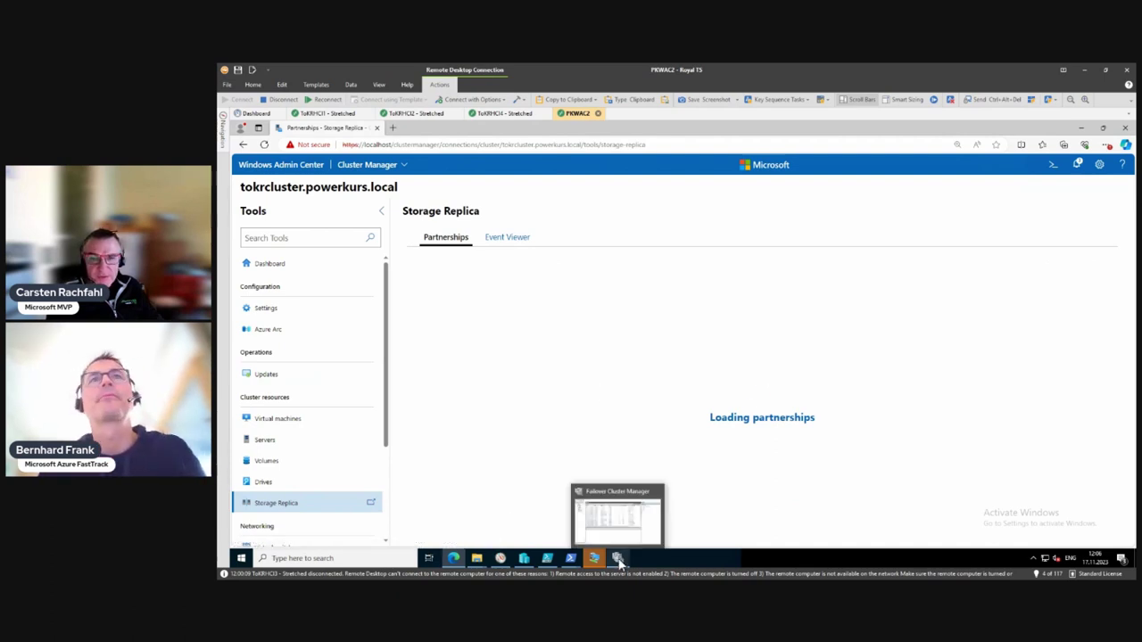
Step: Switch to Failover Cluster Manager to check the vm-base-TOKRHCI3 roles, and bring up the console window of vm-base-TOKRHCI3-011
left_click(618, 559)
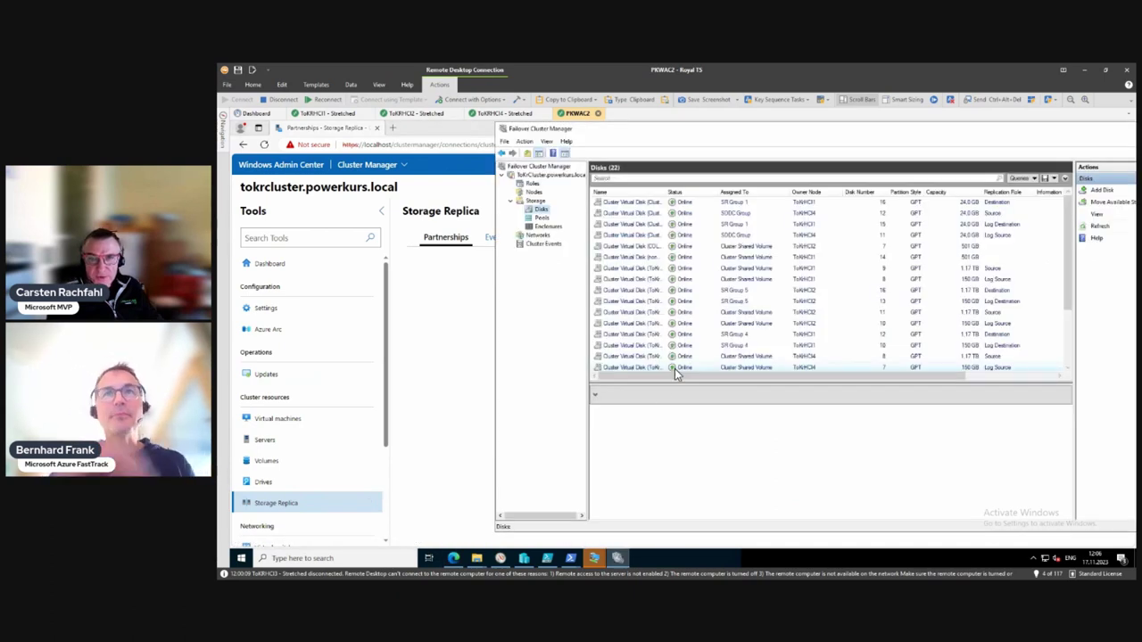
left_click(532, 184)
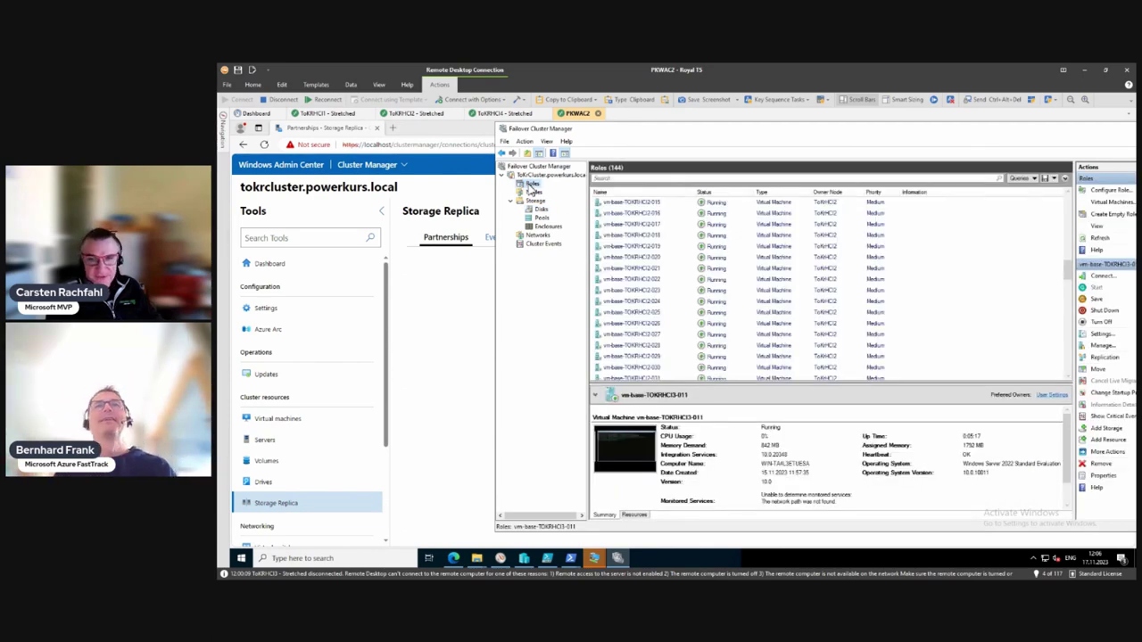
scroll(649, 328, "up", 5)
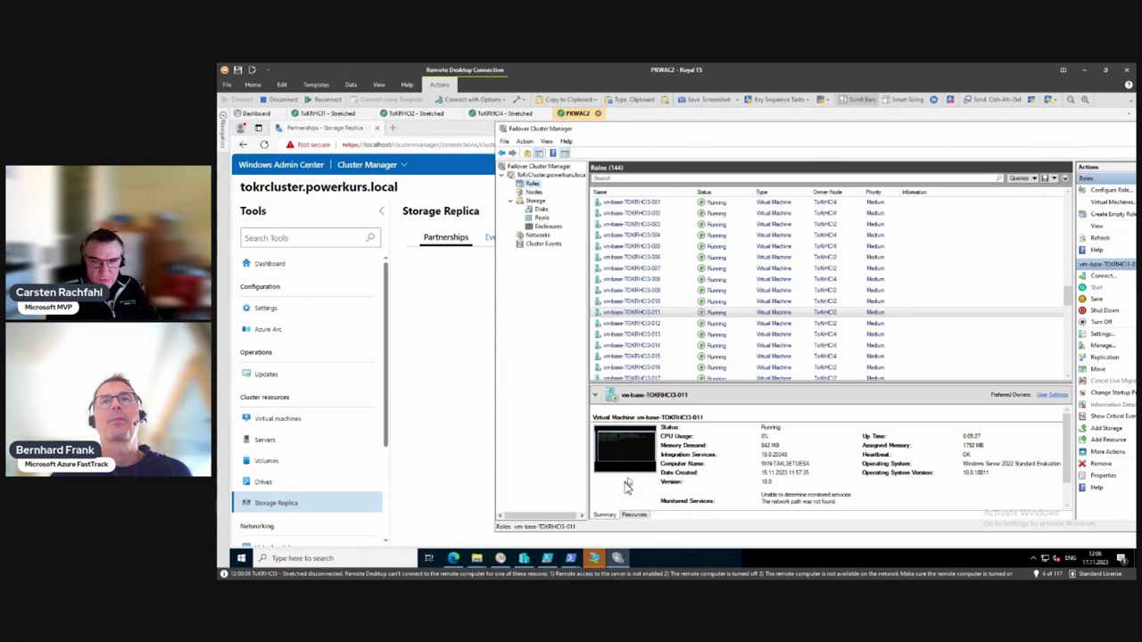
mouse_move(617, 559)
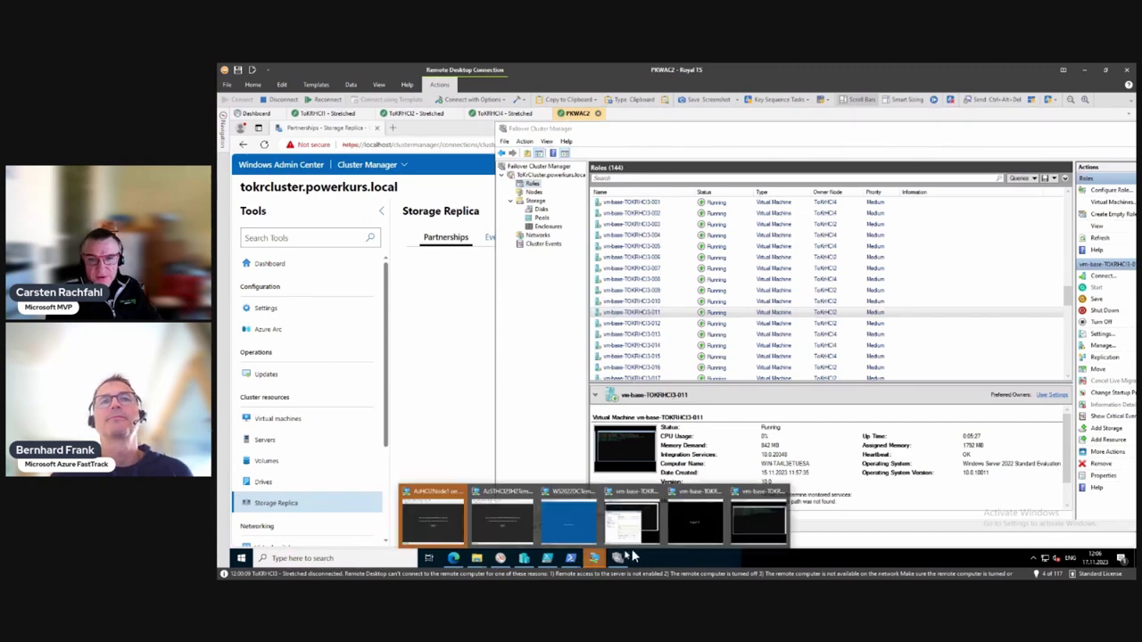
left_click(760, 522)
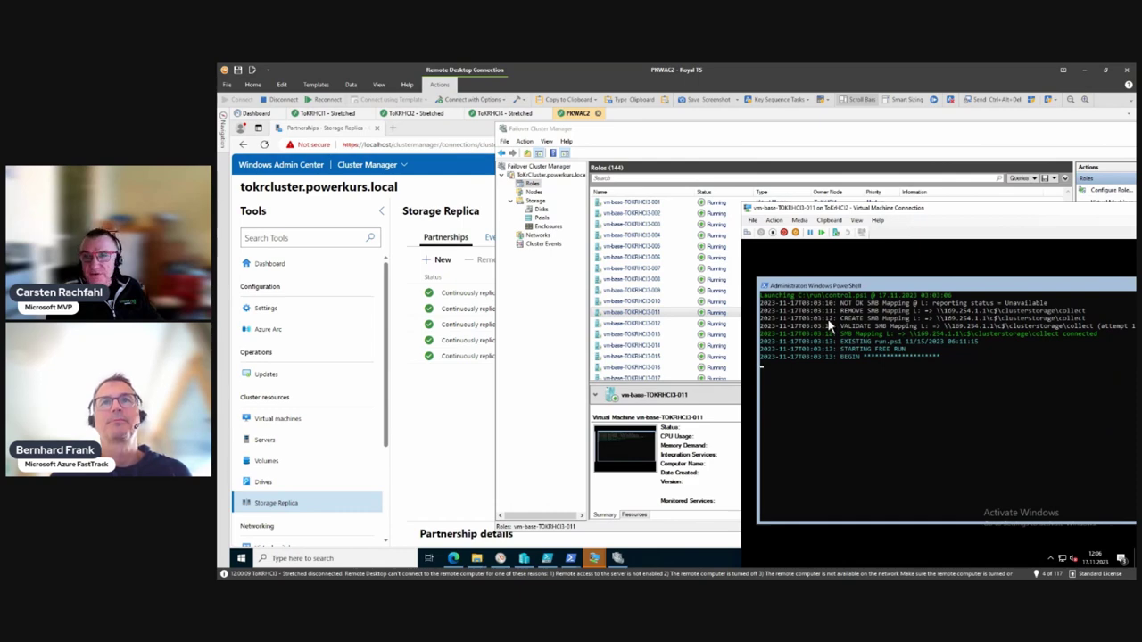
Step: Switch to Windows Admin Center to examine the Storage Replica partnerships, restore its window to a smaller size, and return to Failover Cluster Manager
left_click(437, 446)
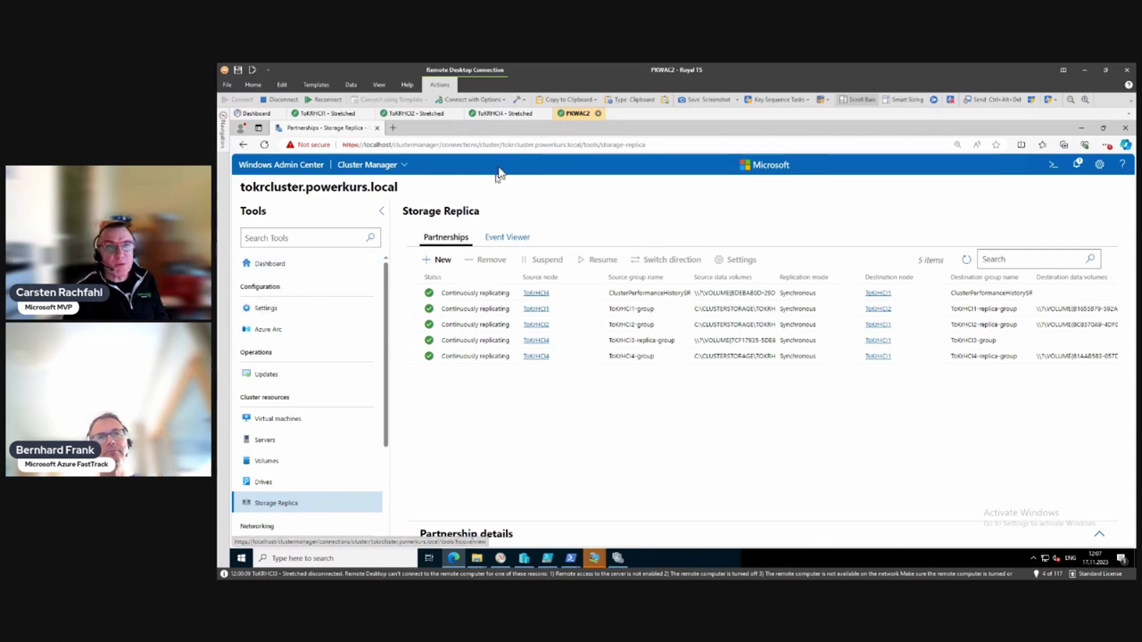
double_click(514, 132)
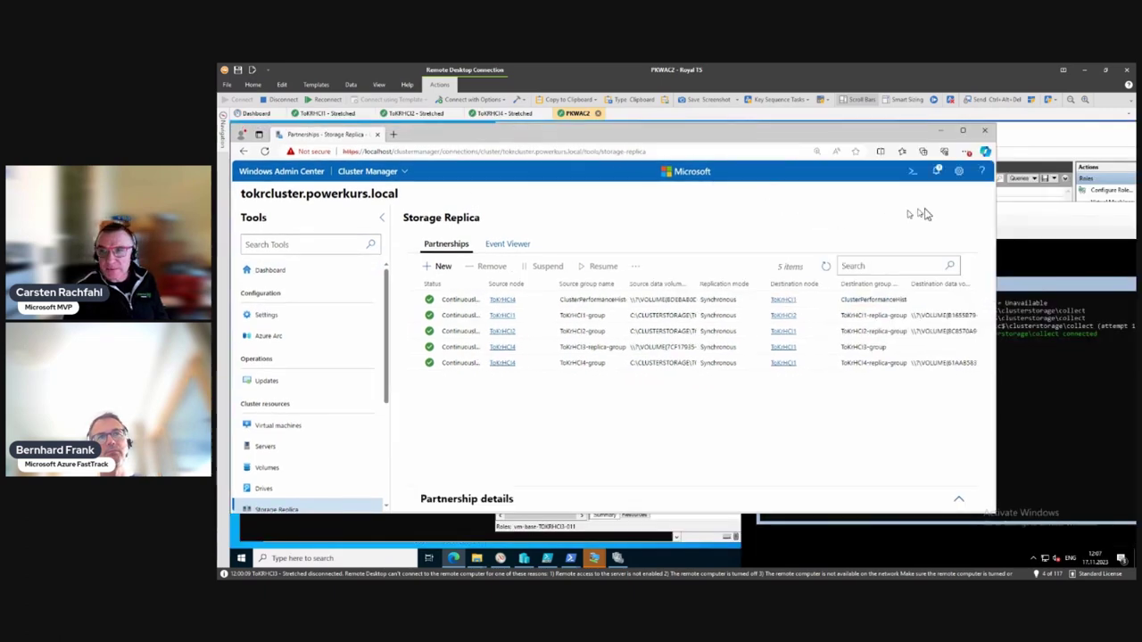
left_click(1005, 131)
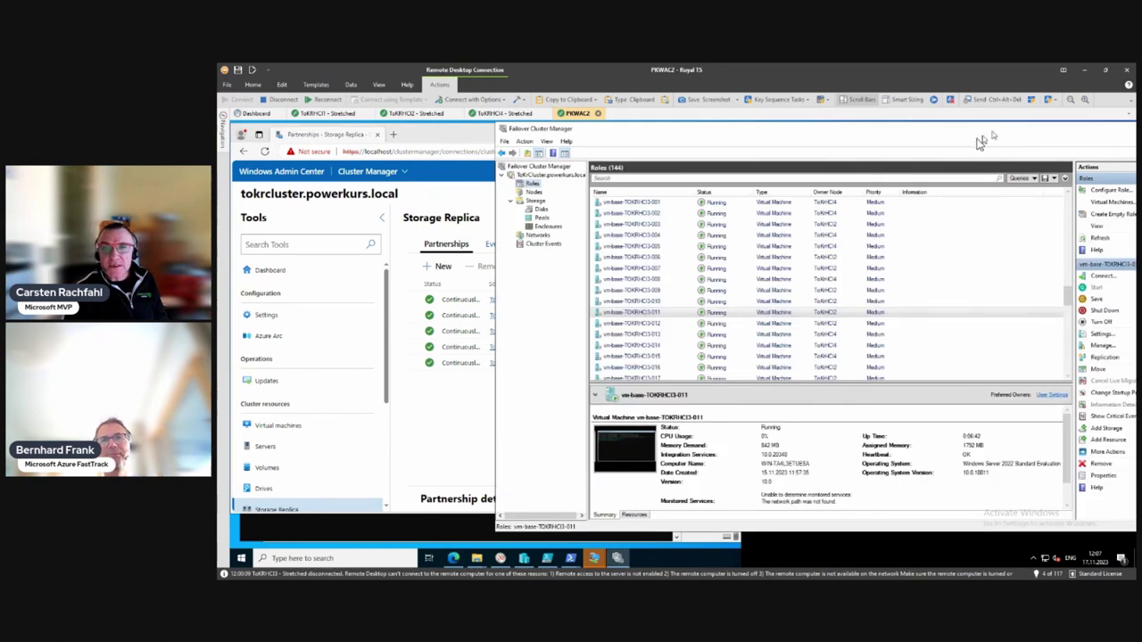
Step: Check tokrhci3's Remote KVM console, and refresh the cluster node list before showing the roles again
left_click(533, 193)
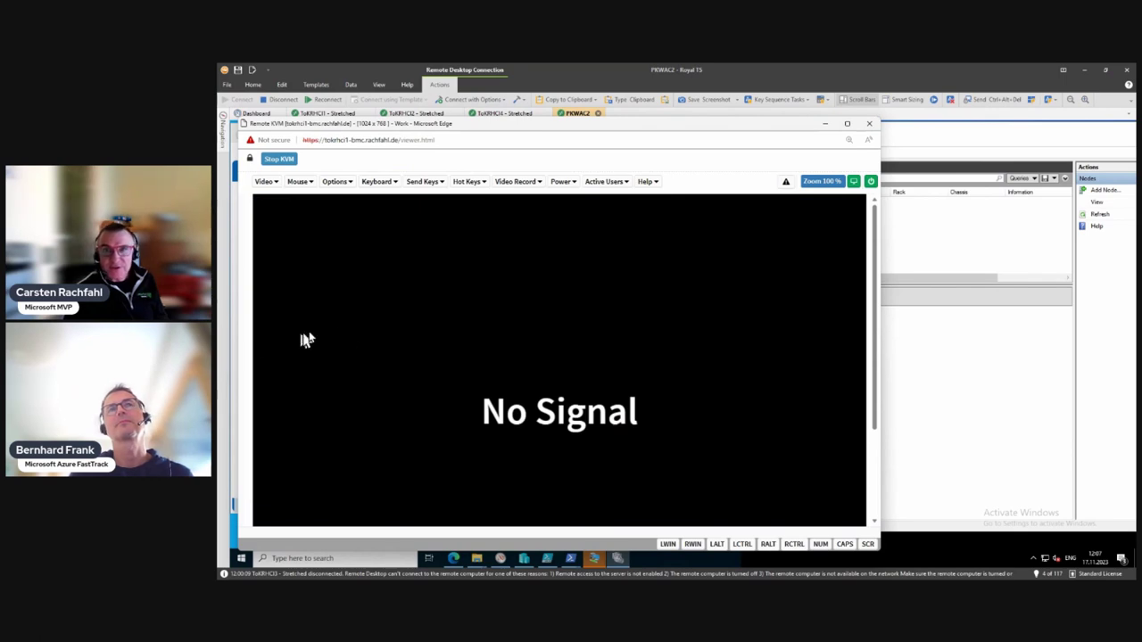
left_click_drag(564, 131, 217, 148)
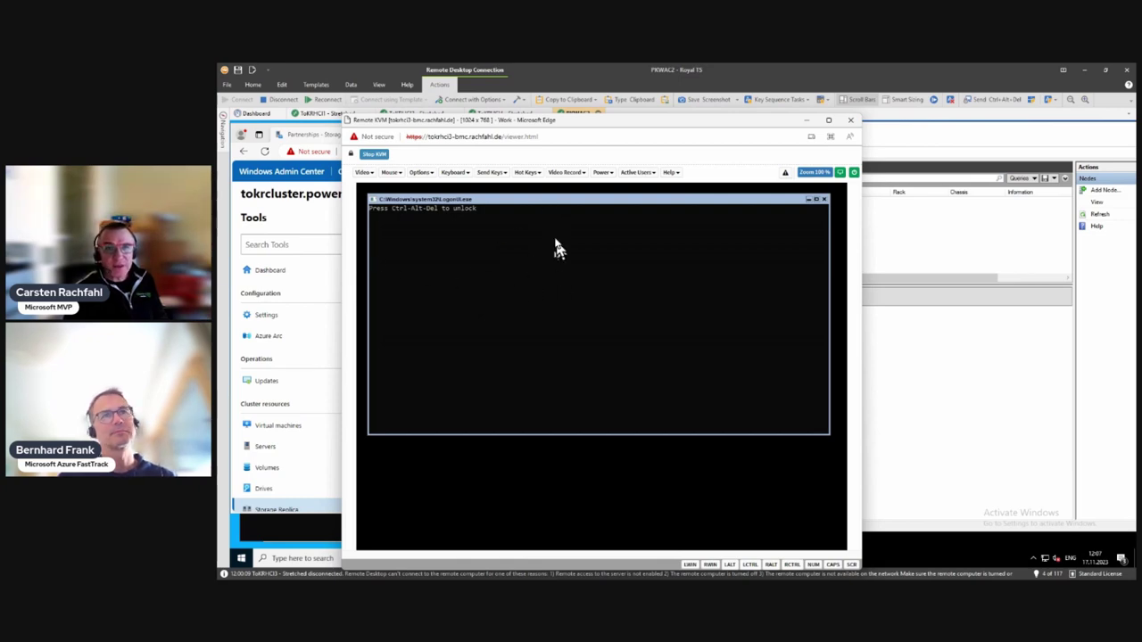
left_click(808, 119)
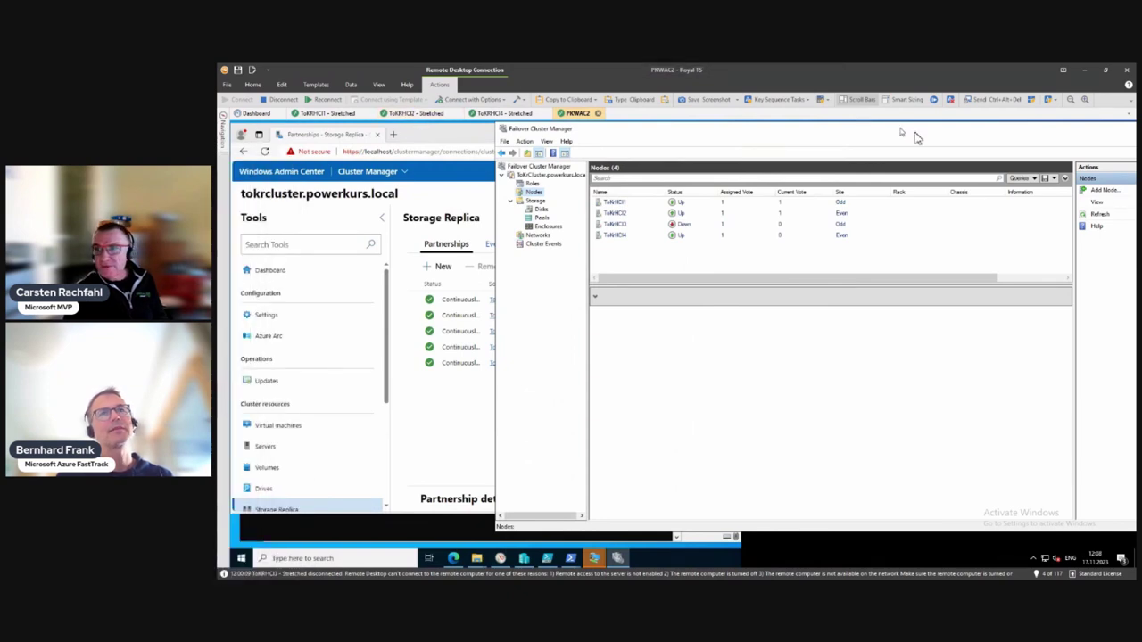
left_click(1098, 216)
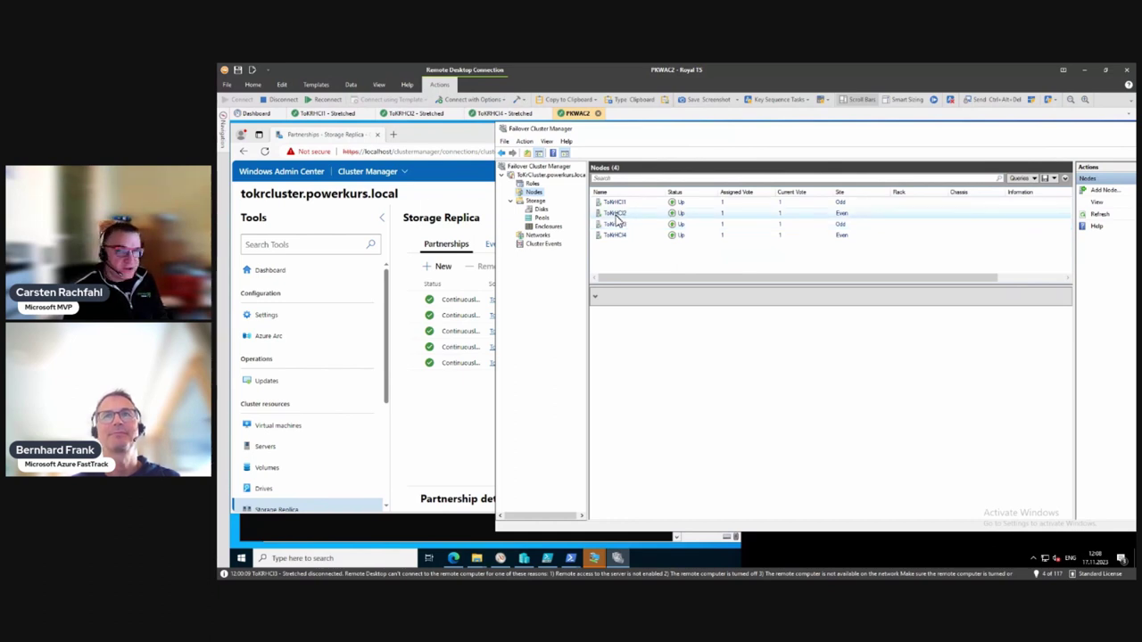
left_click(532, 184)
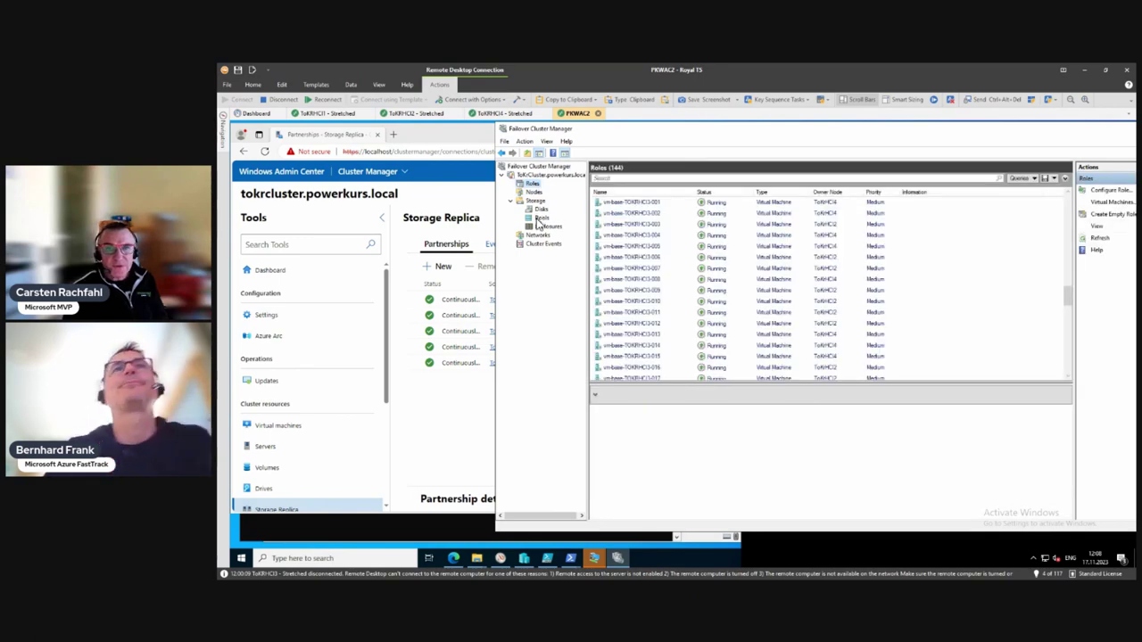
Step: Monitor the storage repair jobs in PowerShell with "do {get-storagejob | ft; sleep 5 } while(1)", widening the window to fit the table
left_click(416, 140)
key("alt+Tab")
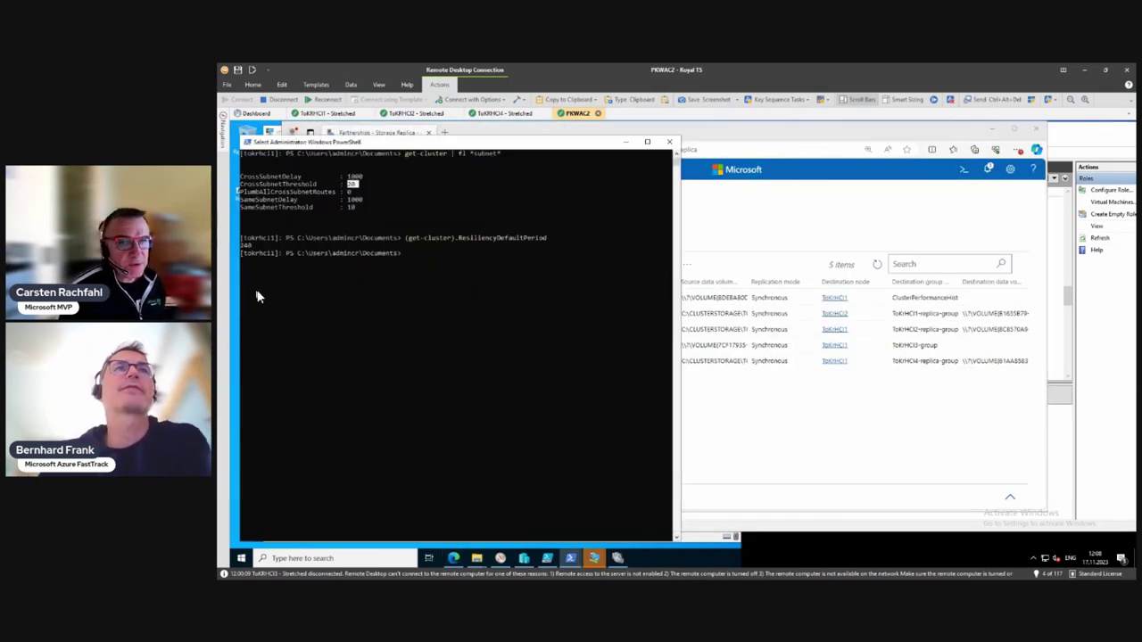
type("get-s")
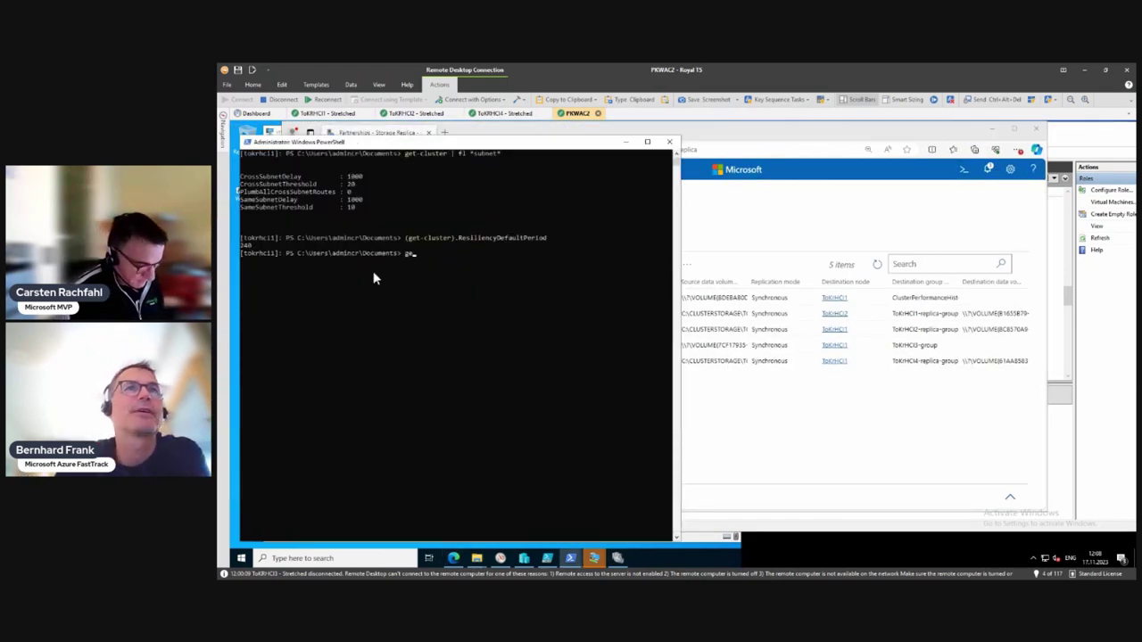
type("toragejo")
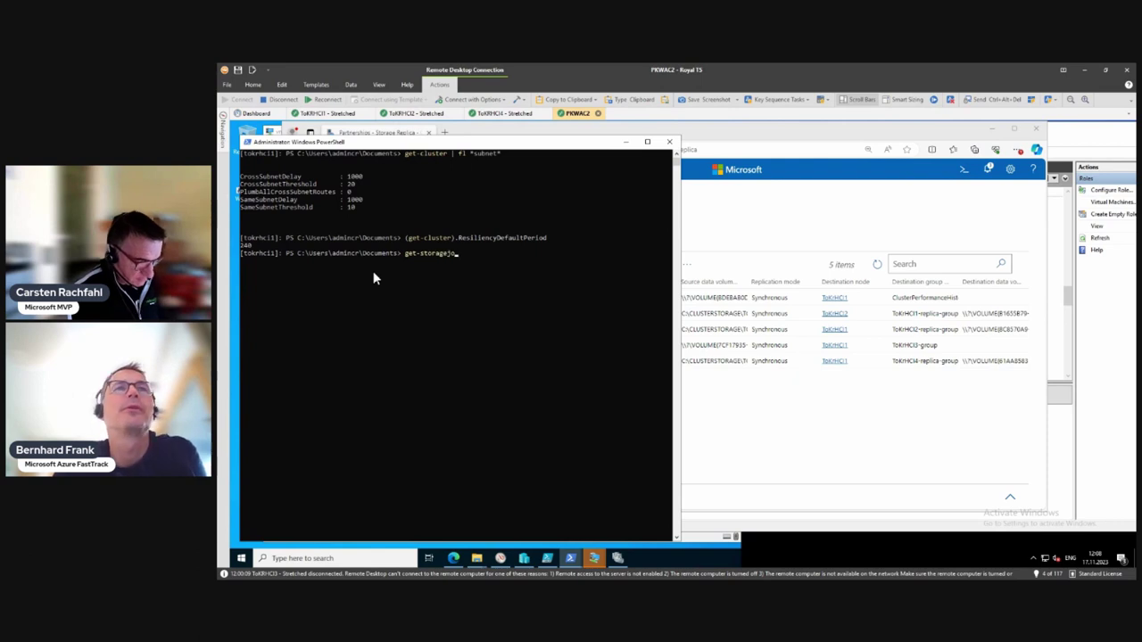
type("b")
key("Escape")
type("do {get-storagejob | ft; sleep 5 } while(1)")
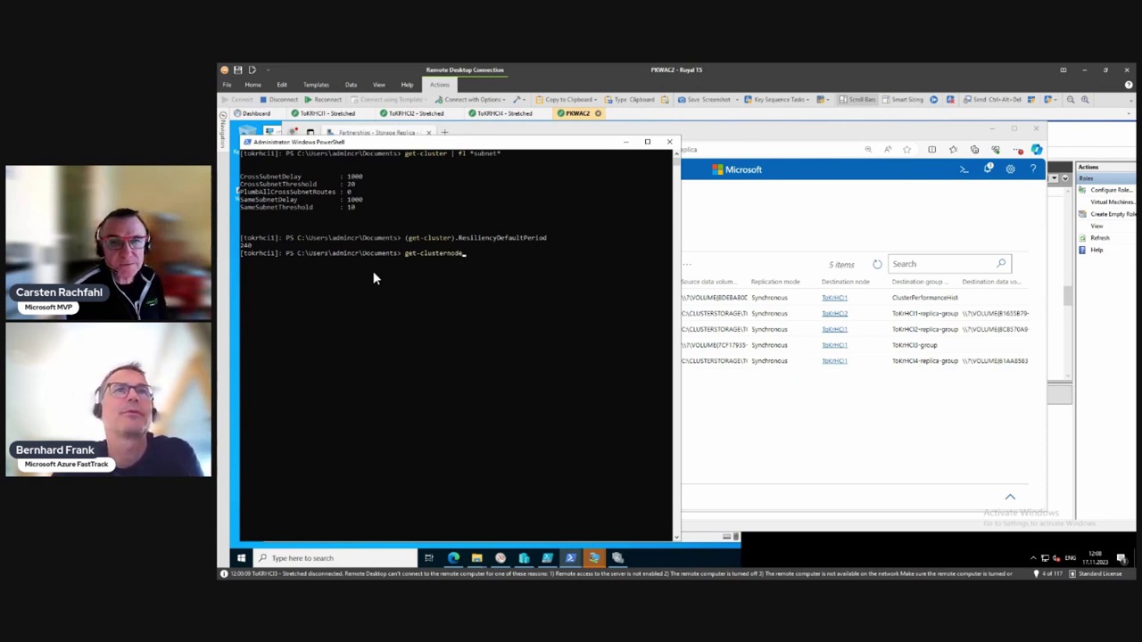
key("Return")
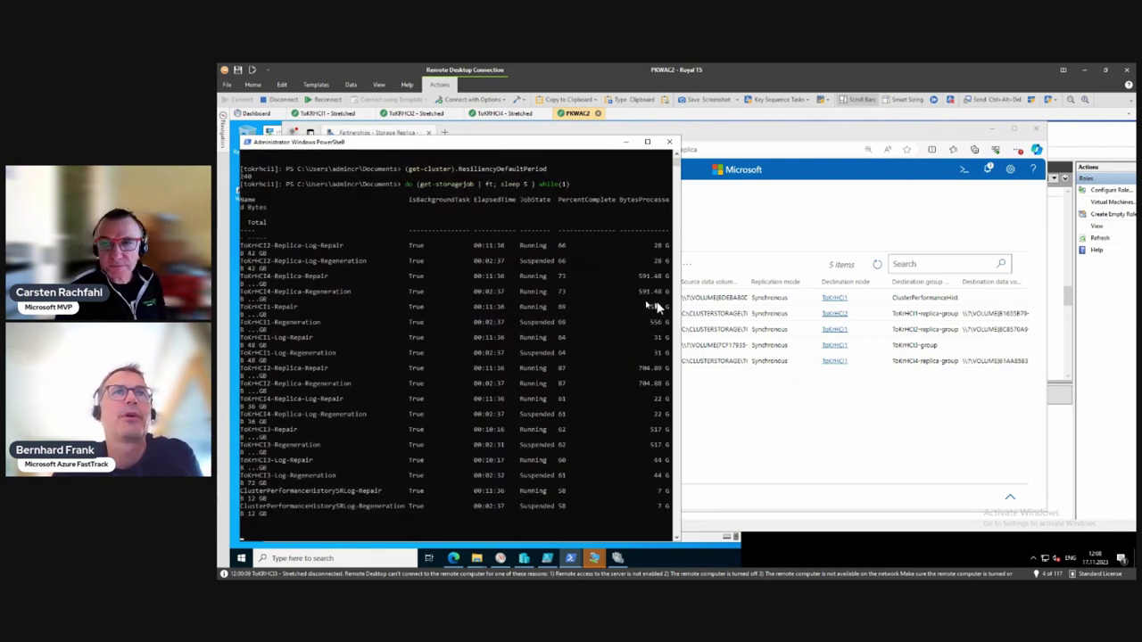
left_click_drag(679, 305, 800, 312)
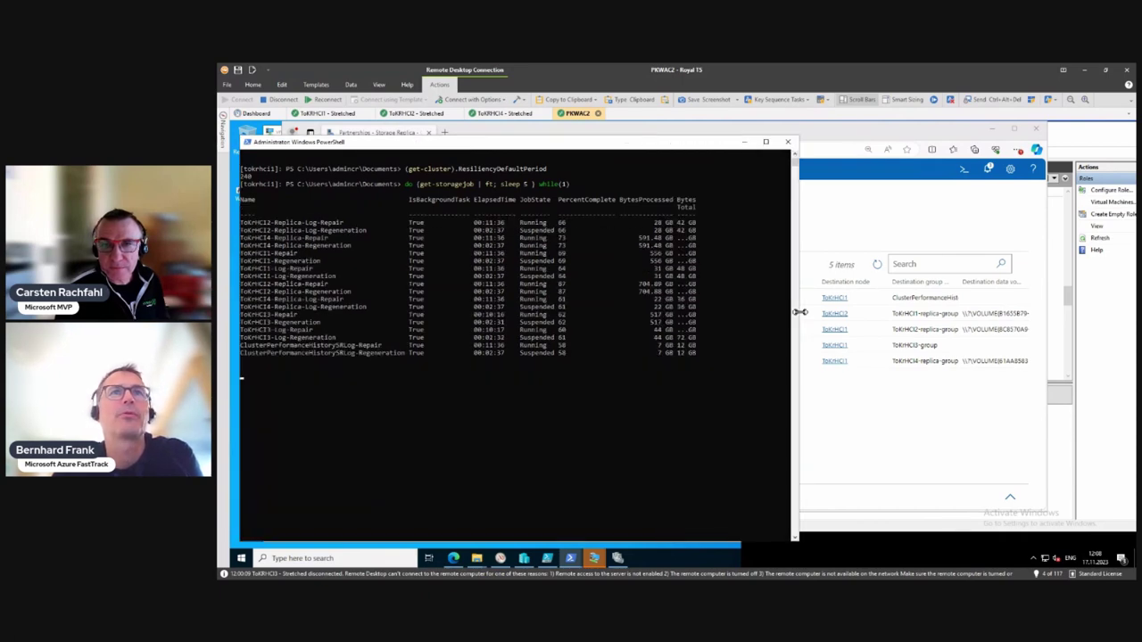
left_click_drag(800, 312, 794, 313)
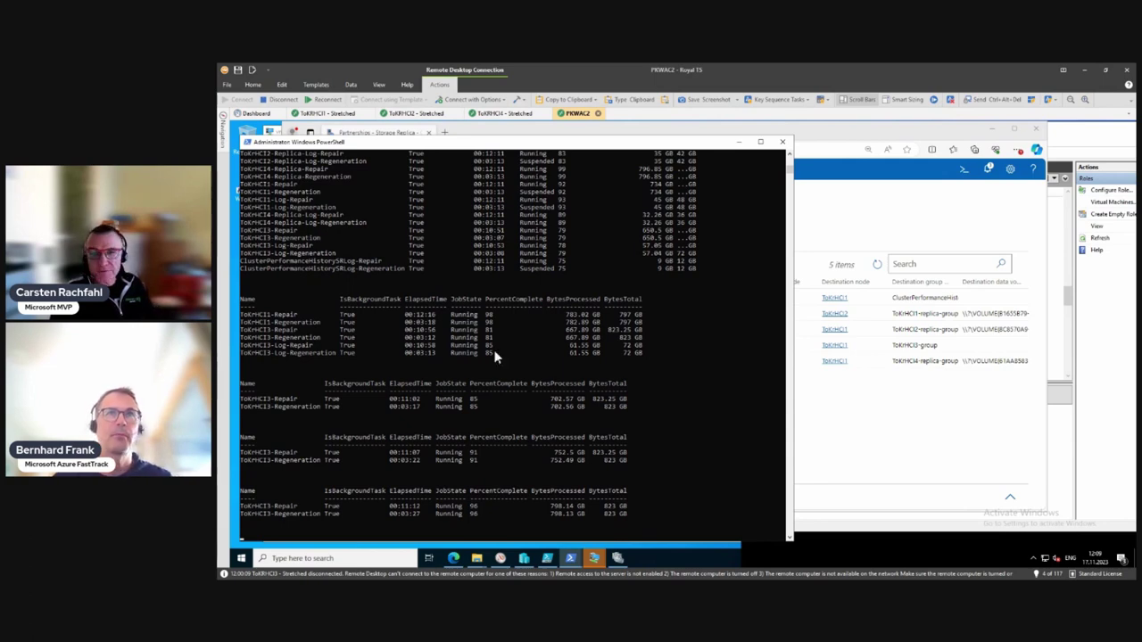
Step: Switch the replication direction of the ToKrHCI3-replica-group partnership in Windows Admin Center, making ToKrHCI3-group on ToKrHCI1 the new source
left_click(897, 441)
left_click(525, 347)
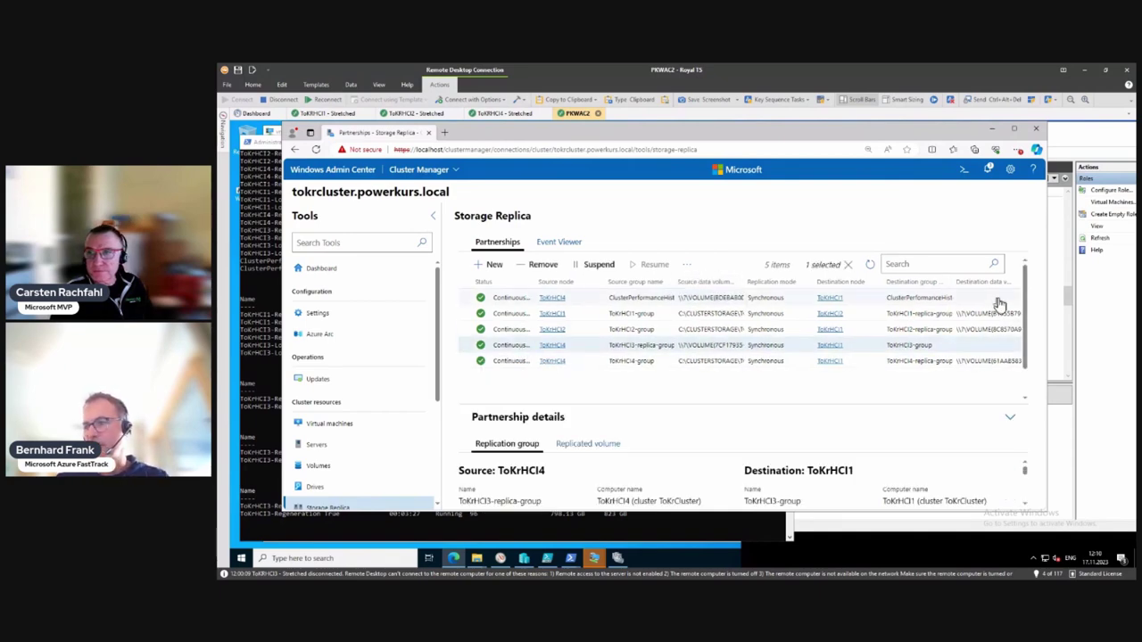
left_click_drag(1046, 306, 1116, 307)
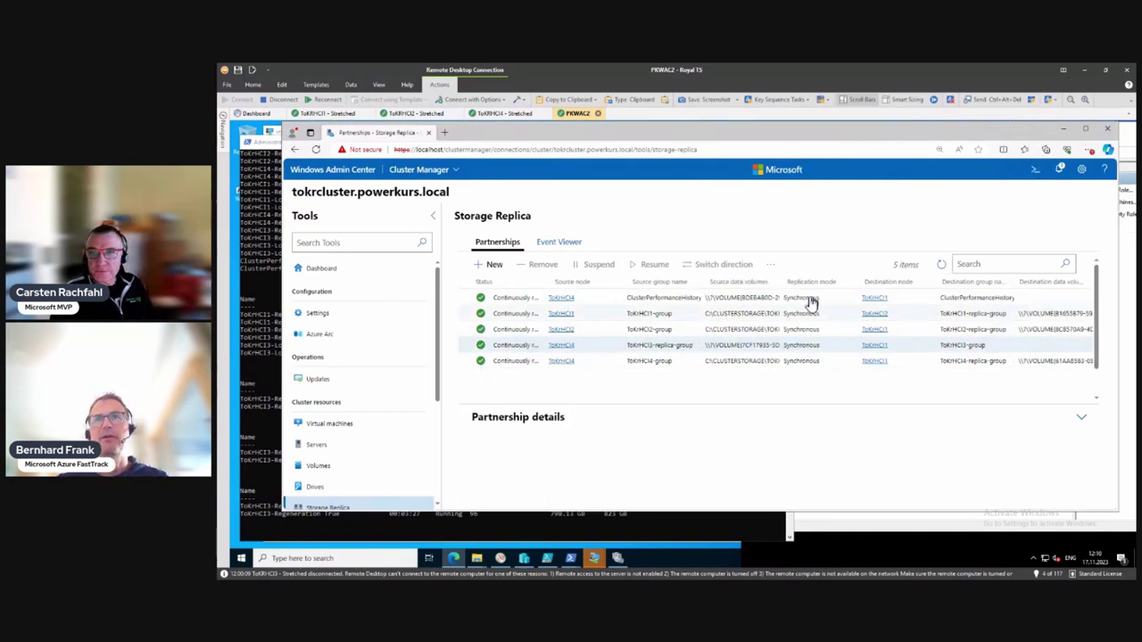
left_click(524, 348)
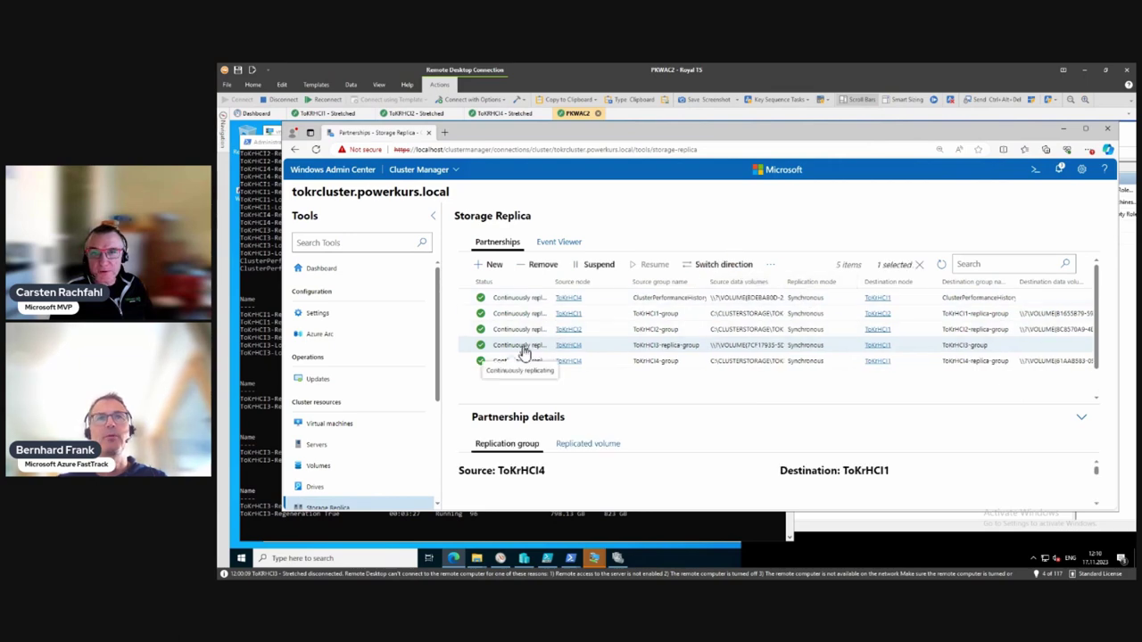
left_click(725, 264)
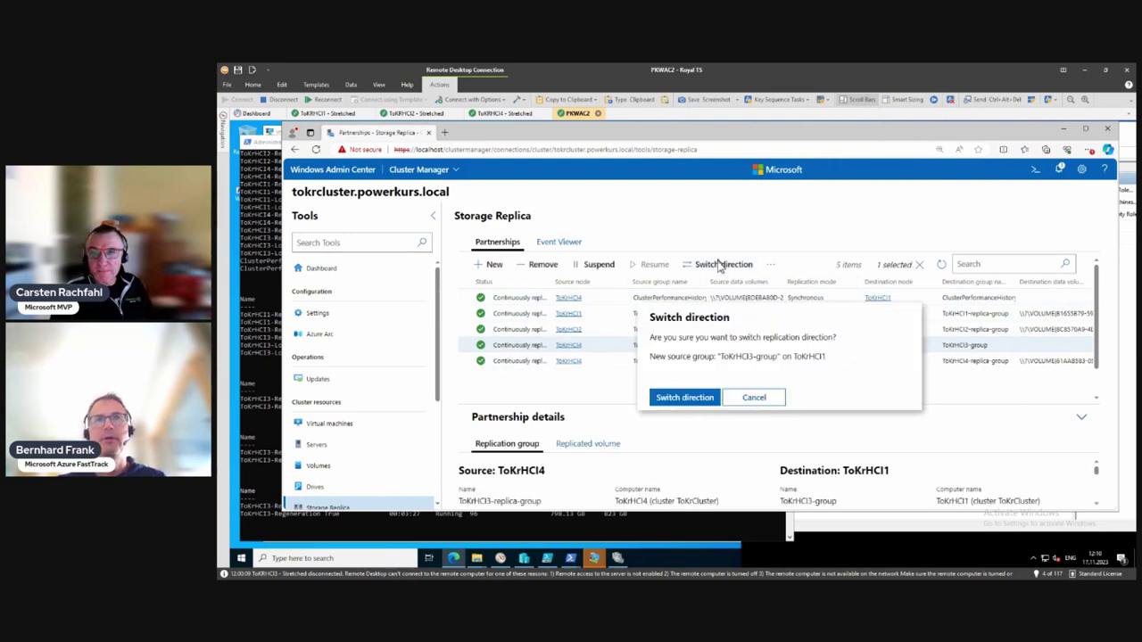
left_click(671, 400)
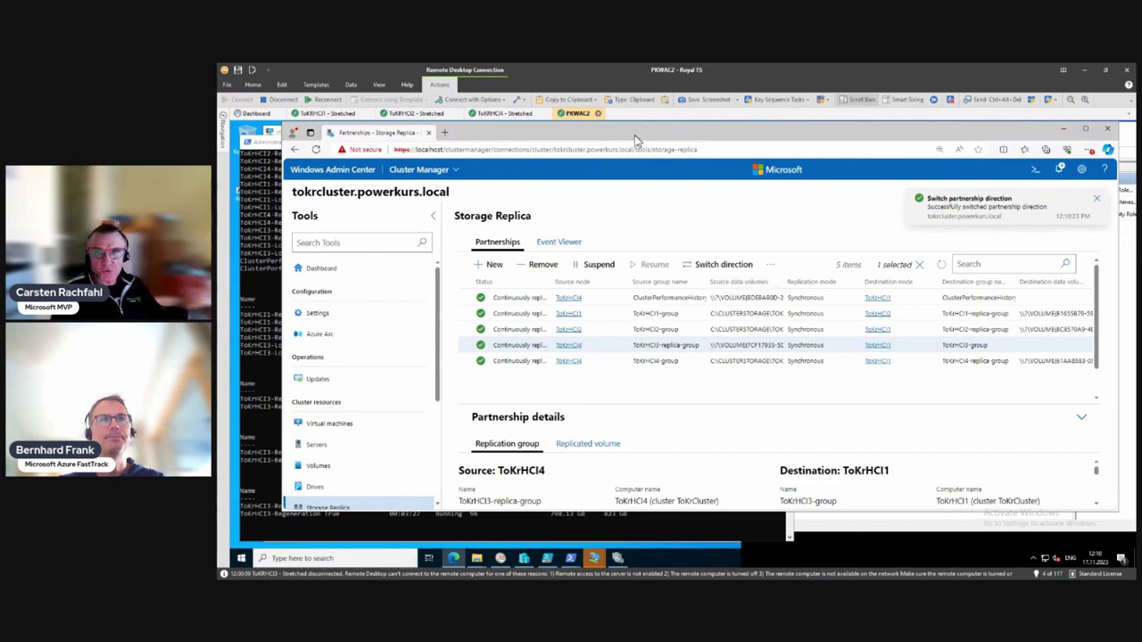
Step: In Failover Cluster Manager, examine the preferred owners in the properties of the vm-base-TOKRHCI3-004 role
left_click_drag(638, 134, 612, 184)
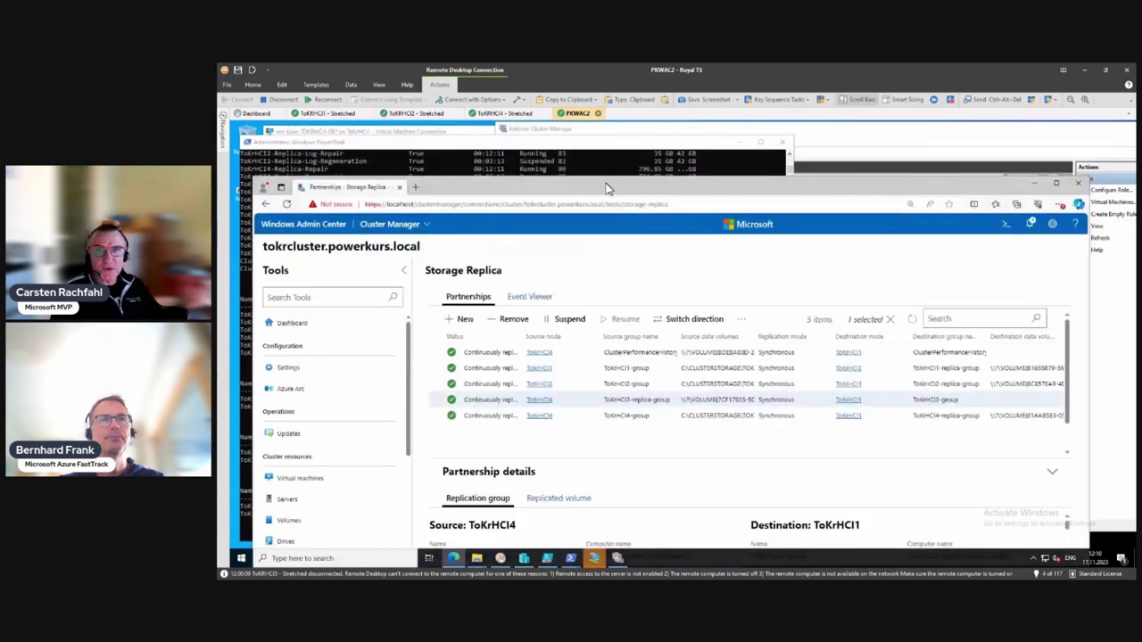
left_click(615, 133)
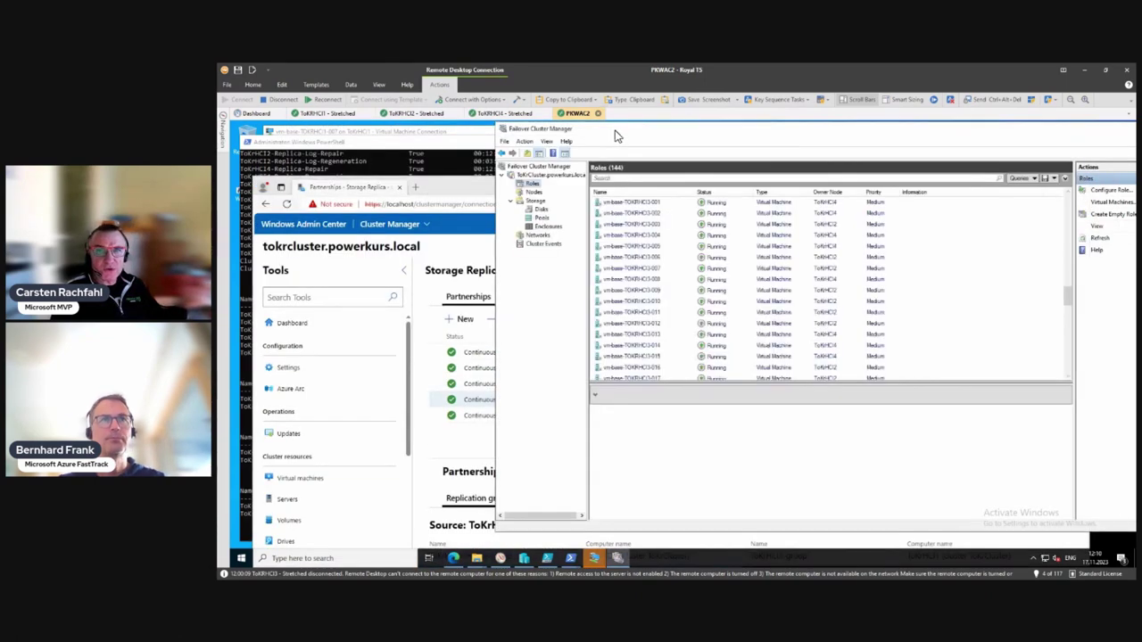
right_click(615, 238)
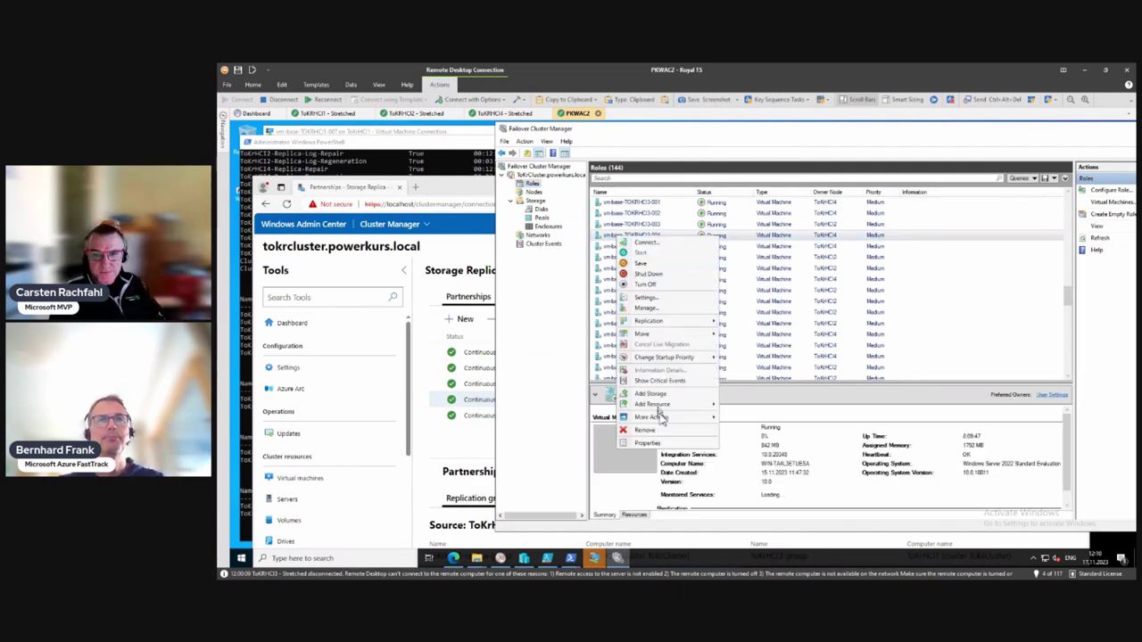
left_click(661, 450)
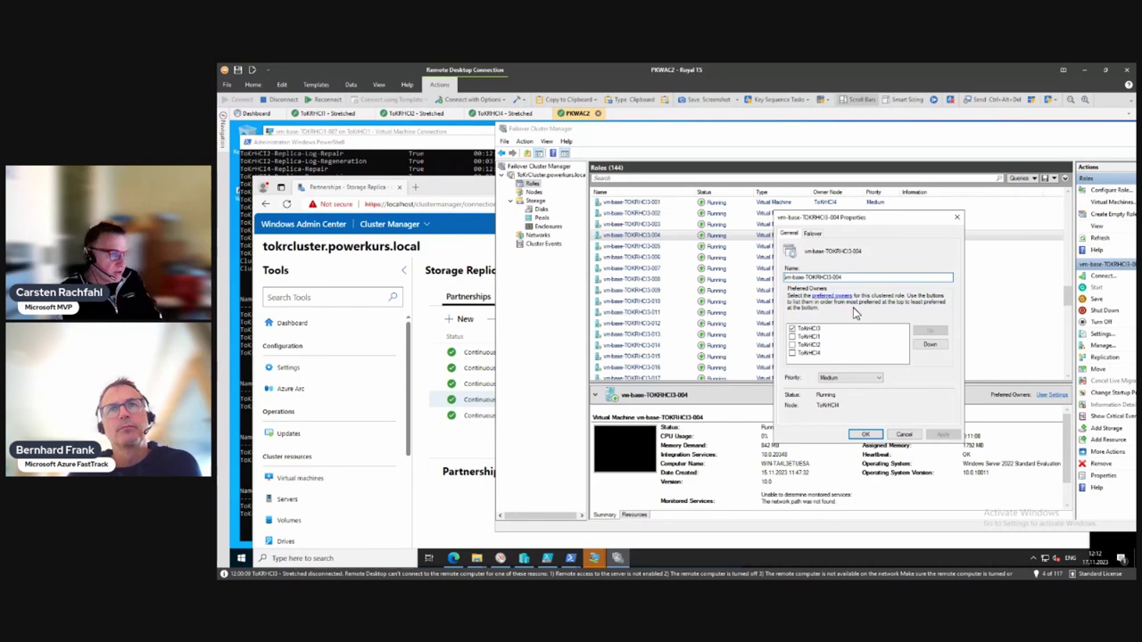
left_click(865, 435)
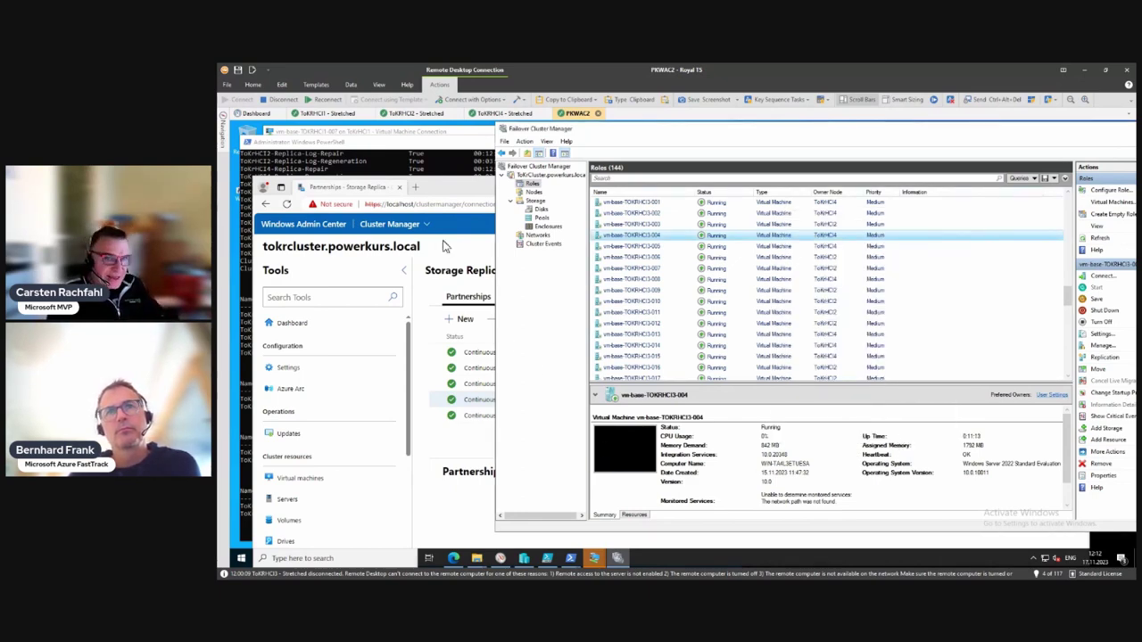
Step: Return to Windows Admin Center and show the affinity rules in the cluster settings
left_click(446, 246)
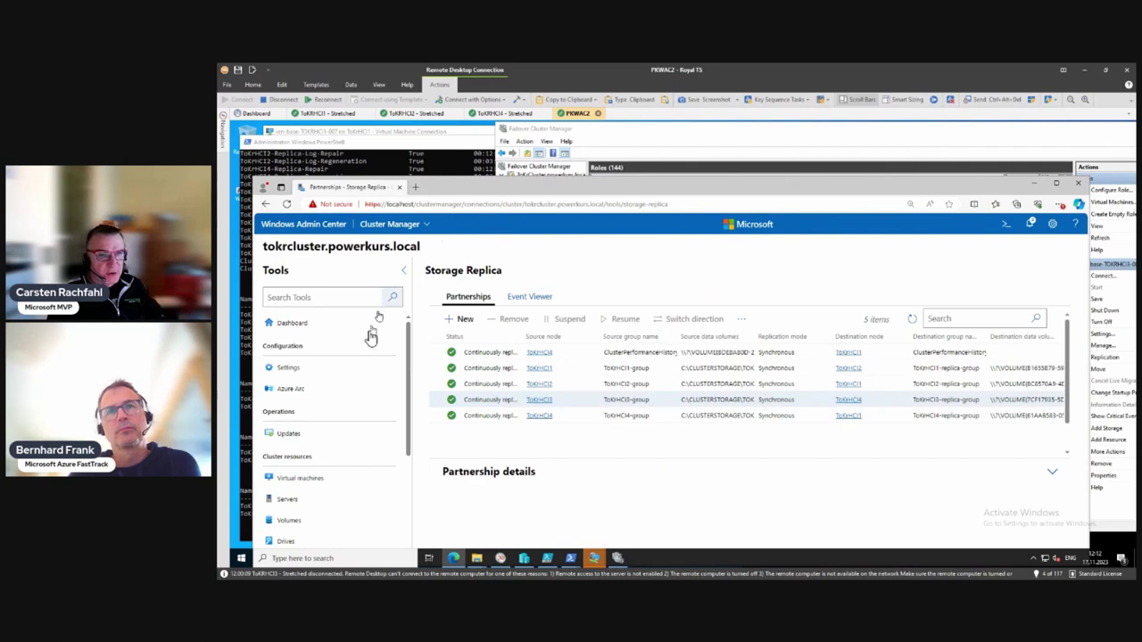
left_click(298, 375)
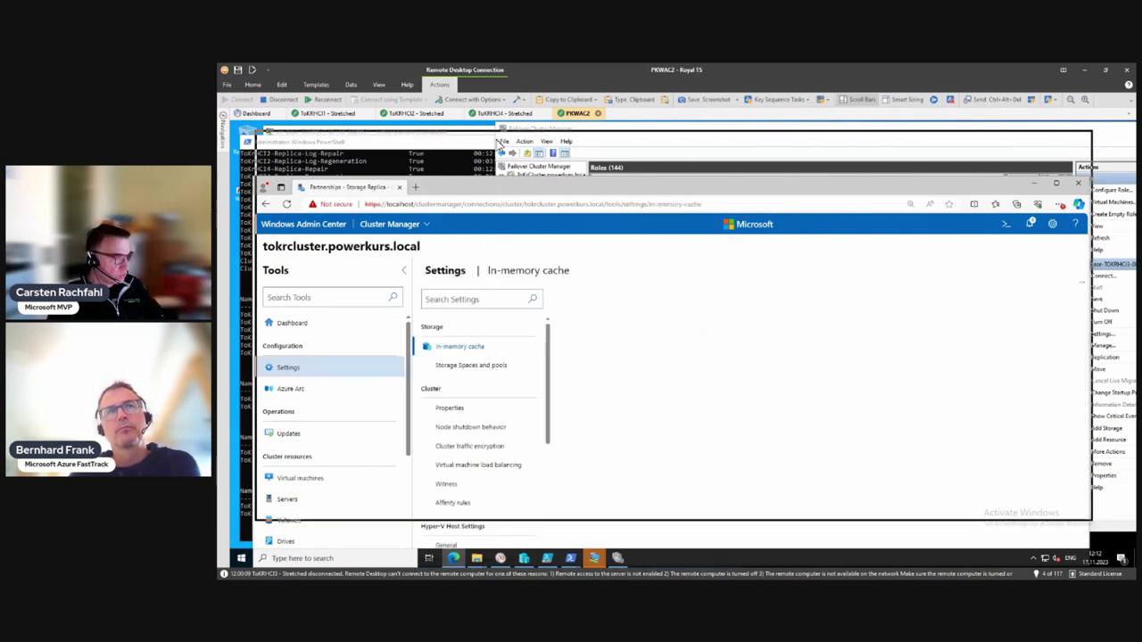
left_click_drag(498, 190, 498, 144)
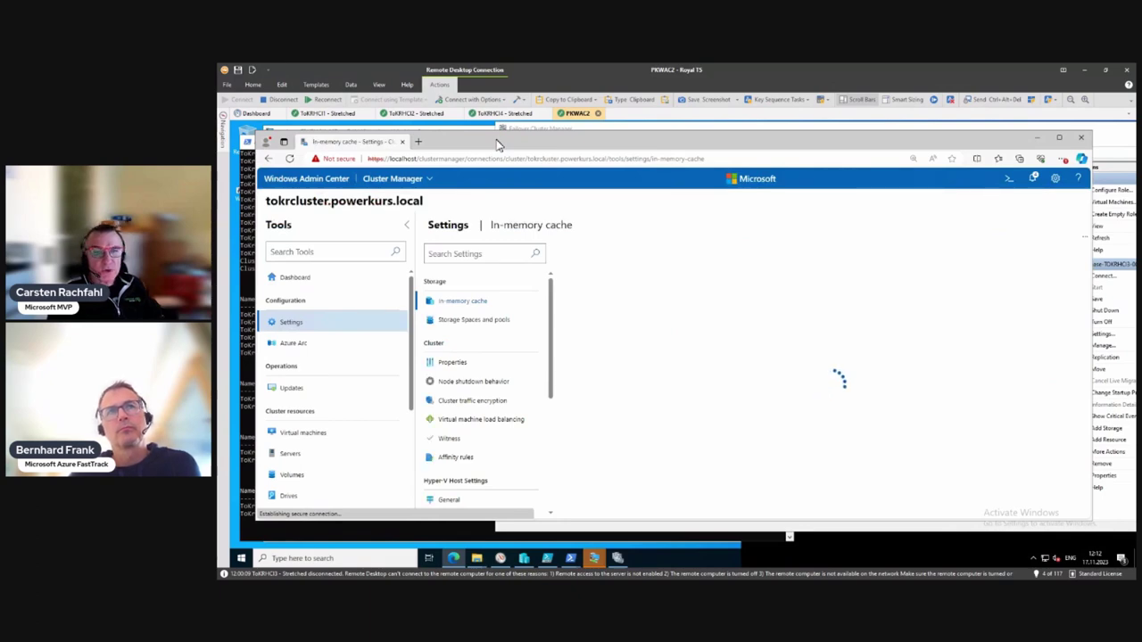
left_click(456, 458)
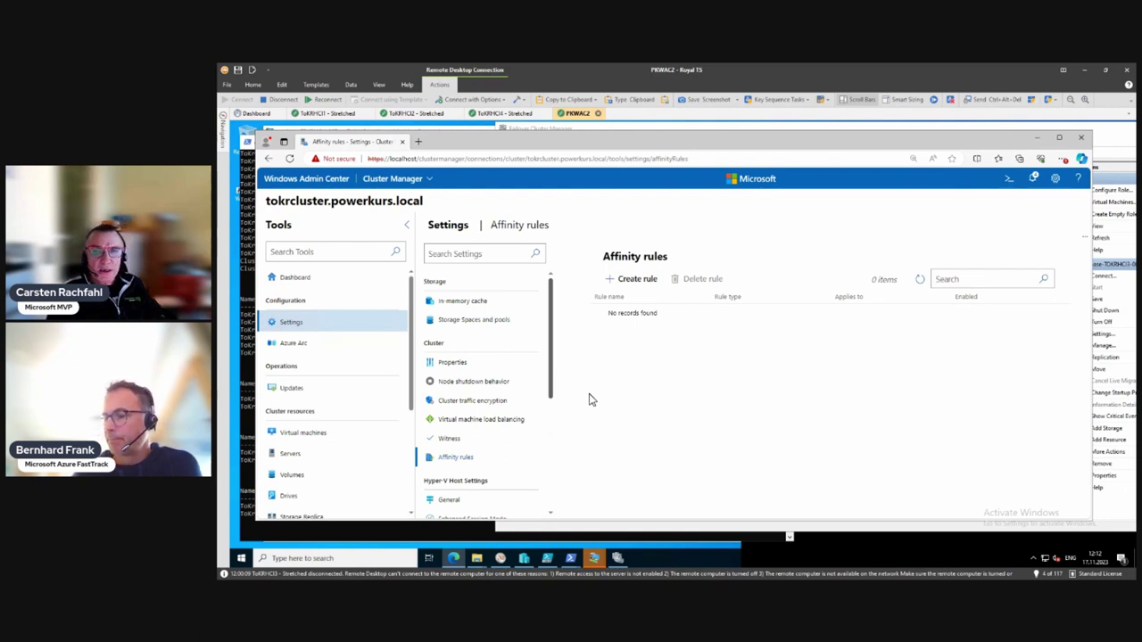
Step: Draft an affinity rule named "Sharepoint Same Server" that applies to vm-base-TOKRHCI1-007 and vm-base-TOKRHCI1-004
left_click(638, 279)
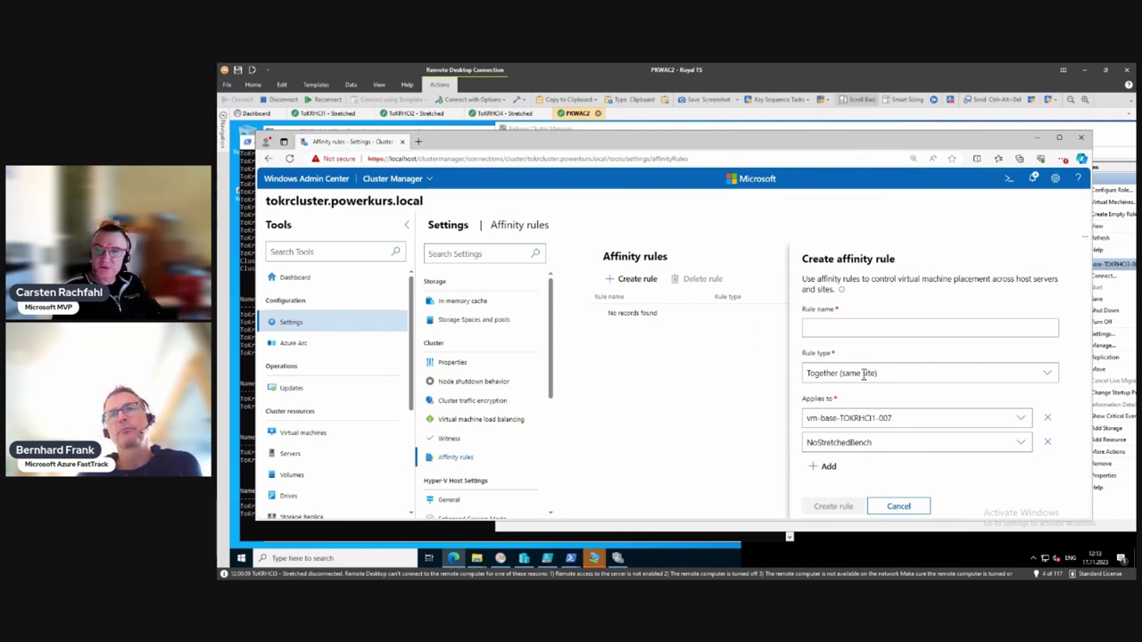
left_click(862, 443)
left_click(864, 392)
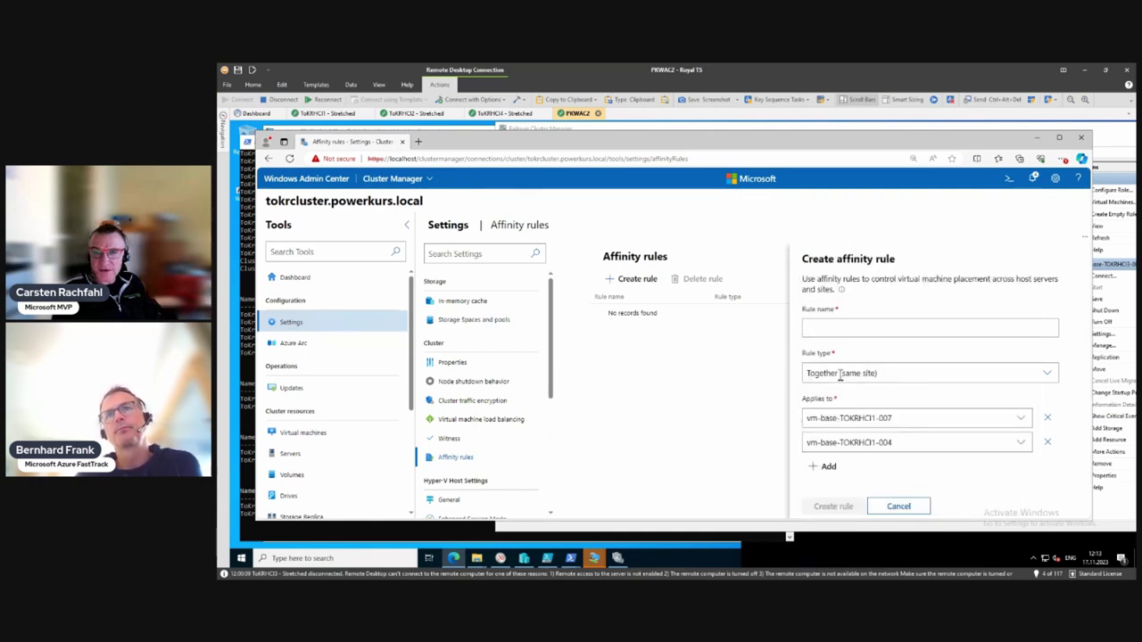
left_click(815, 327)
type("Same Server")
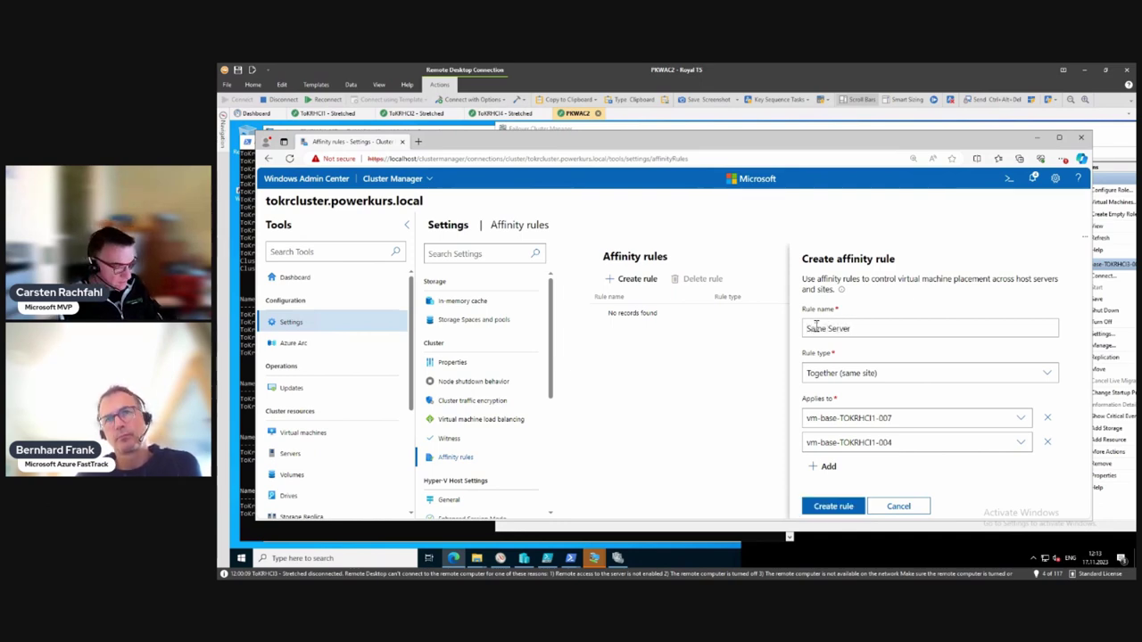
key("Home")
type("Shared")
type("oint")
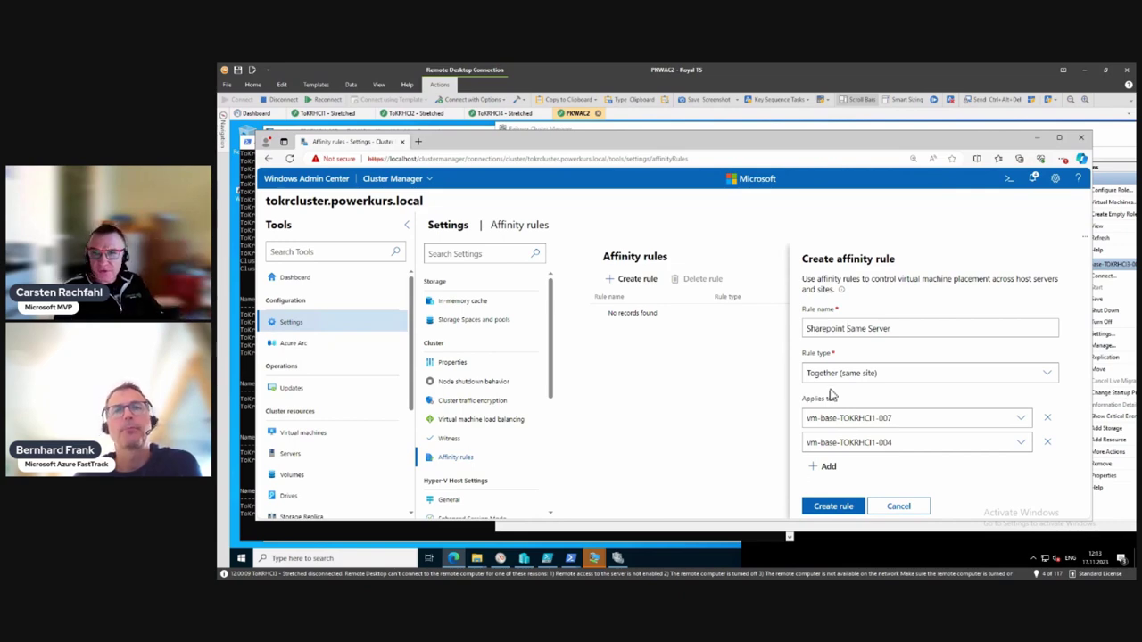
Step: Switch the drafted rule's type to Apart (different servers), look over the other rule types, and discard the draft
left_click(833, 377)
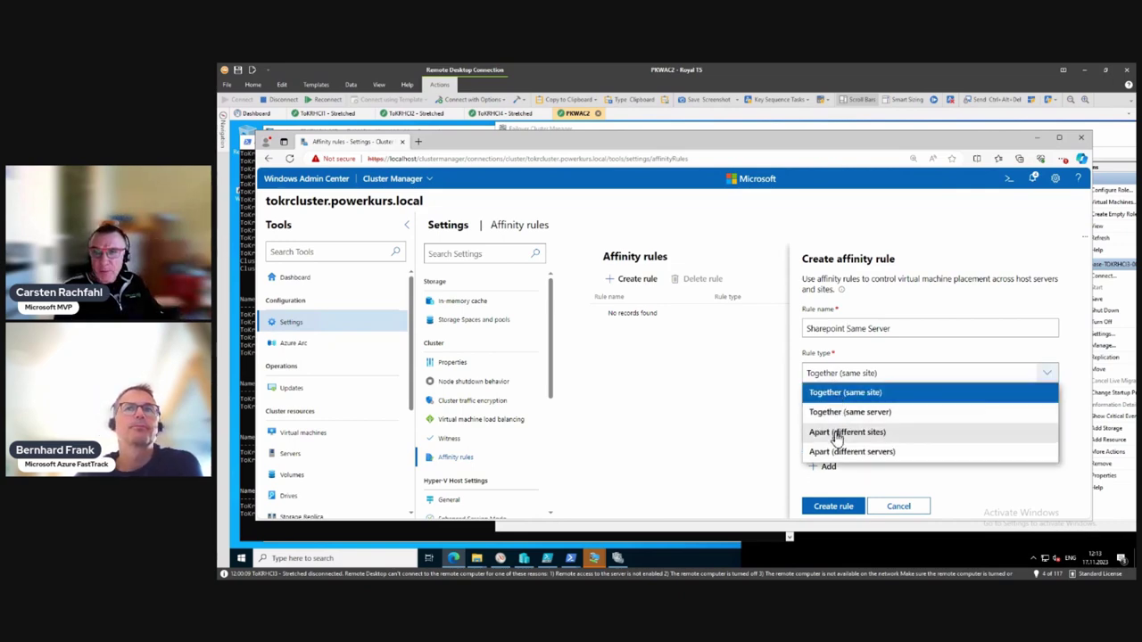
left_click(831, 451)
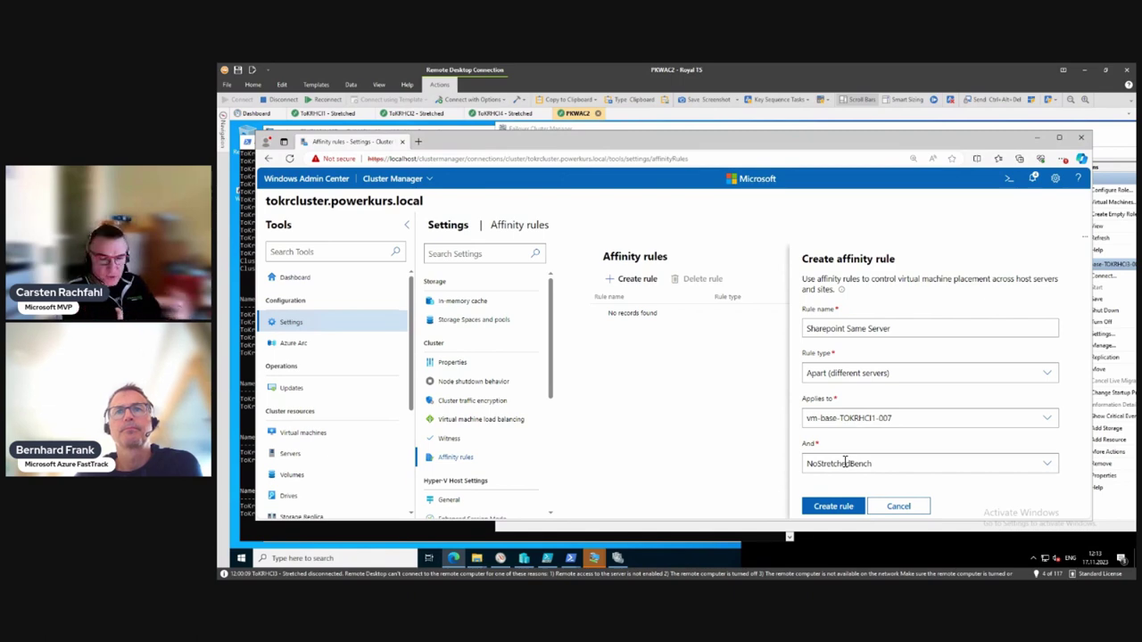
left_click(864, 373)
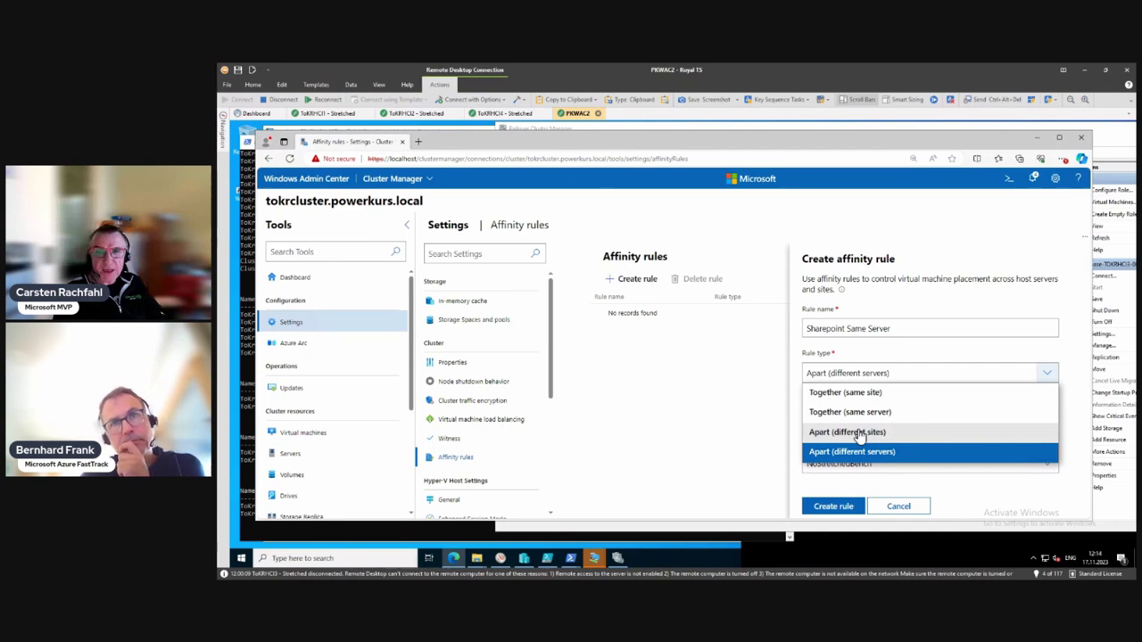
left_click(797, 489)
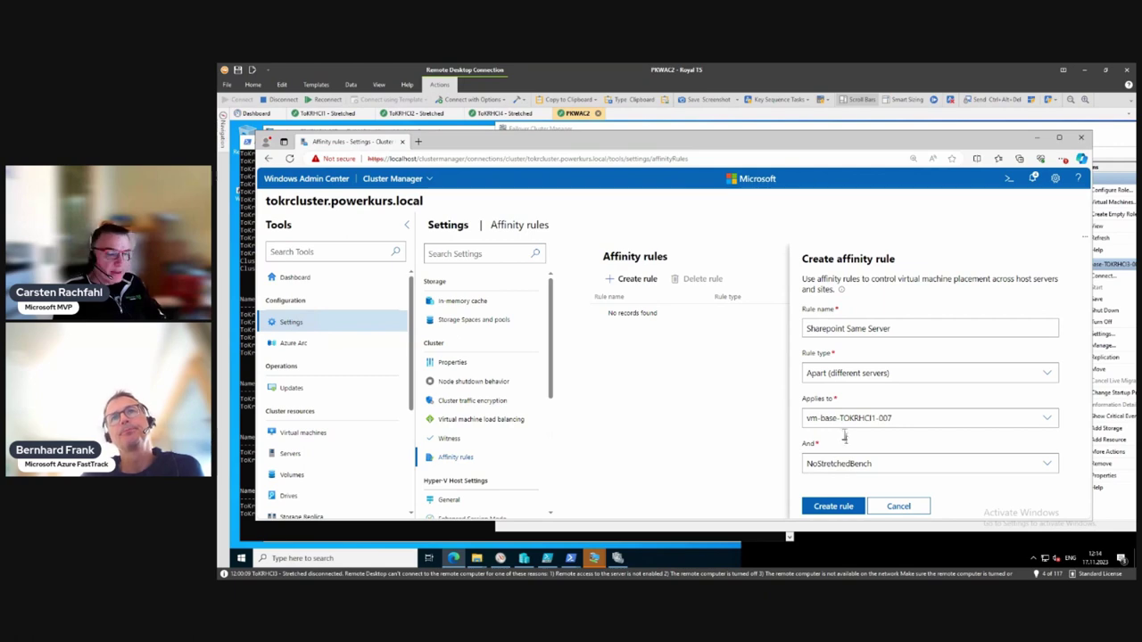
left_click(900, 507)
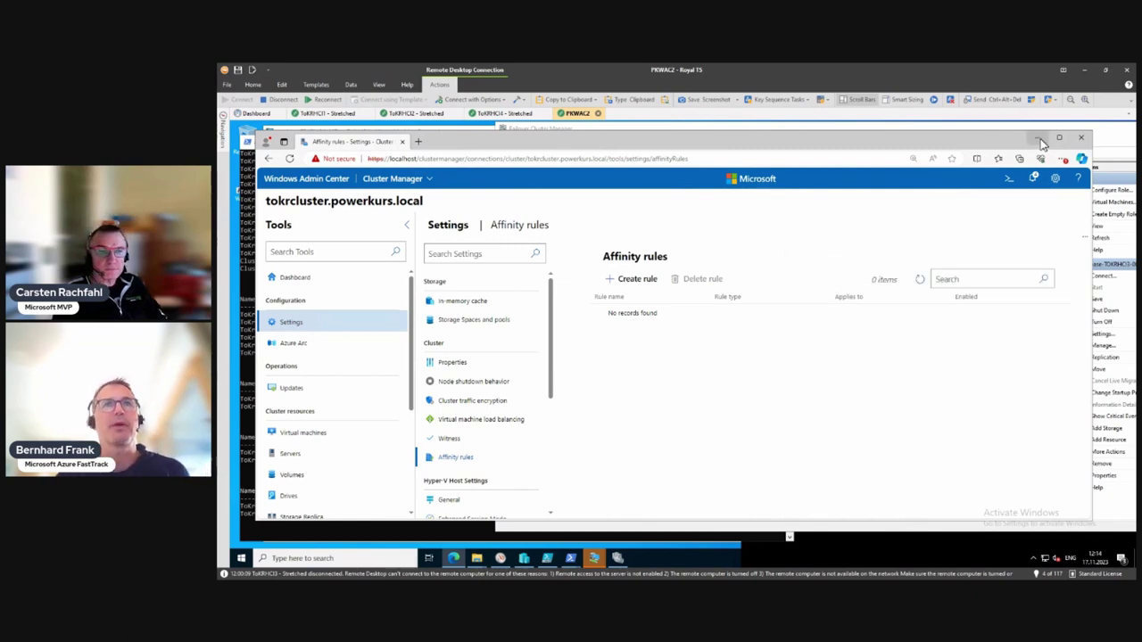
Step: Review the Storage Replica partnerships, and check the virtual machine roles in Failover Cluster Manager
scroll(309, 491, "down", 1)
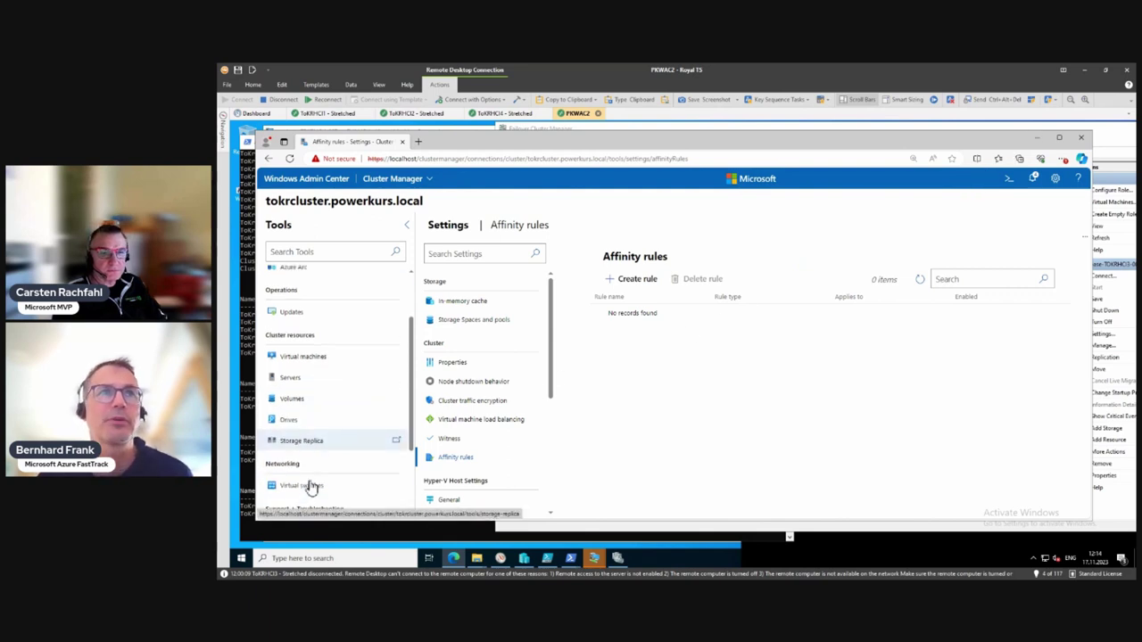
left_click(335, 441)
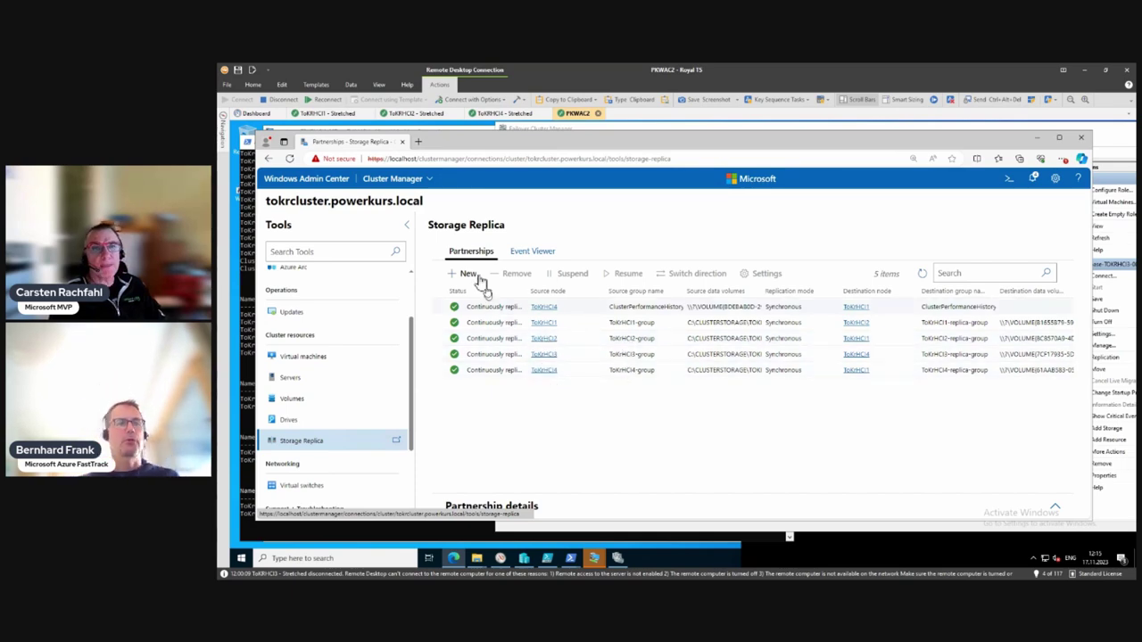
left_click(1037, 138)
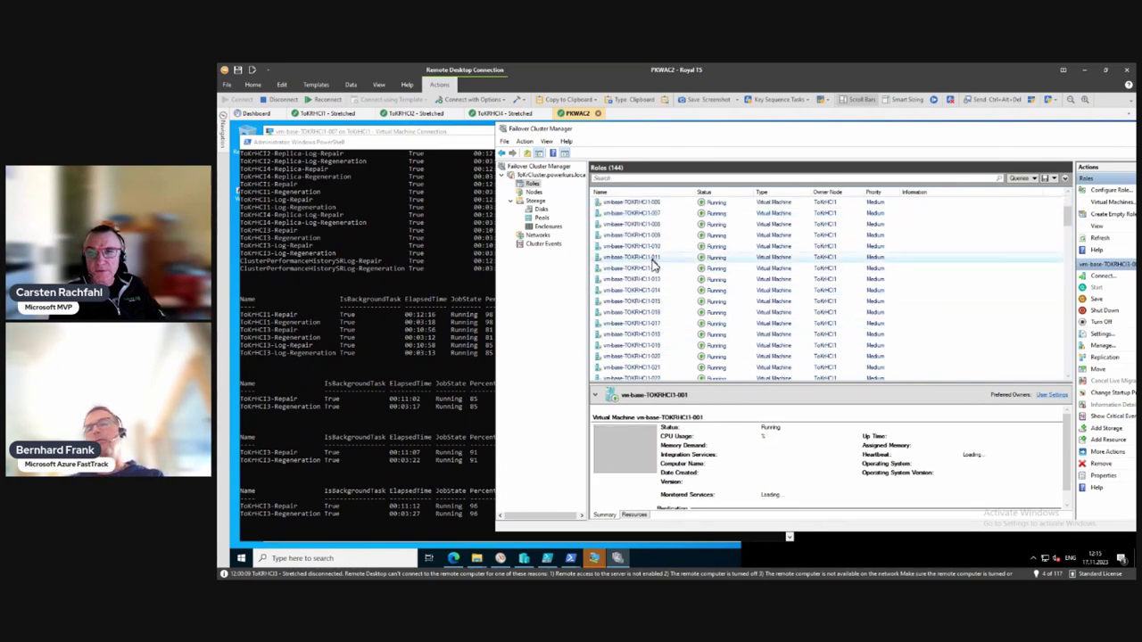
scroll(650, 275, "up", 3)
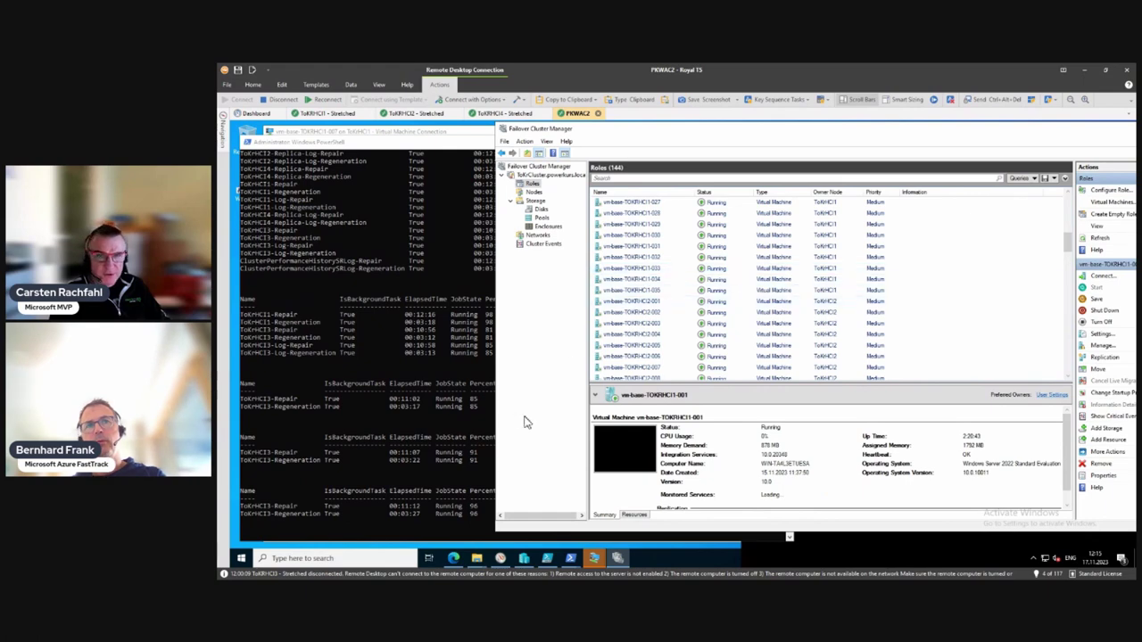
Step: On ToKrHCI2, redistribute the VMs with "Move-Fleet -DistributeVMPercent 0" and show the vEthernet (Clus1) adapter's traffic in Task Manager
left_click(419, 113)
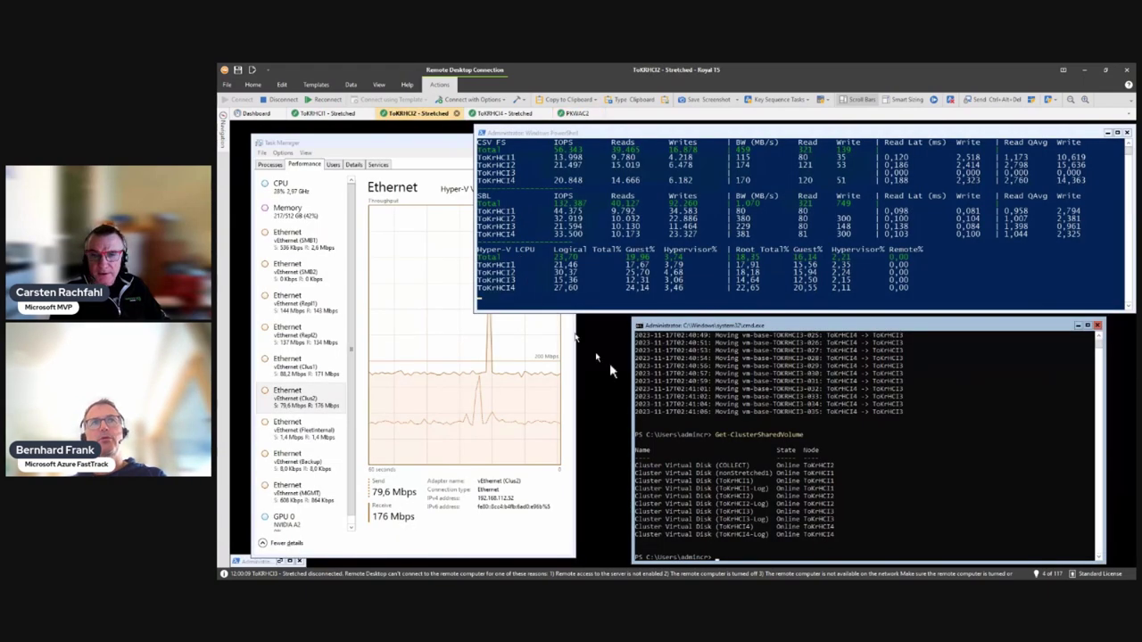
right_click(688, 423)
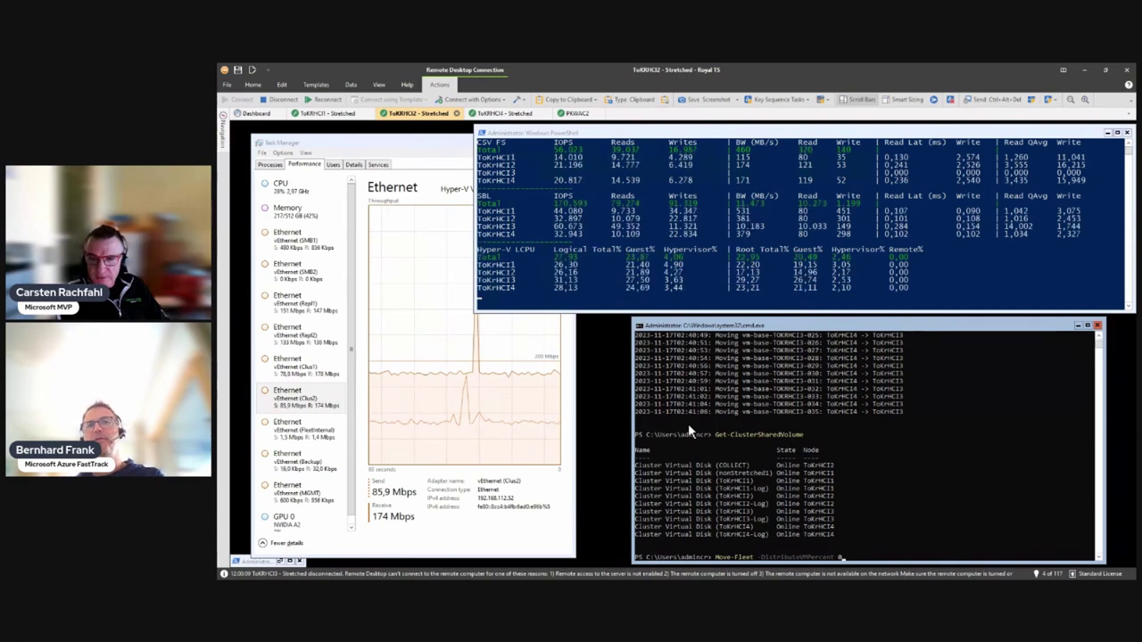
key("Return")
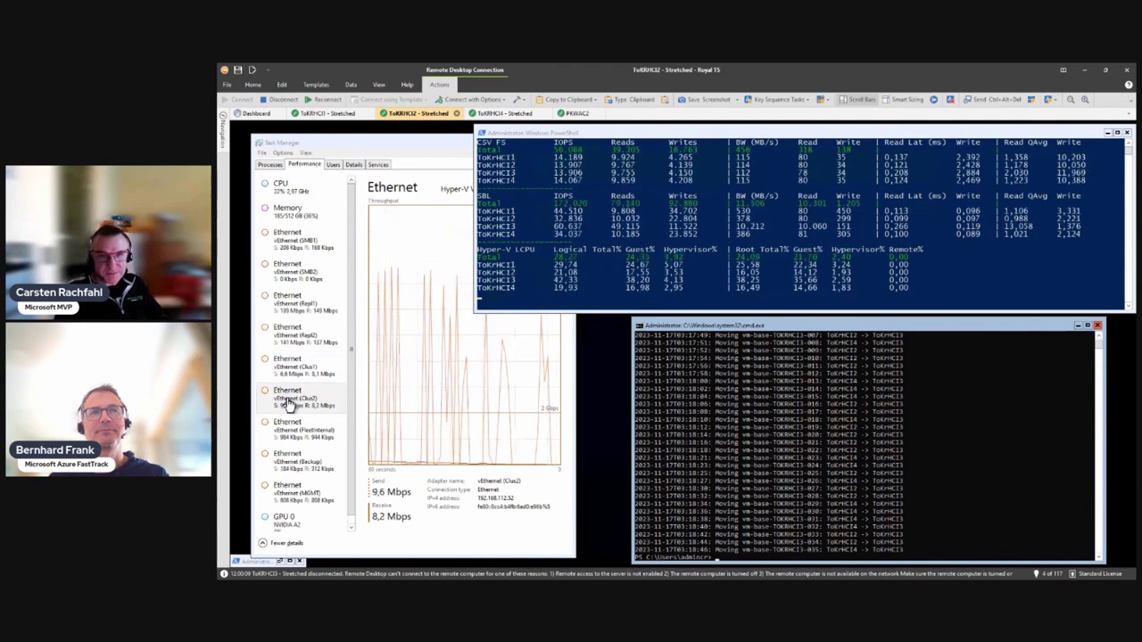
left_click(293, 373)
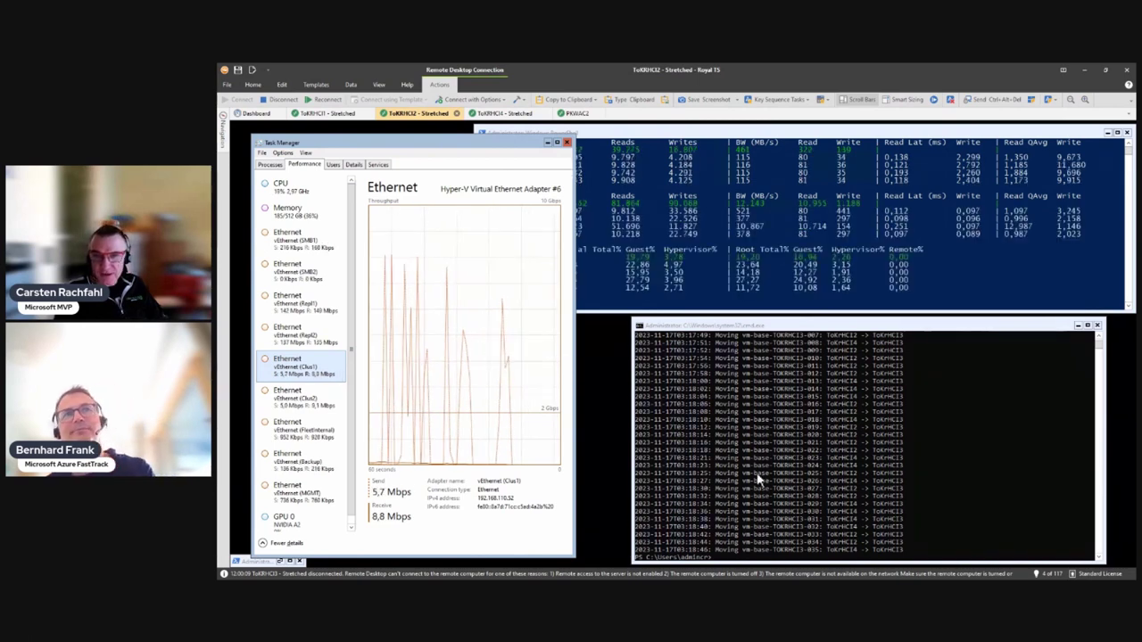
Step: Return to Failover Cluster Manager on PKWAC2 and examine the owner nodes of the virtual machine roles
left_click(574, 113)
scroll(665, 299, "down", 3)
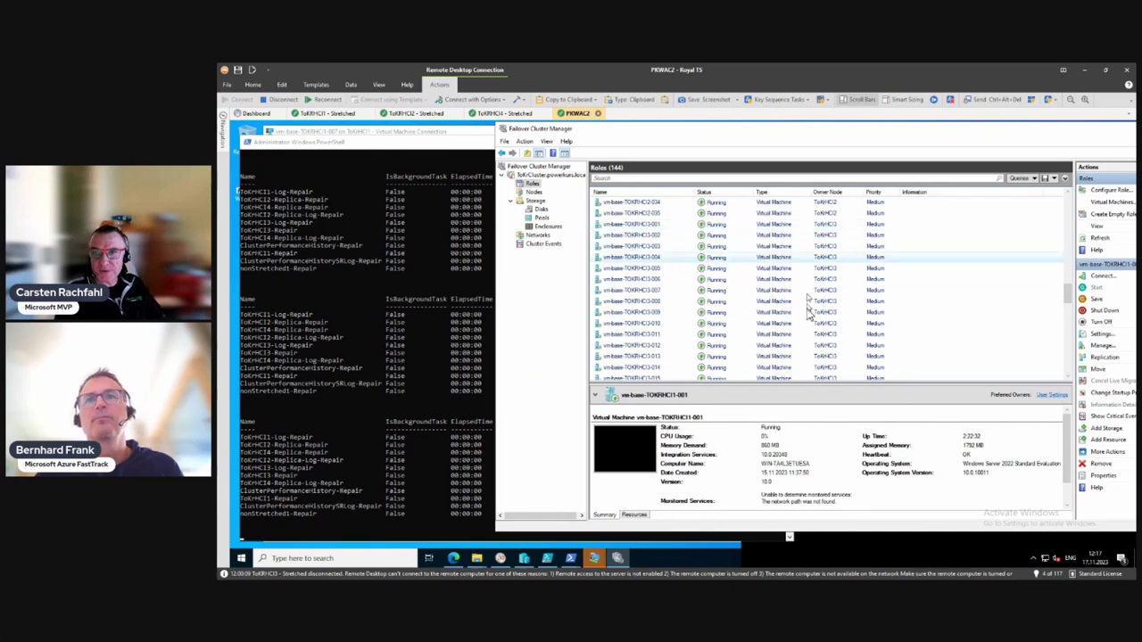
scroll(814, 344, "down", 5)
scroll(814, 343, "down", 6)
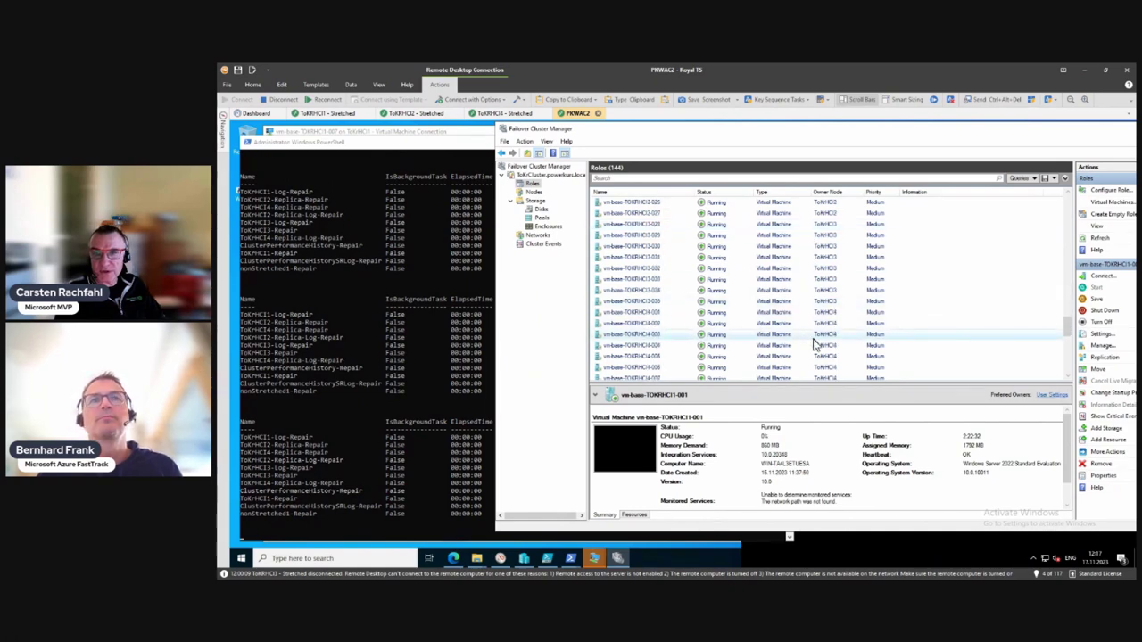
scroll(790, 350, "up", 8)
scroll(719, 318, "up", 2)
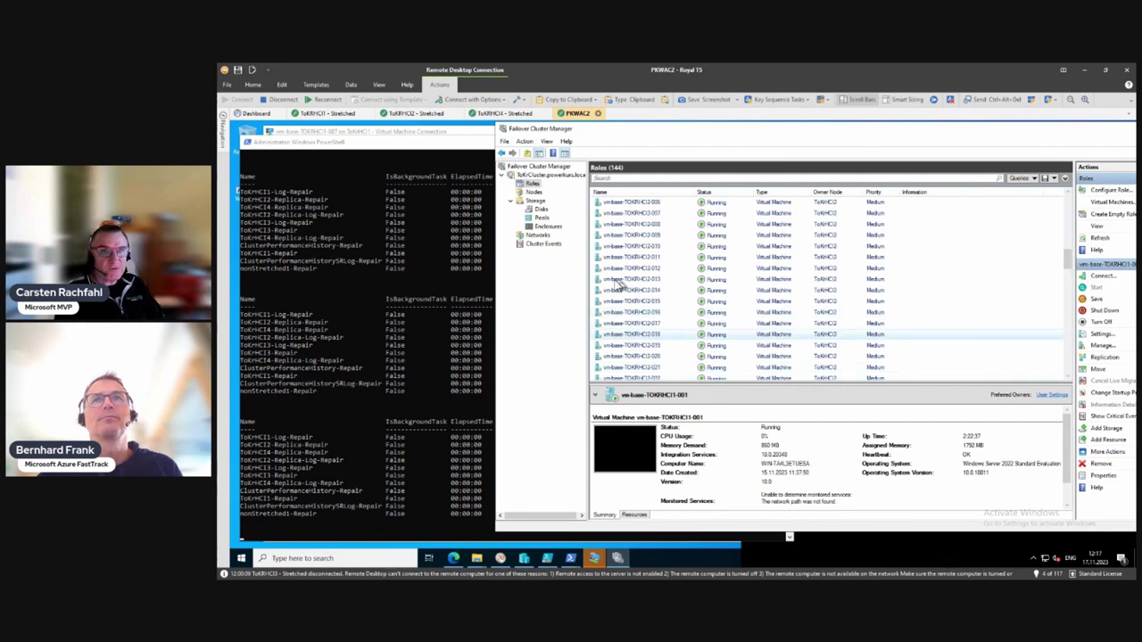
Step: Stop the storage job monitoring loop in PowerShell and set the cluster's ResiliencyDefaultPeriod to 20
left_click(353, 312)
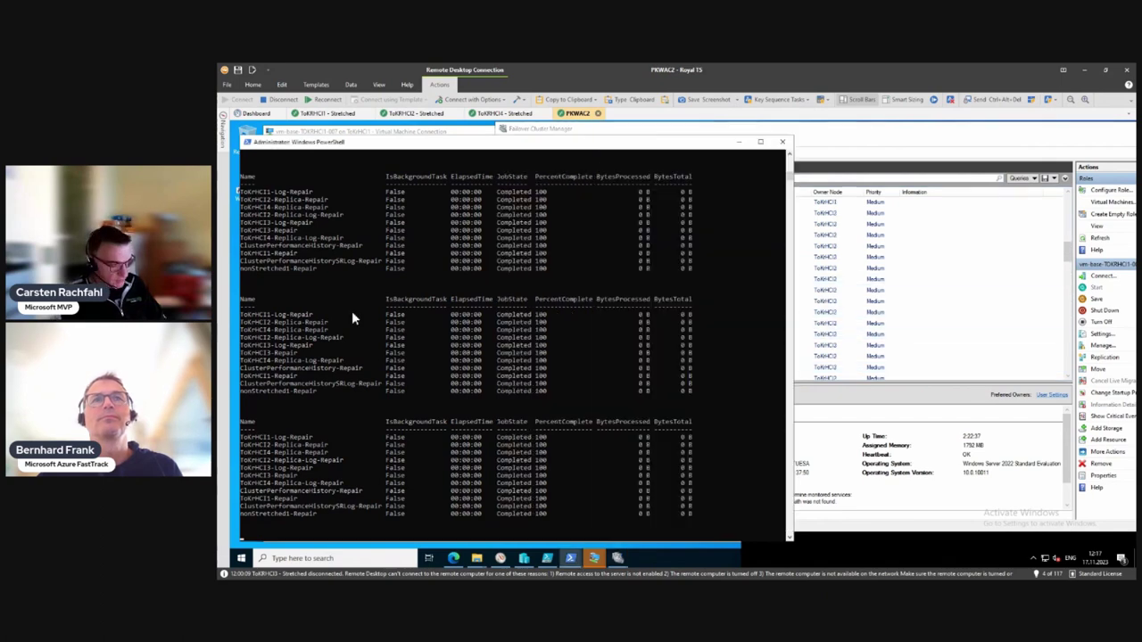
key("ctrl+c")
type("(get-cluster).ResiliencyDefaultPeriod")
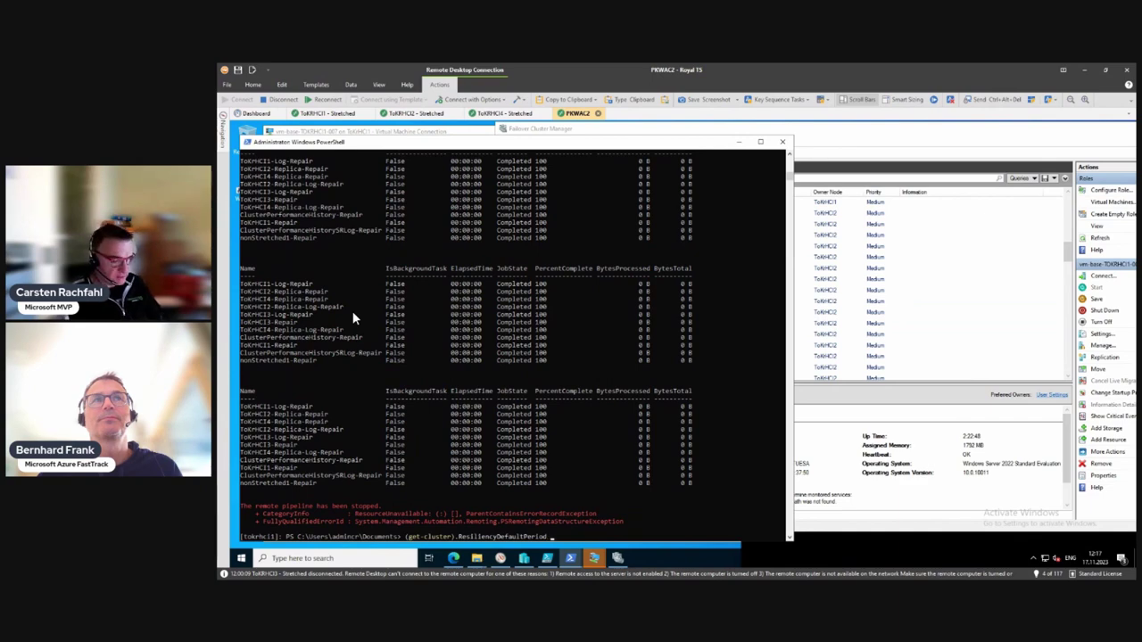
type("=20")
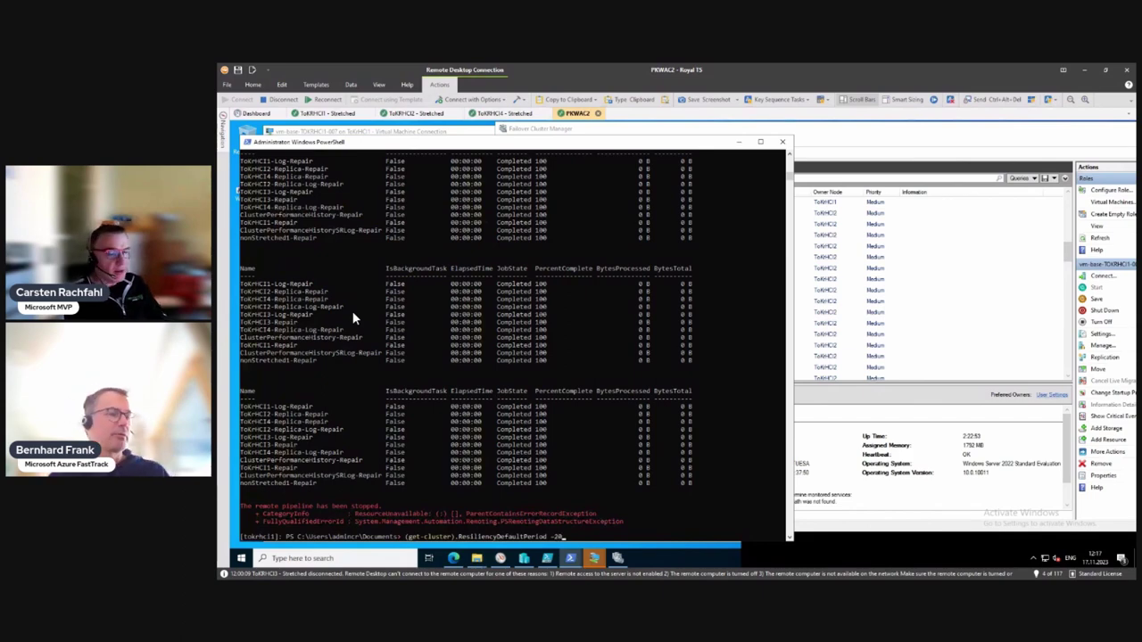
key("Return")
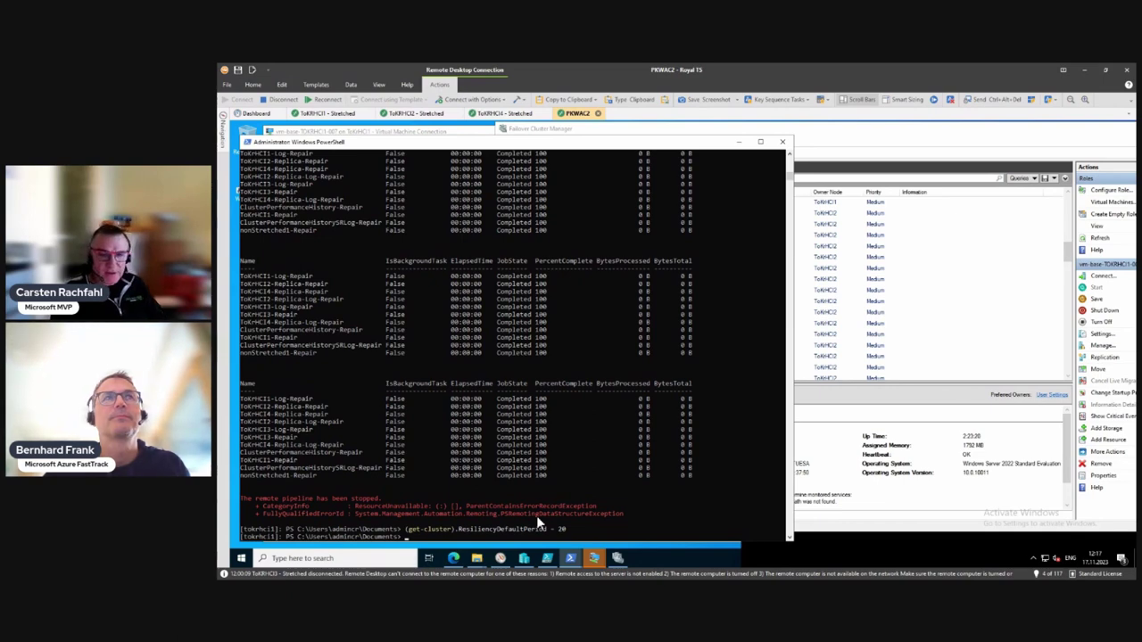
Step: Output all cluster properties with "get-cluster | ft *", and rerun the command with list formatting (fl)
type("get")
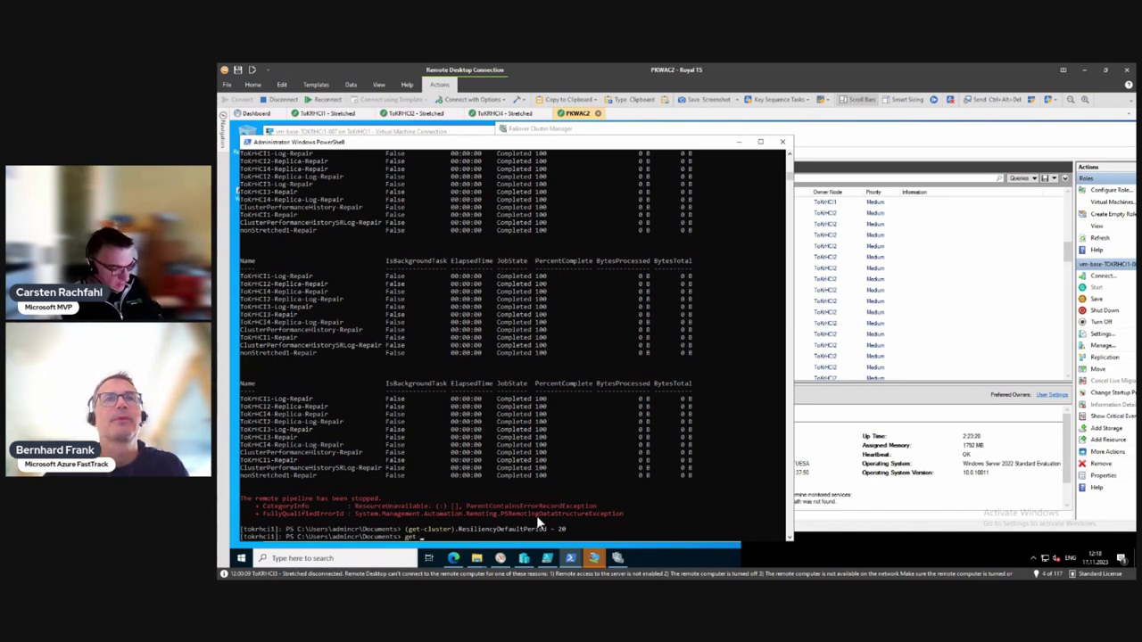
type("-cluster")
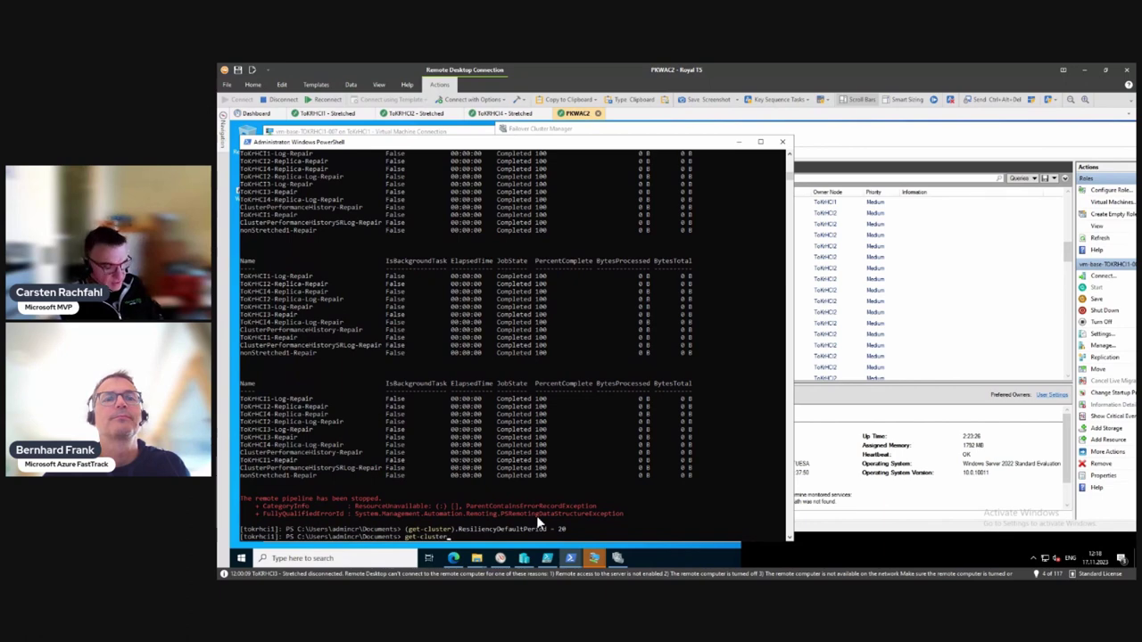
type(" | f")
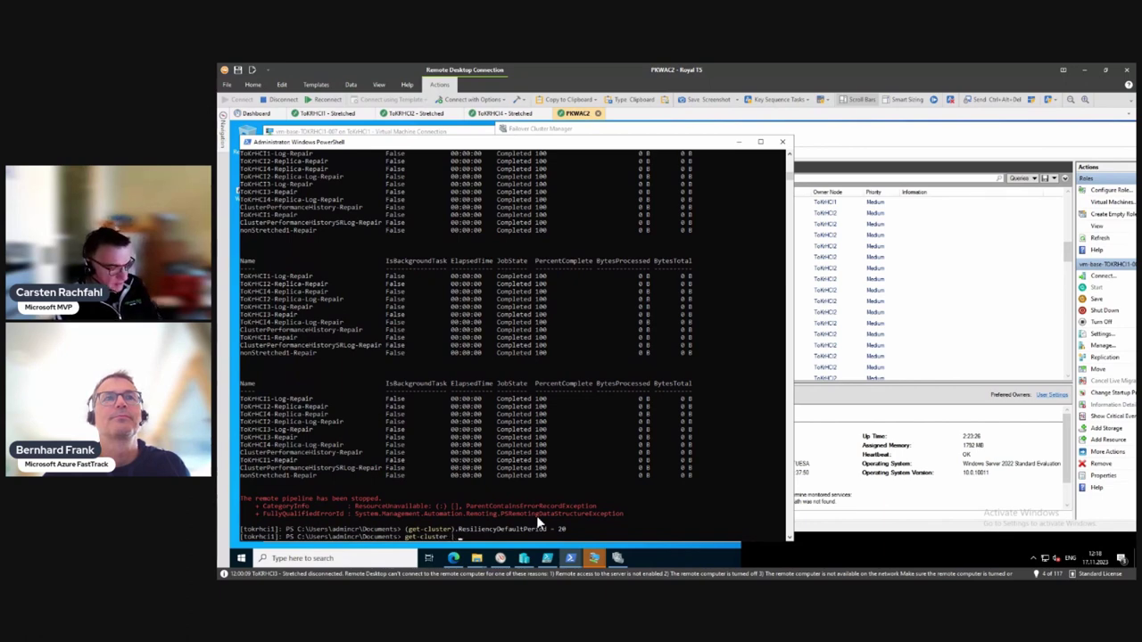
type("tl")
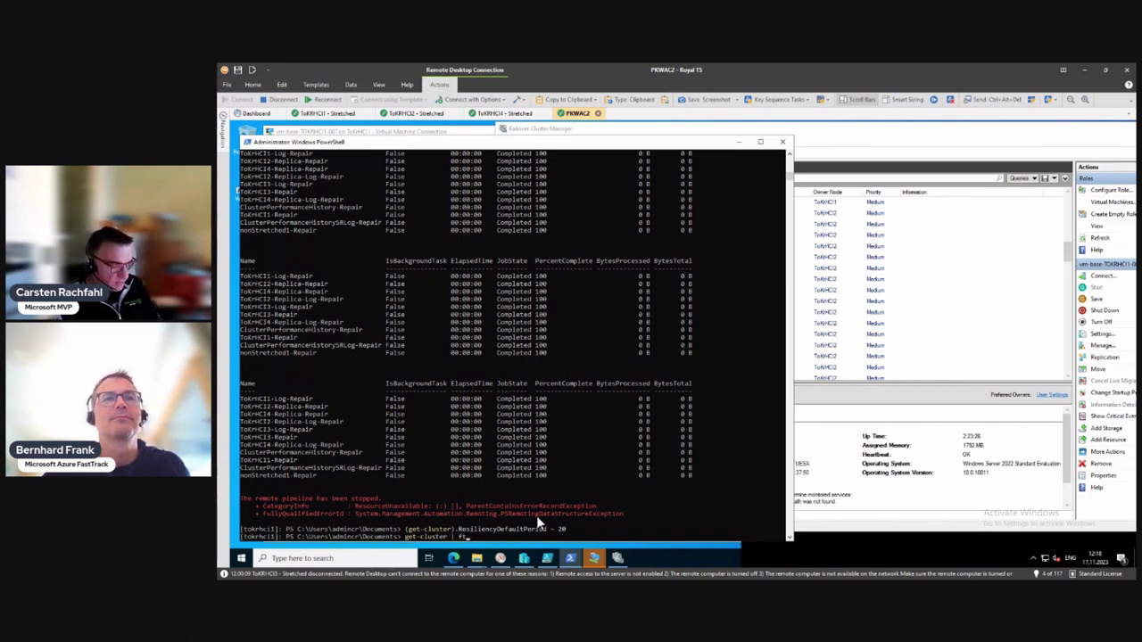
type(" *")
key("Return")
key("Up")
key("Left")
key("Left")
key("Left")
key("BackSpace")
key("Return")
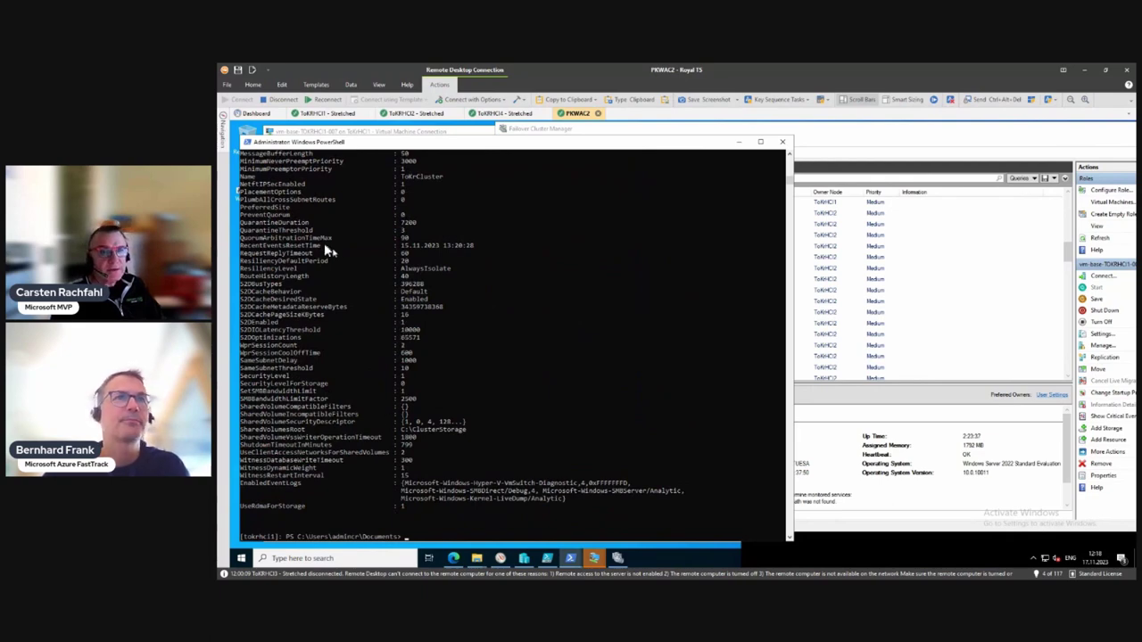
Step: Highlight the QuarantineThreshold and QuarantineDuration lines in the cluster property output
left_click_drag(241, 230, 412, 237)
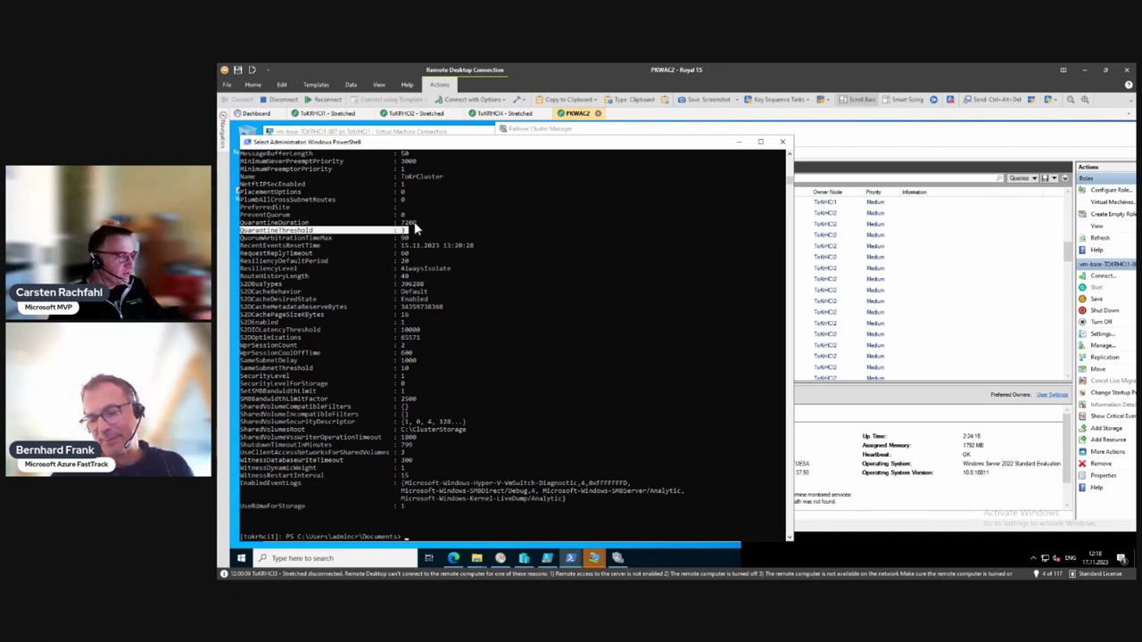
left_click(414, 223)
left_click_drag(414, 223, 241, 228)
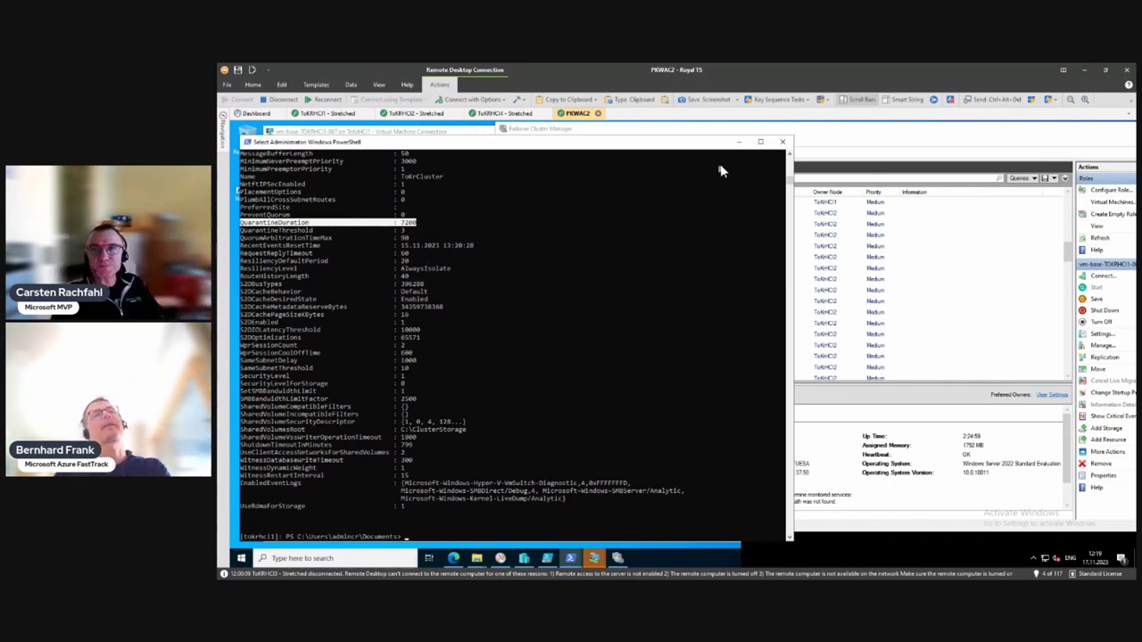
Step: Open the cluster's node list in Failover Cluster Manager, and check the node states in PowerShell with "get-clusternode"
left_click(854, 132)
left_click(533, 192)
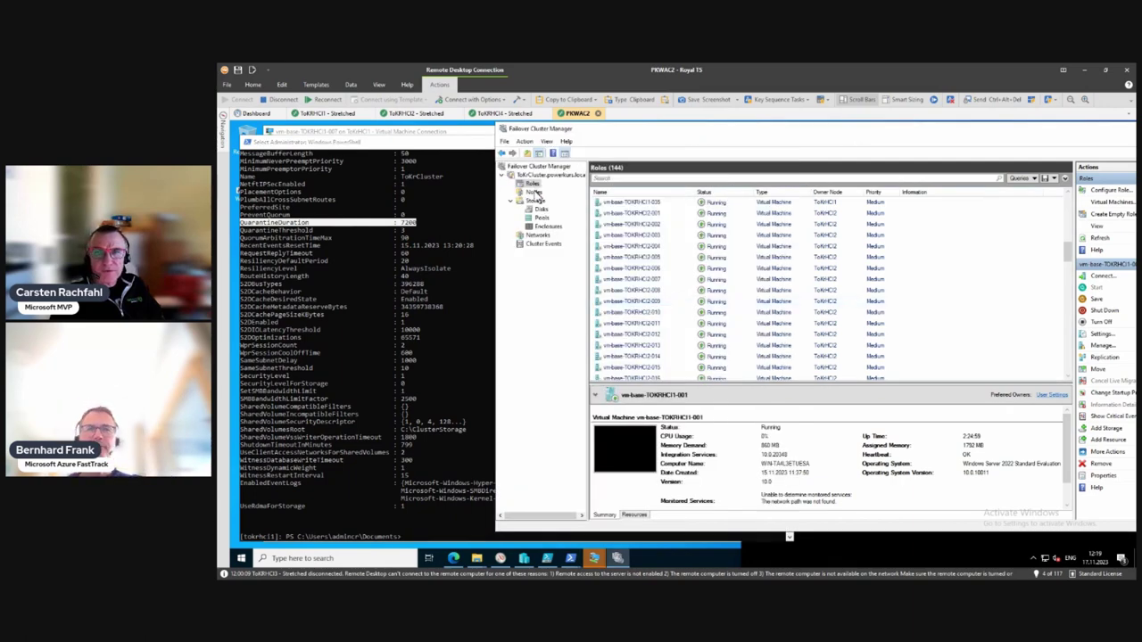
left_click(334, 285)
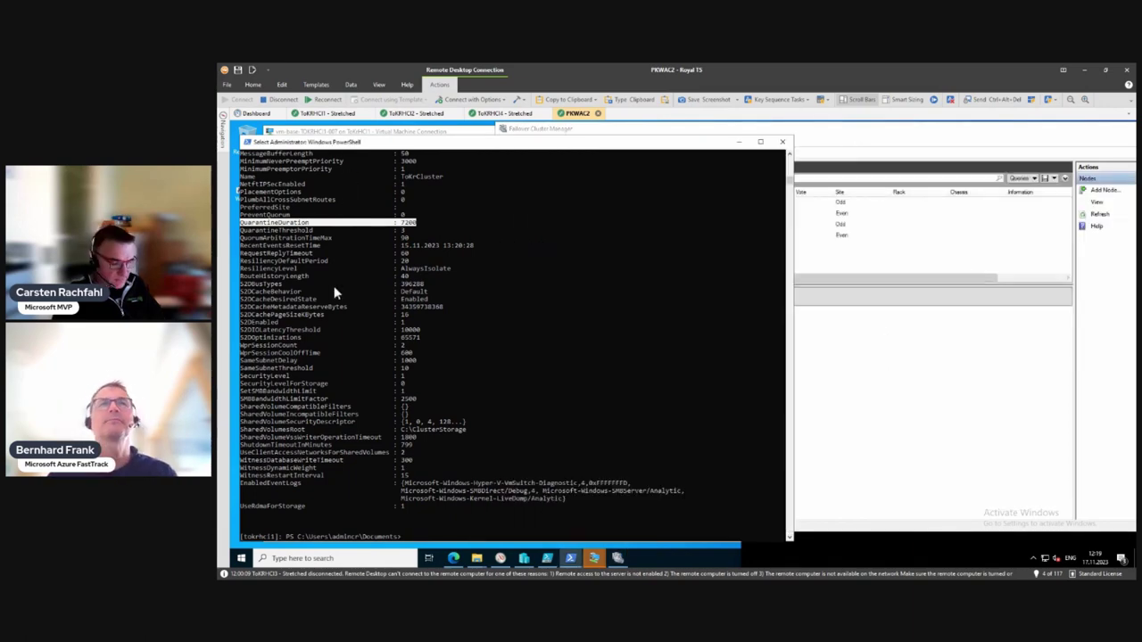
type("get-clusternode")
key("Return")
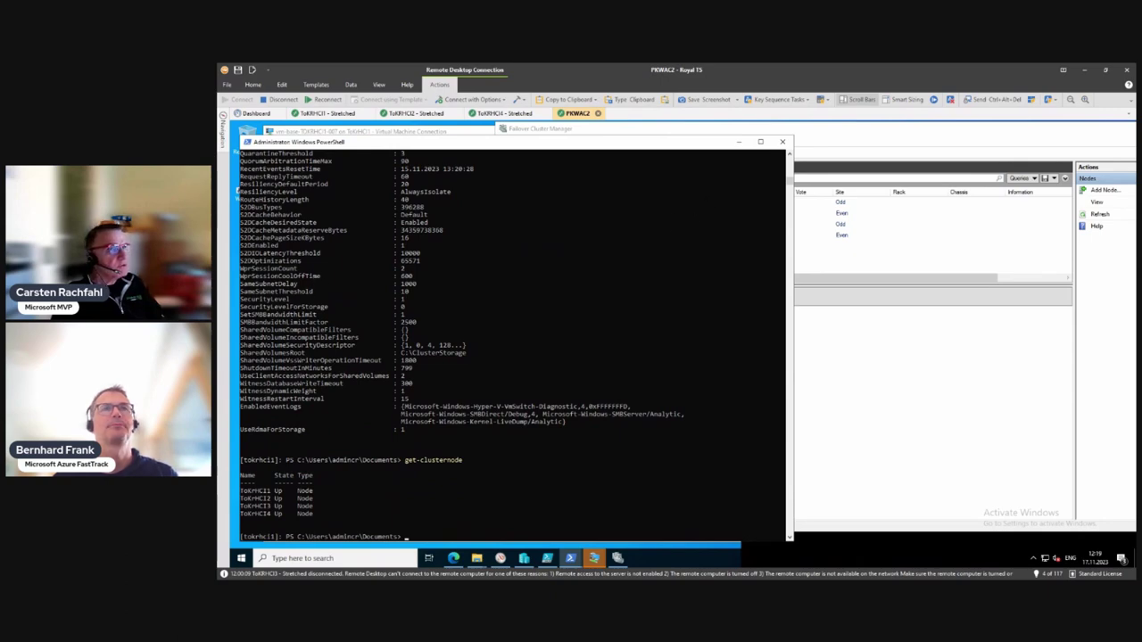
Step: Bring the ToKrHCI3 and ToKrHCI1 remote KVM windows onto the shared screen and arrange them side by side
left_click_drag(107, 214, 726, 119)
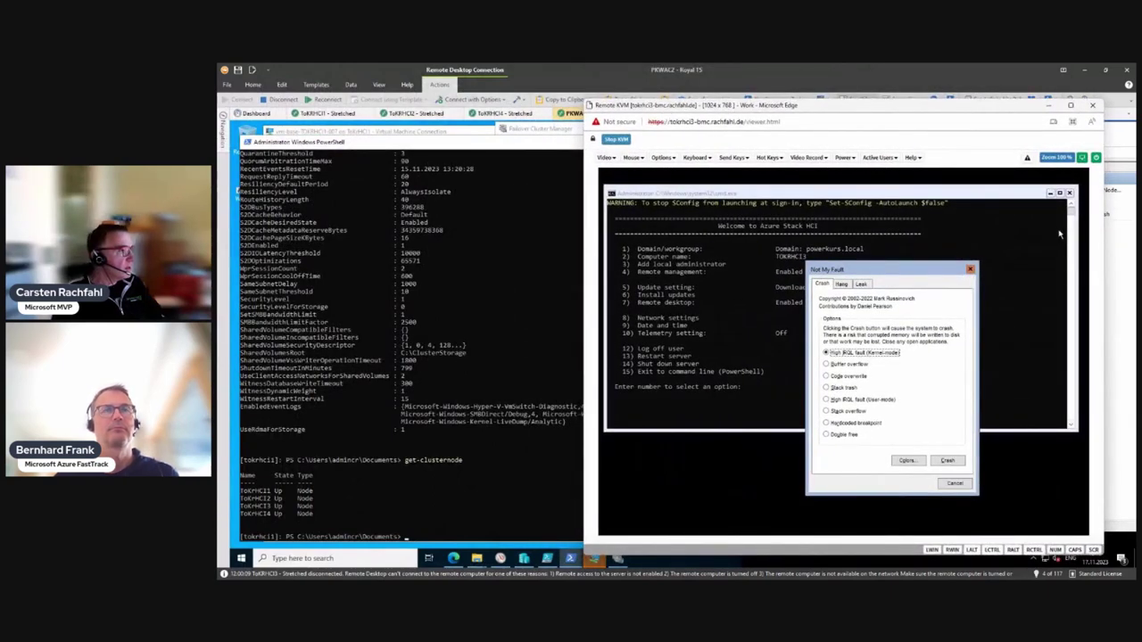
left_click_drag(134, 156, 525, 126)
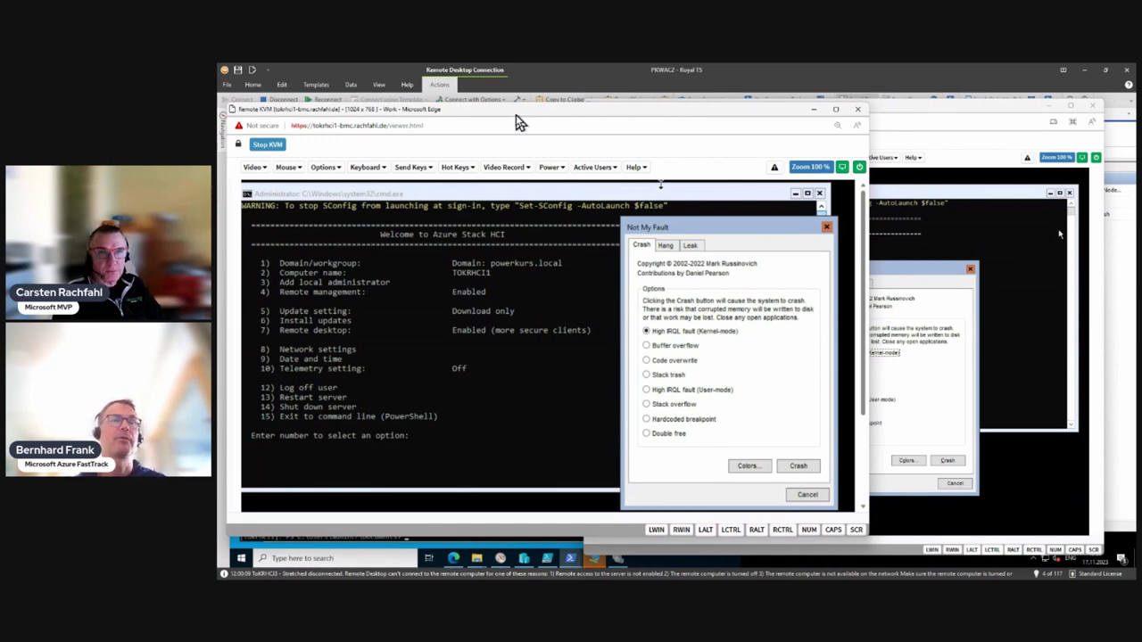
left_click_drag(515, 116, 527, 178)
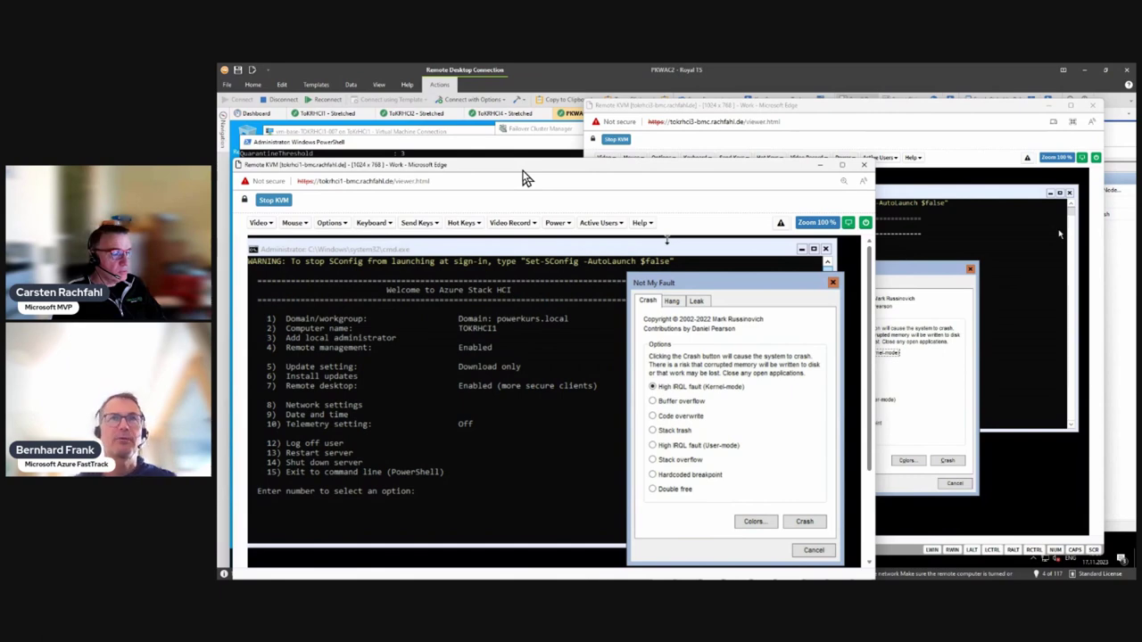
Step: Switch to Failover Cluster Manager, find vm-base-TOKRHCI2-004 among the cluster roles, and open its virtual machine console
left_click(523, 133)
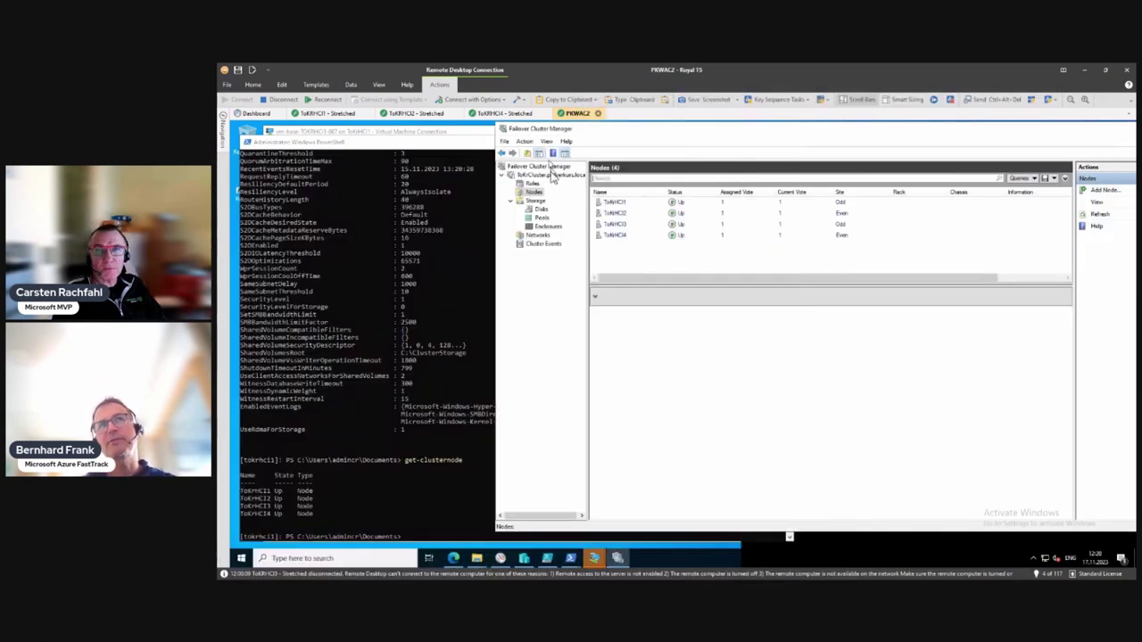
left_click(532, 183)
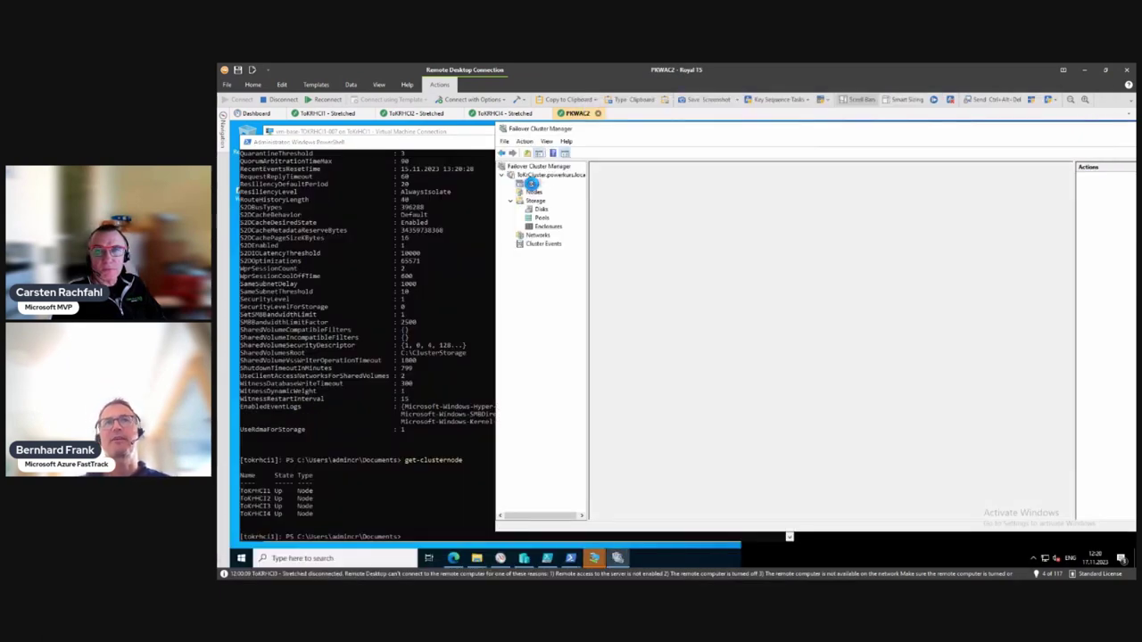
scroll(647, 258, "up", 1)
left_click(645, 282)
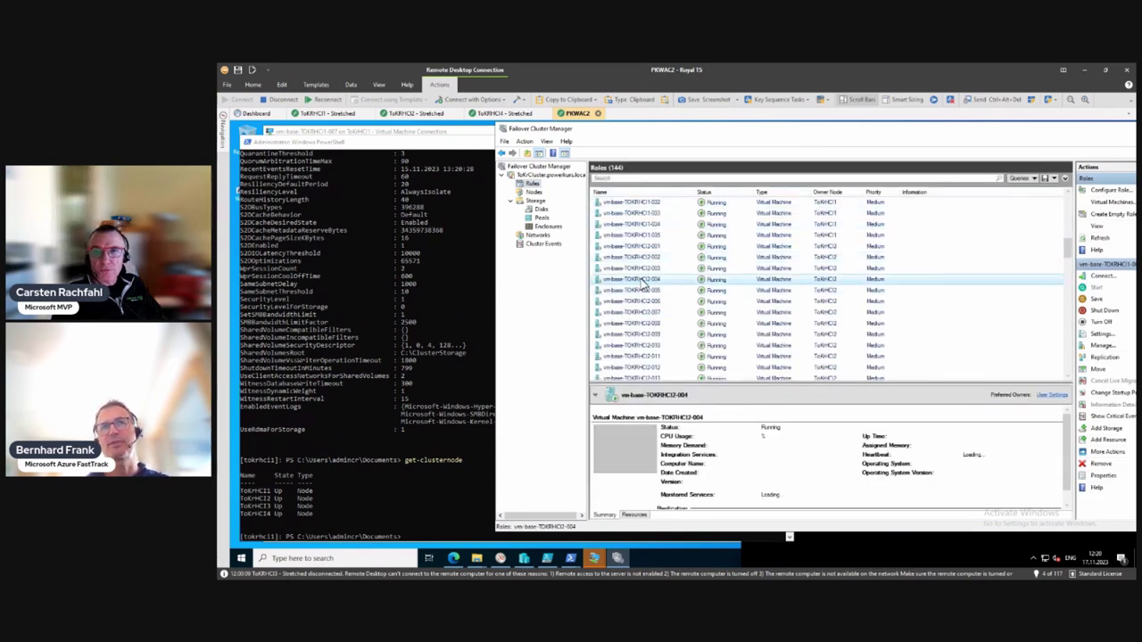
left_click(620, 451)
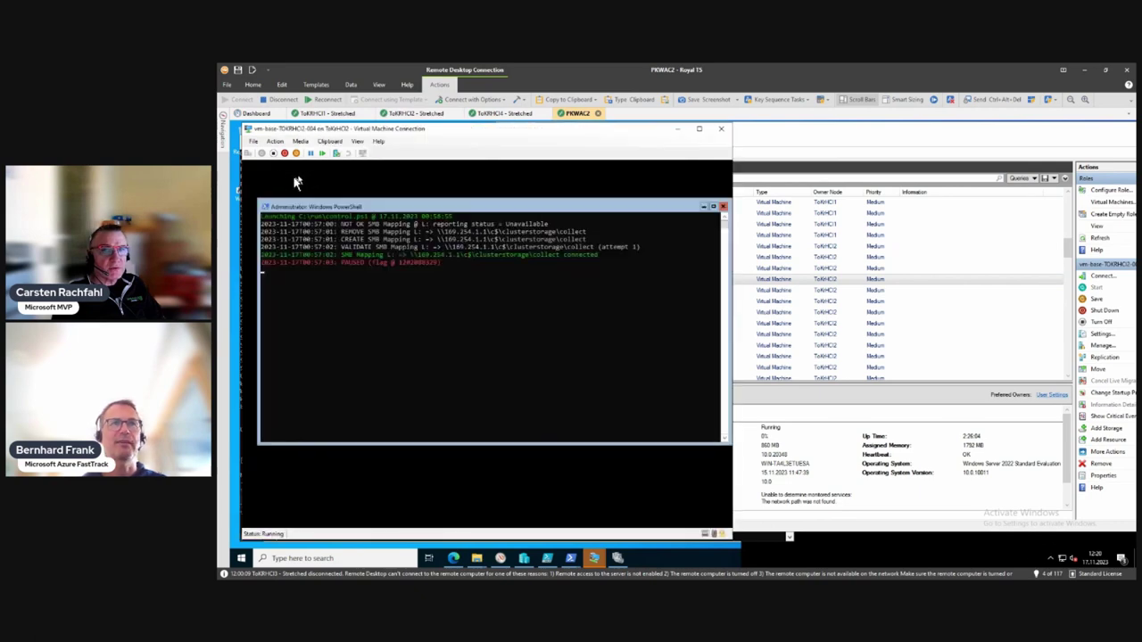
Step: Open Task Manager inside the vm-base-TOKRHCI2-004 guest from its security options screen
left_click(249, 153)
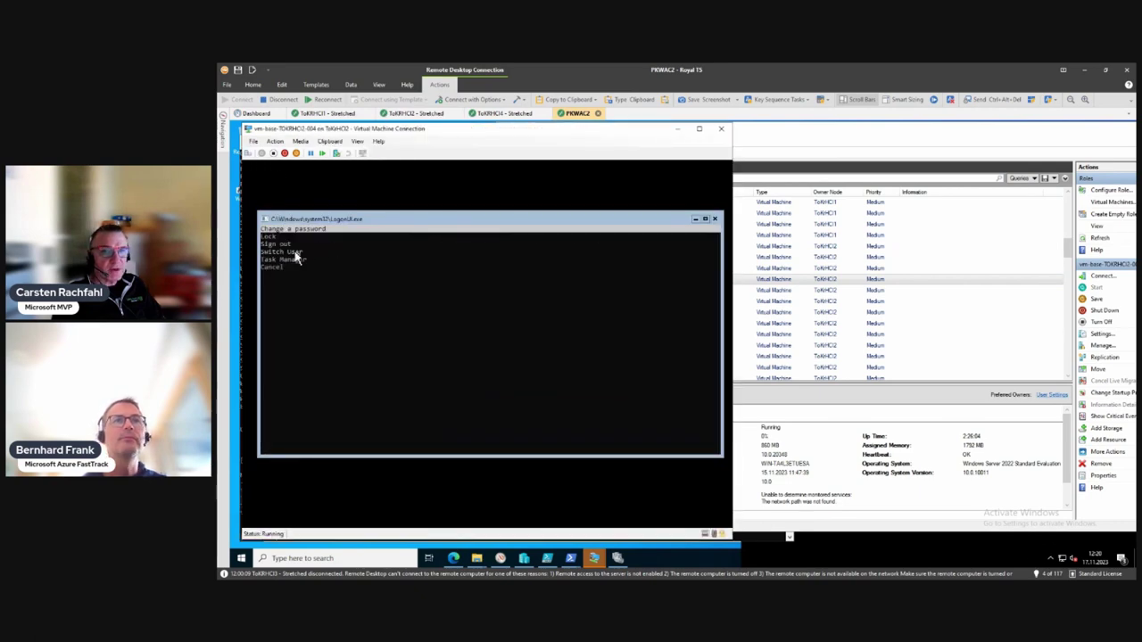
key("Down")
key("Down")
key("Down")
key("Down")
key("Return")
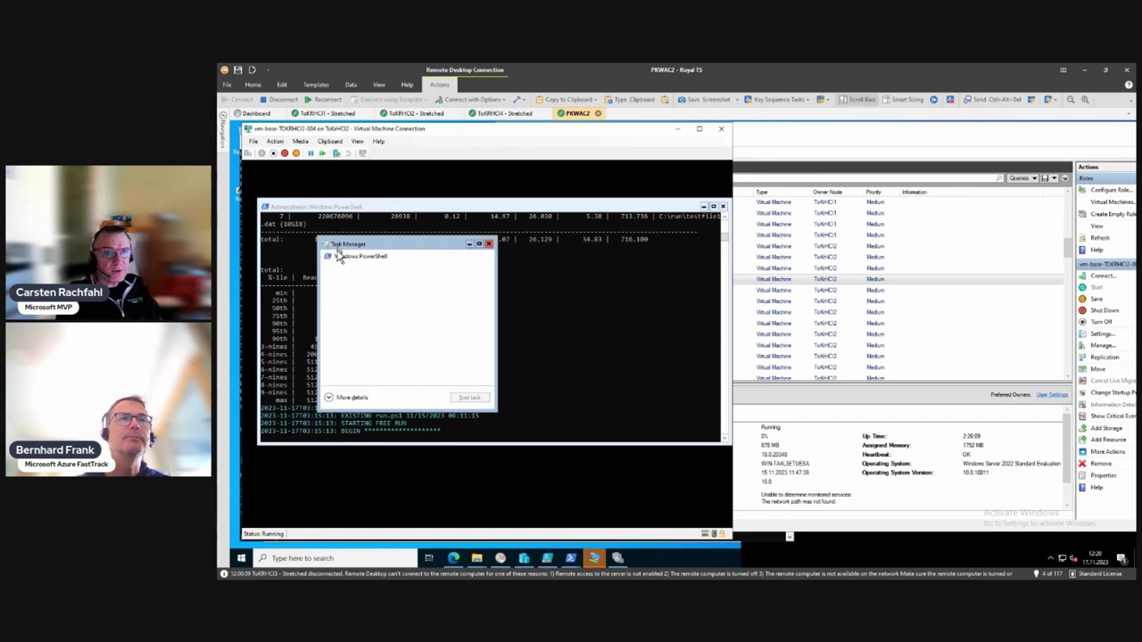
Step: Expand Task Manager to its detailed performance view and start a new "powershell" task from it
left_click(348, 398)
left_click(368, 267)
left_click(327, 255)
left_click(340, 266)
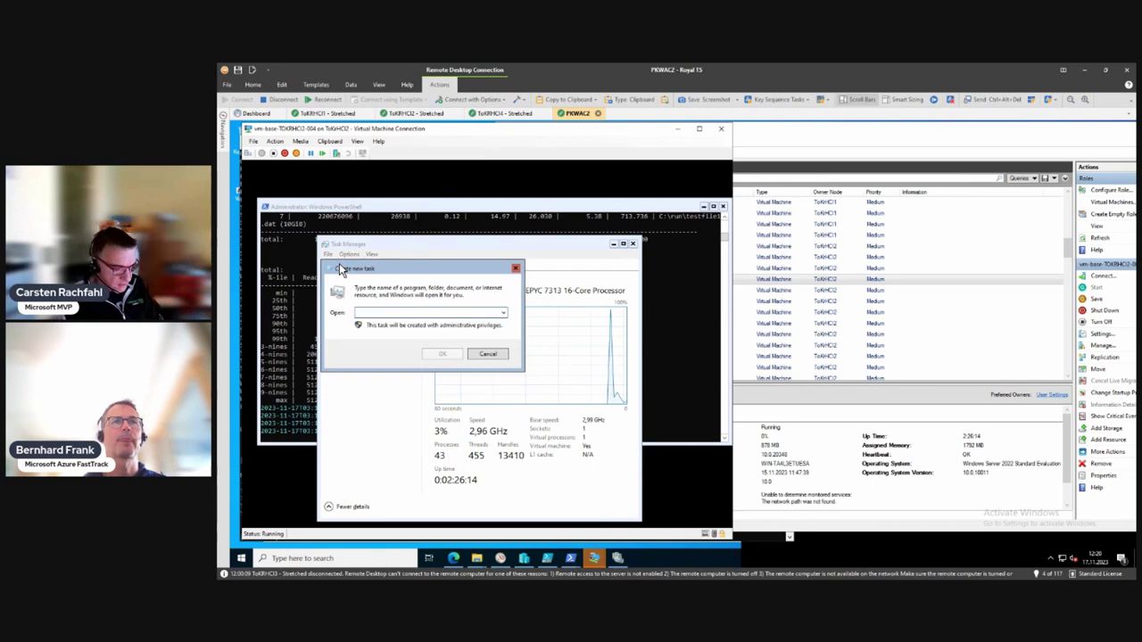
type("powershell")
key("Return")
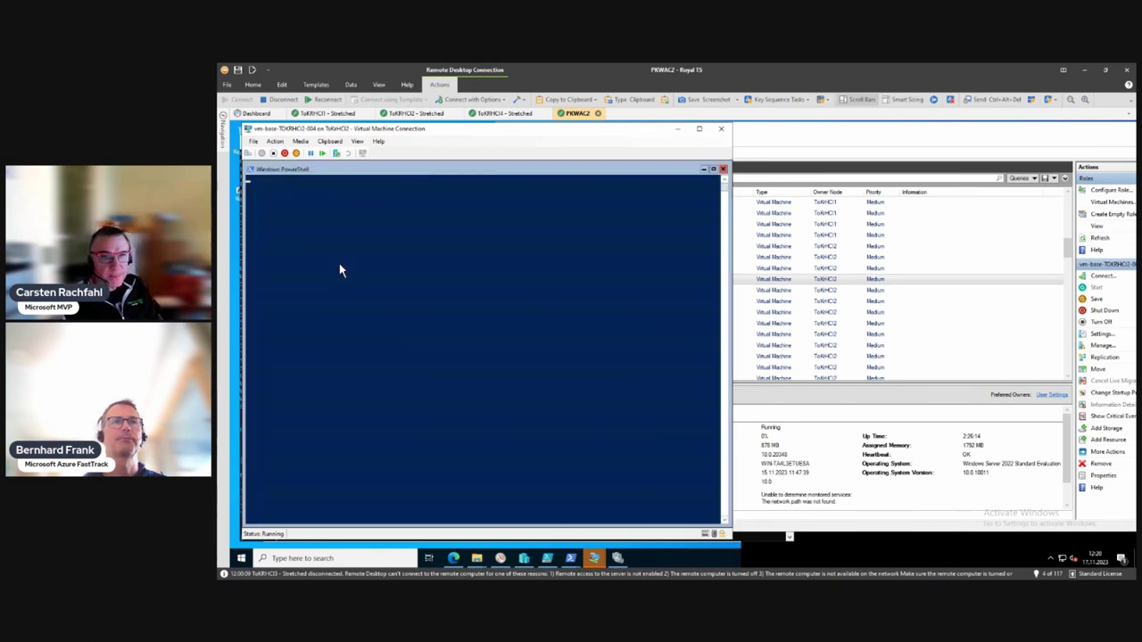
Step: Enable the guest's disk performance counters with "diskperf -Y" in PowerShell, and close Task Manager
type("disk")
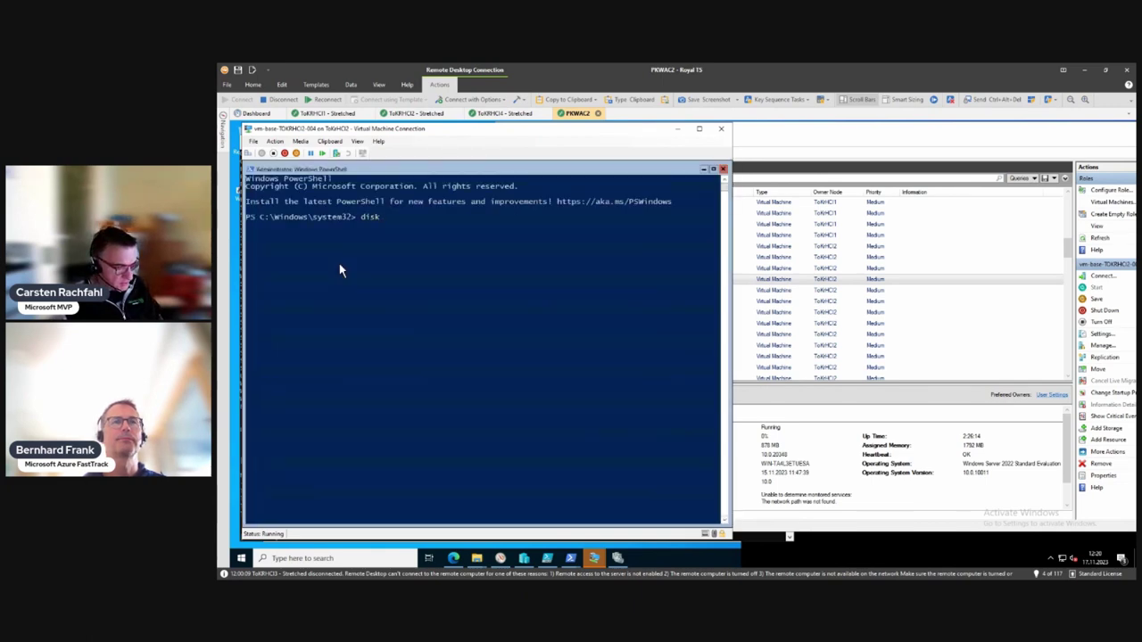
type("perf ")
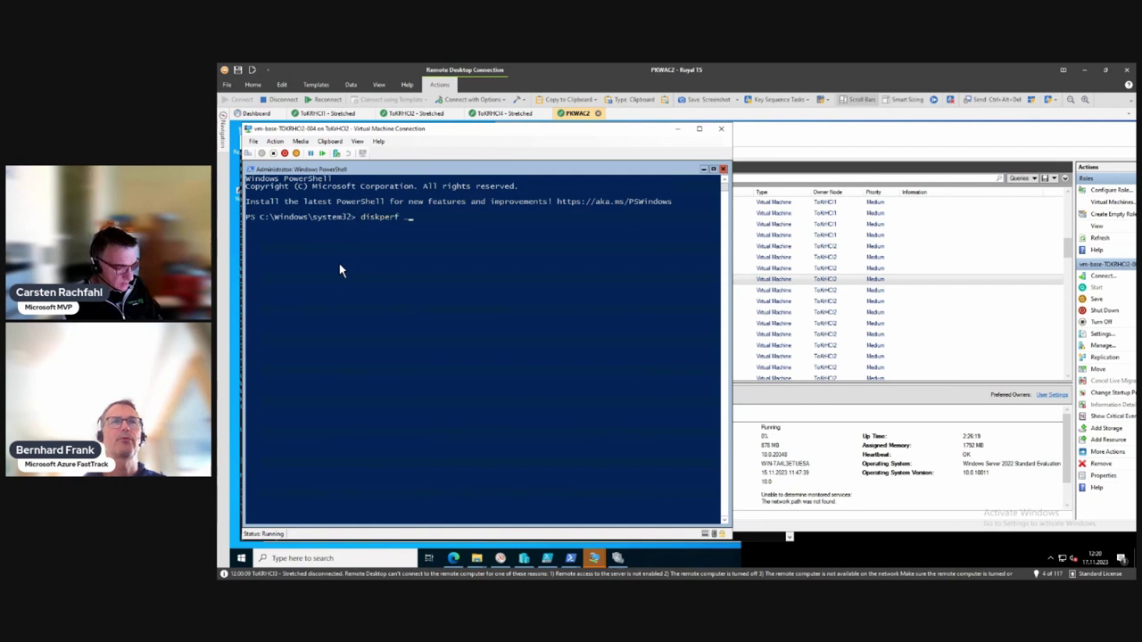
type("-Y")
key("Return")
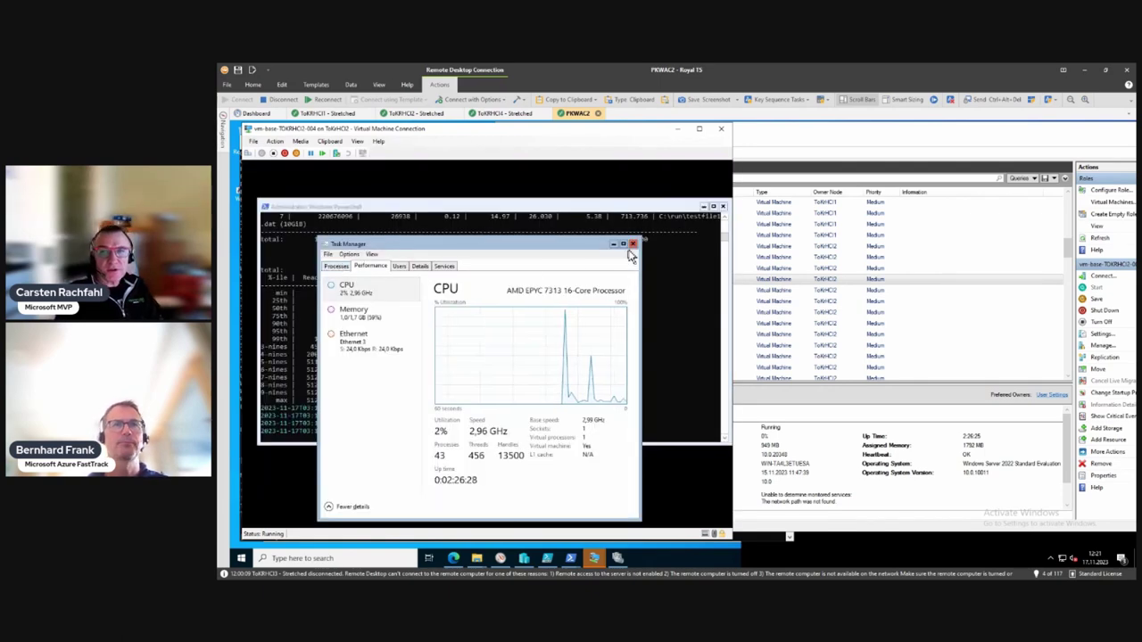
left_click(632, 245)
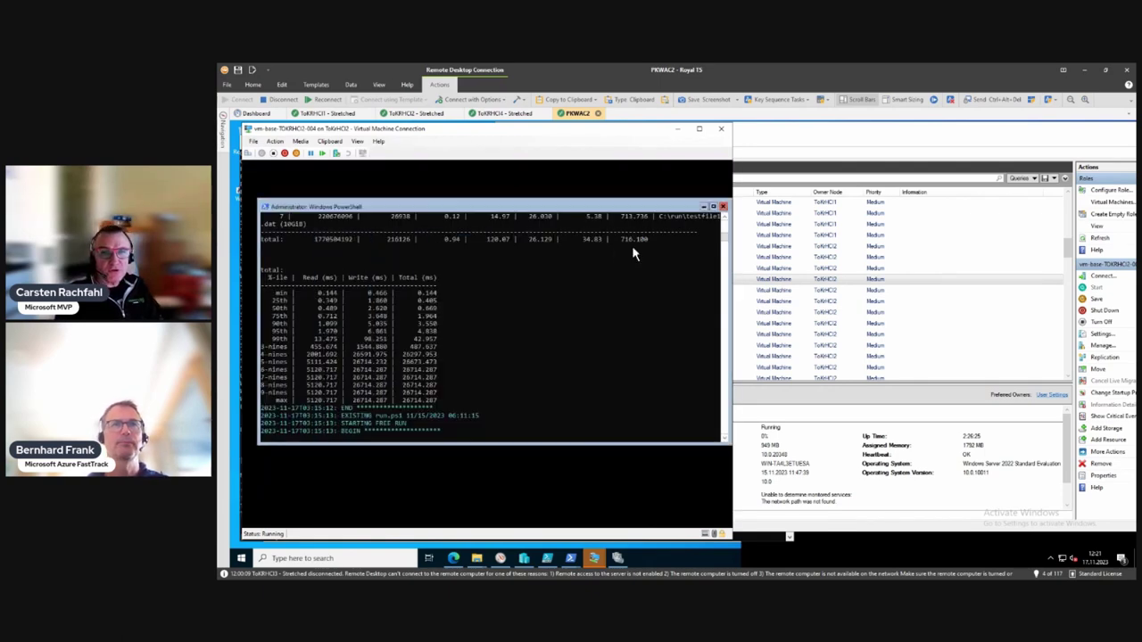
Step: Reopen Task Manager in the guest and display the performance graphs for Disk 0 (C:)
left_click(248, 153)
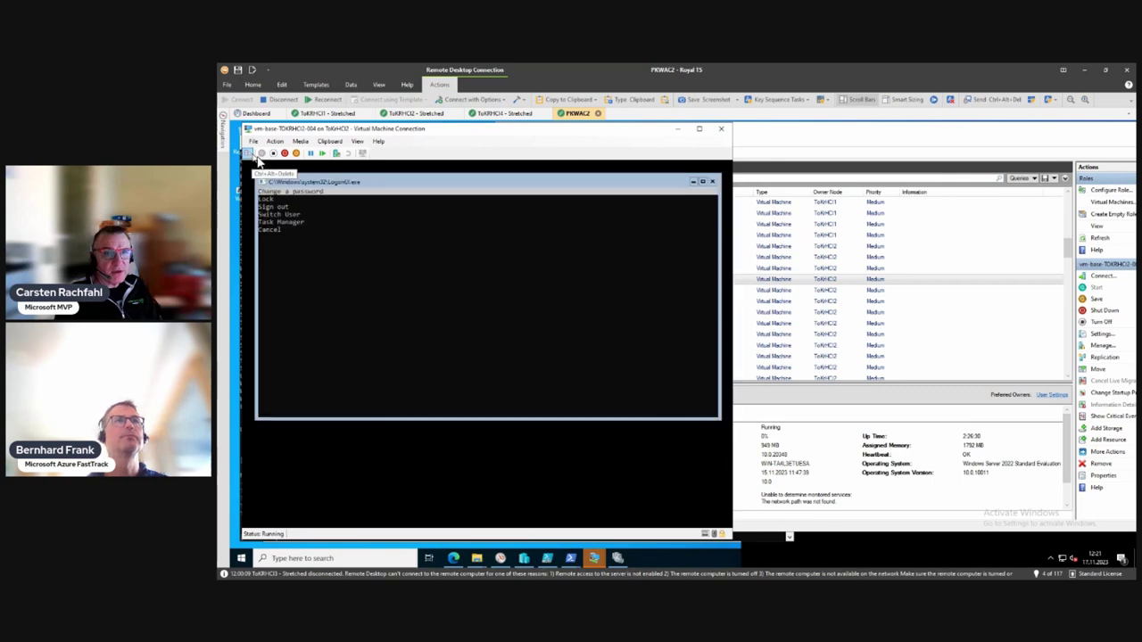
left_click(338, 206)
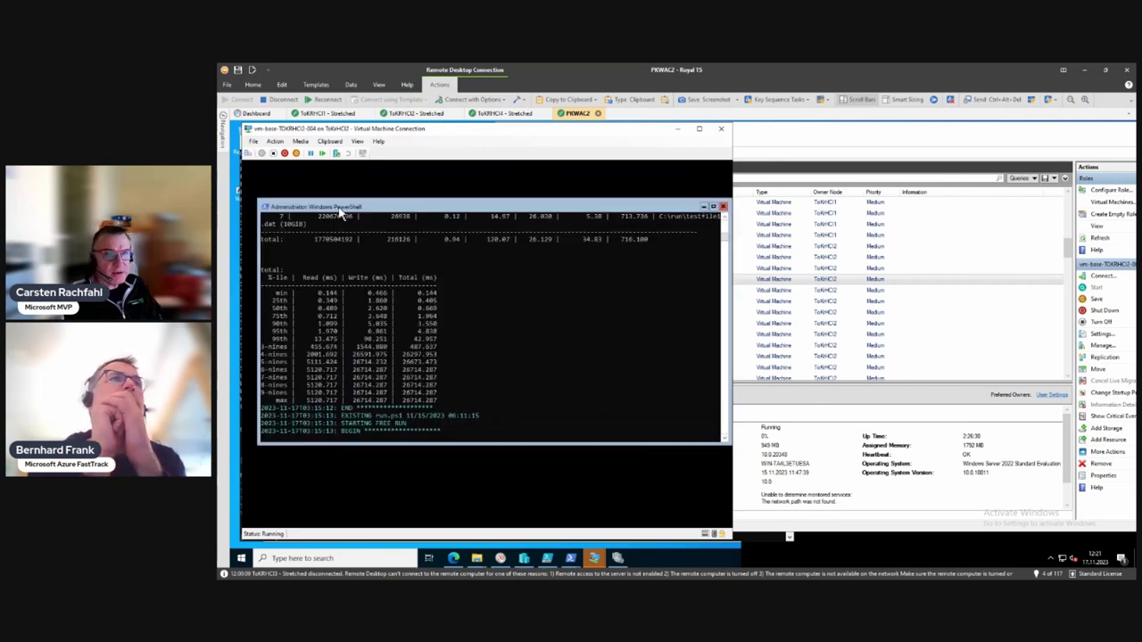
left_click(370, 266)
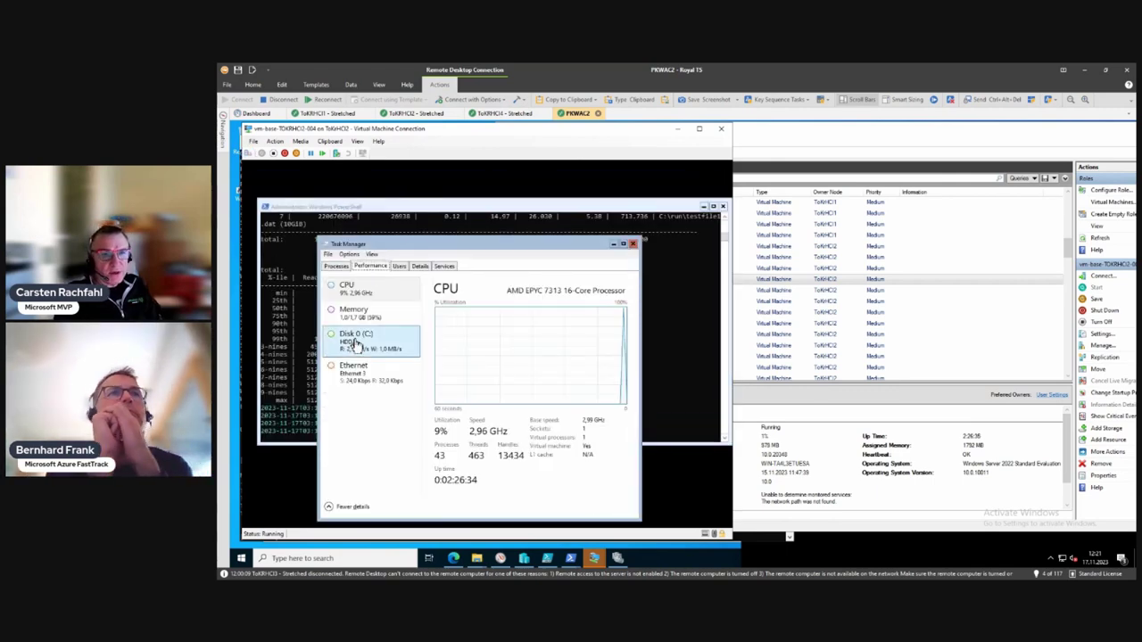
left_click(355, 342)
Step: Rearrange the guest's Task Manager and PowerShell windows and the VM console so the disk graphs stay in view
left_click_drag(450, 249, 530, 249)
left_click_drag(432, 212, 419, 184)
left_click(413, 436)
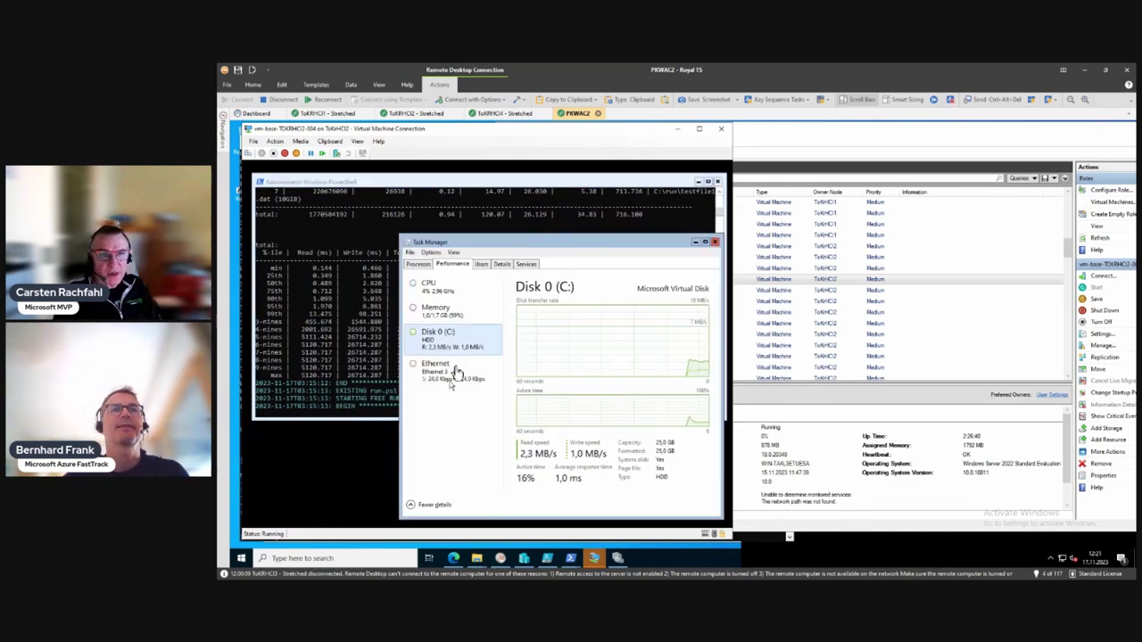
left_click_drag(477, 249, 320, 244)
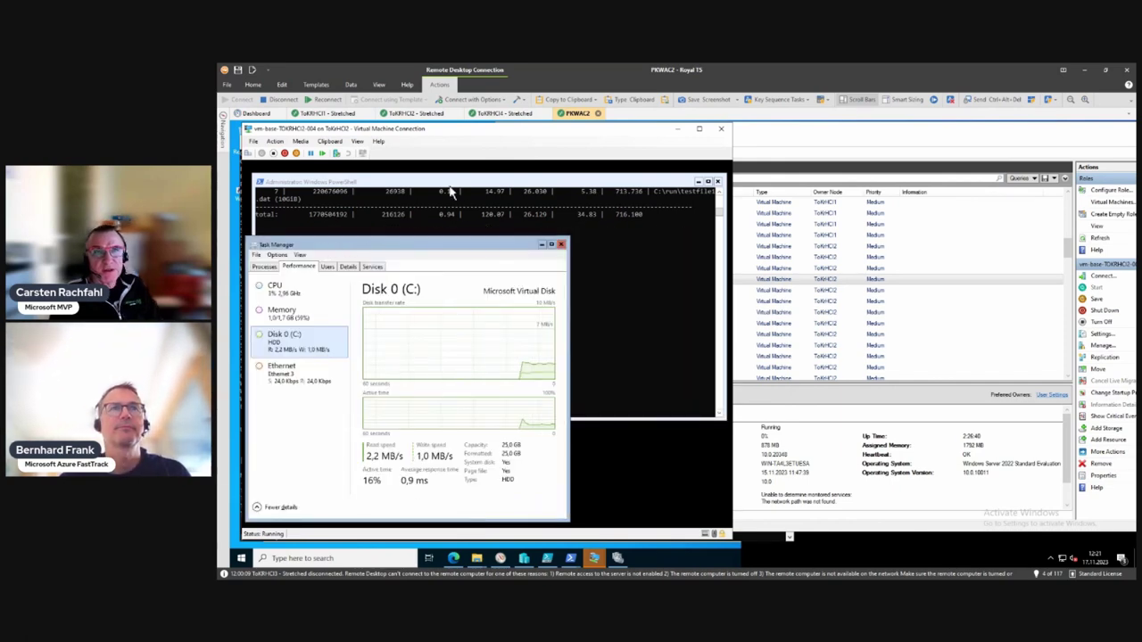
left_click_drag(439, 134, 425, 130)
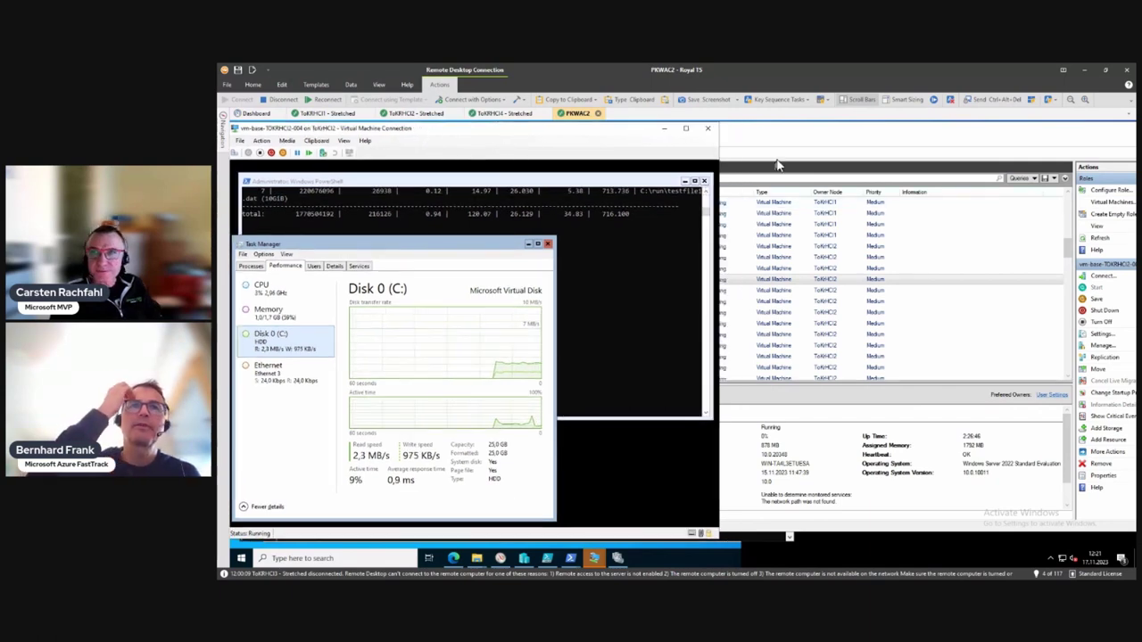
Step: Examine the status and owner node of the virtual machines in Failover Cluster Manager's roles list
left_click(799, 134)
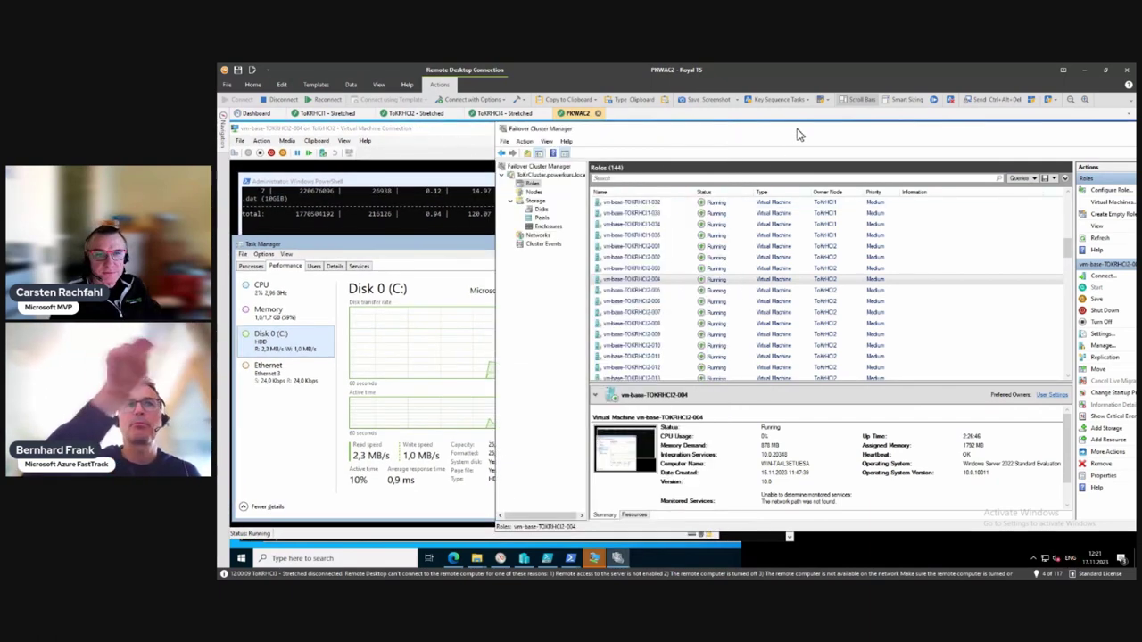
scroll(716, 310, "down", 6)
scroll(716, 309, "down", 4)
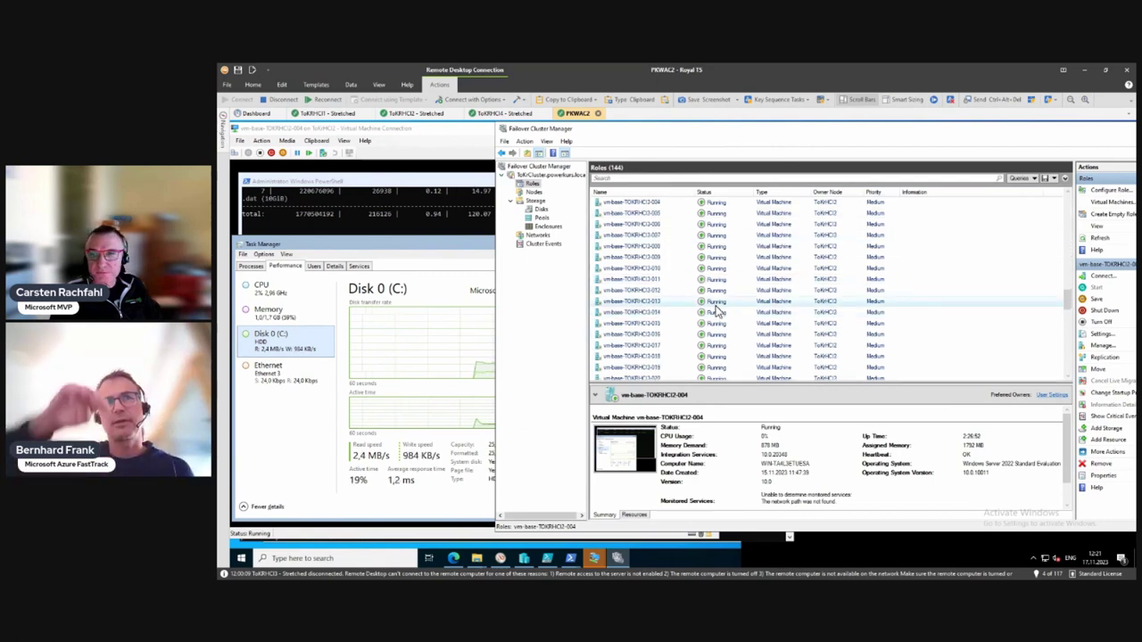
scroll(717, 310, "up", 3)
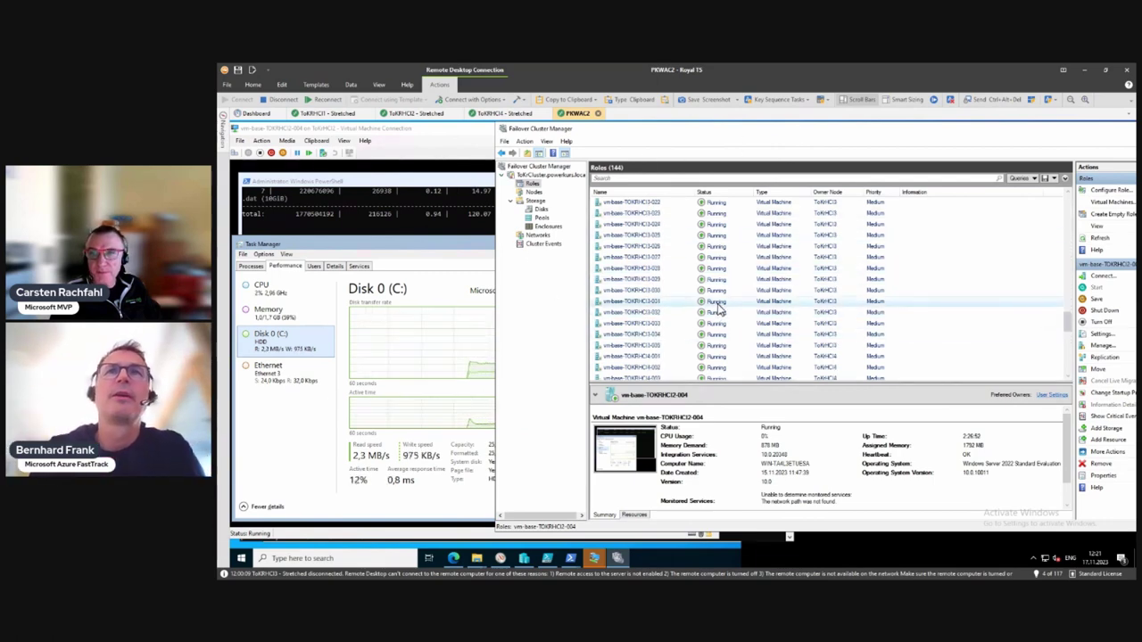
scroll(720, 309, "up", 3)
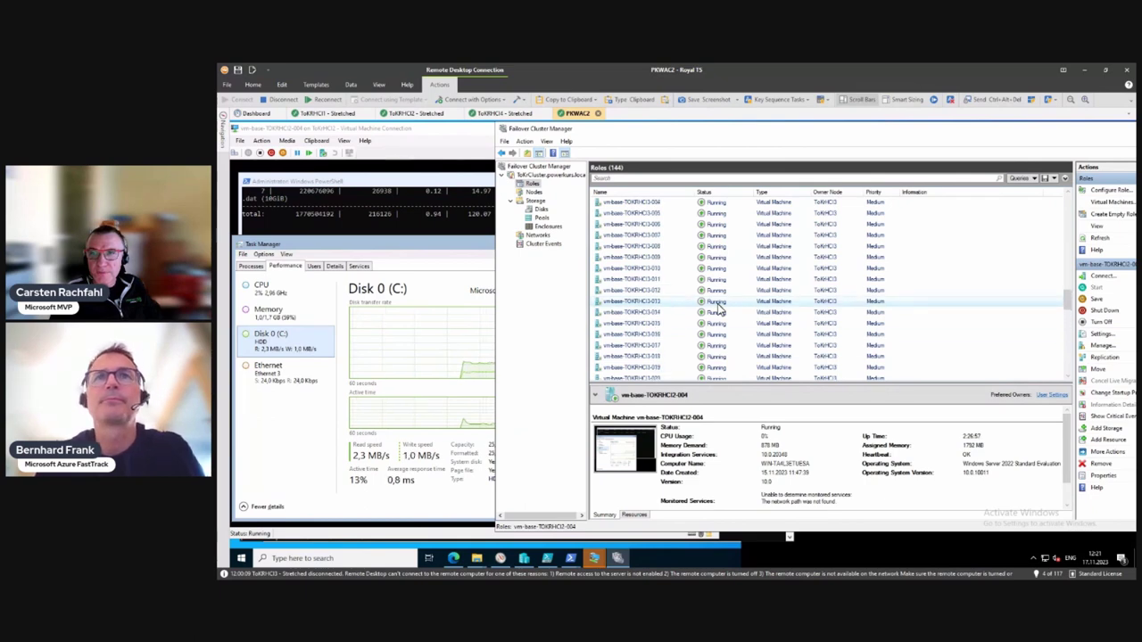
Step: Open the cluster's node list and display the roles hosted on ToKrHCI1
left_click(534, 191)
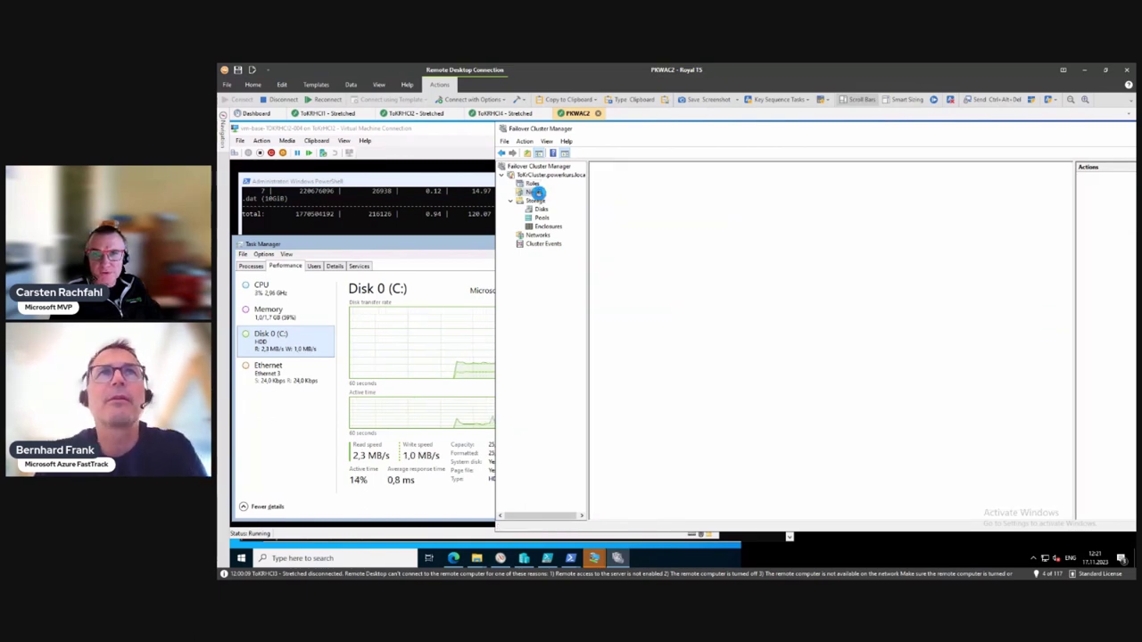
left_click(623, 204)
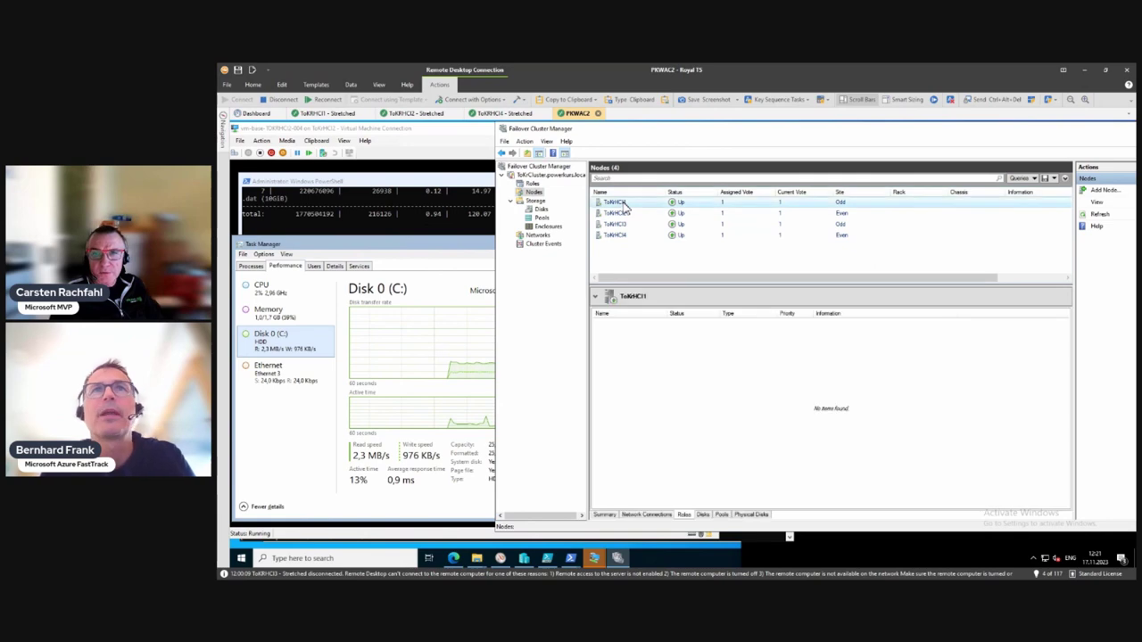
left_click(625, 205)
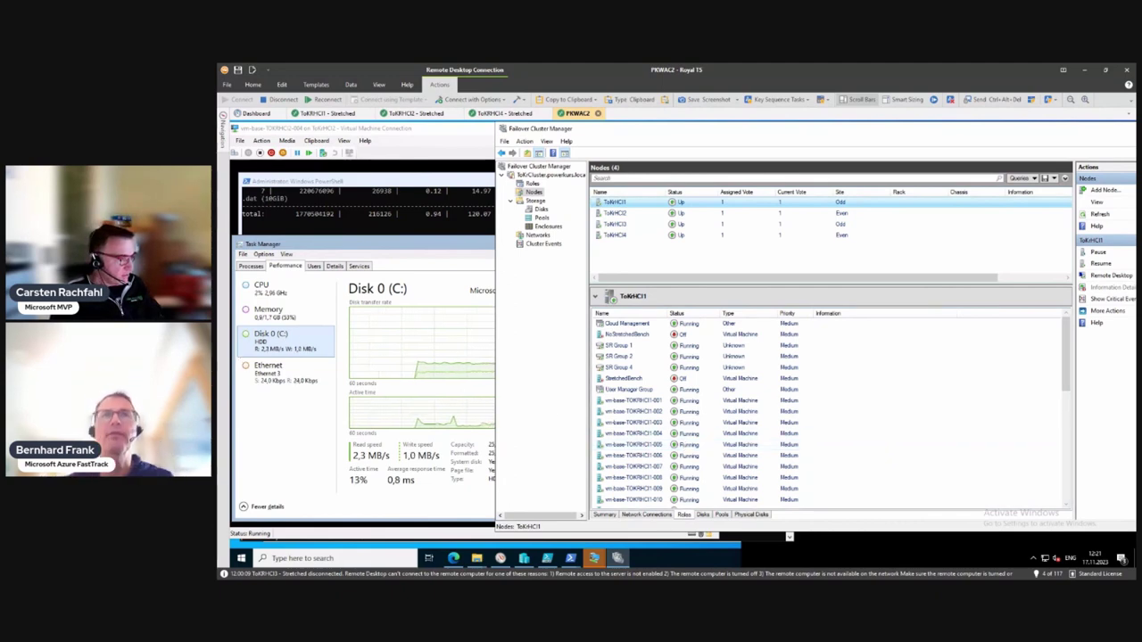
Step: Check the ToKrHCI3 KVM window and return to Failover Cluster Manager to show the ToKrCluster summary
key("alt+Tab")
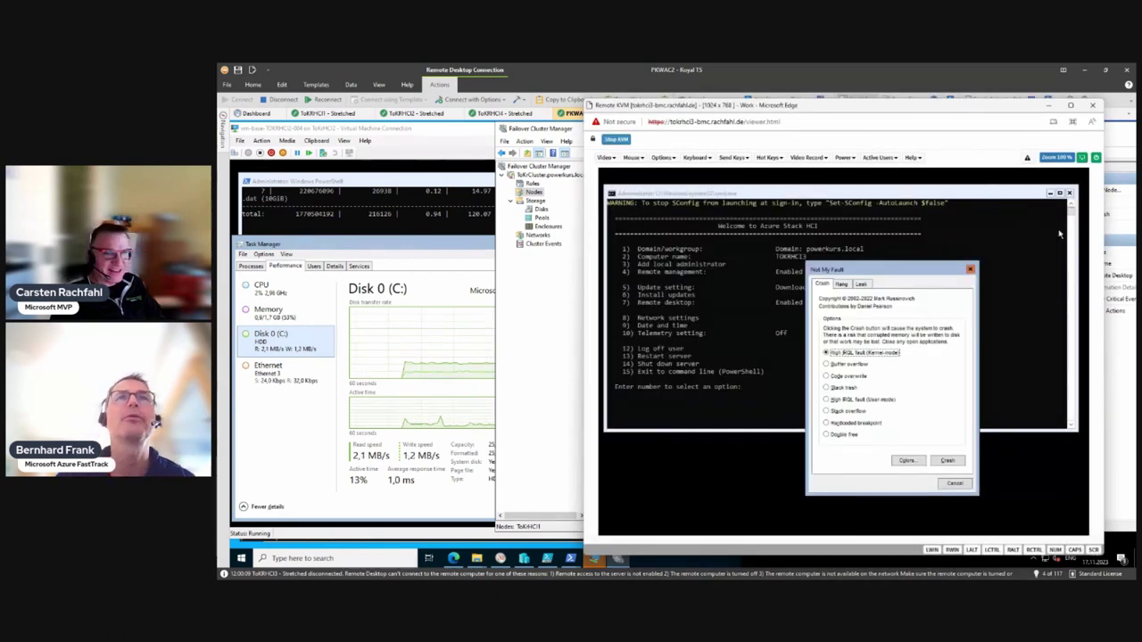
key("alt+Tab")
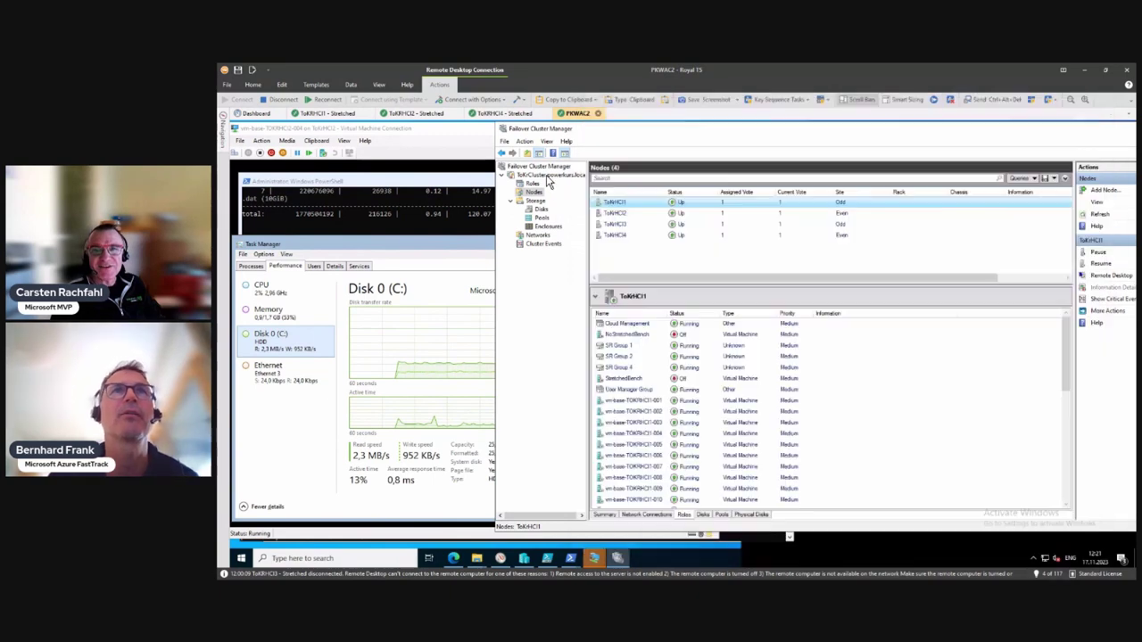
left_click(548, 176)
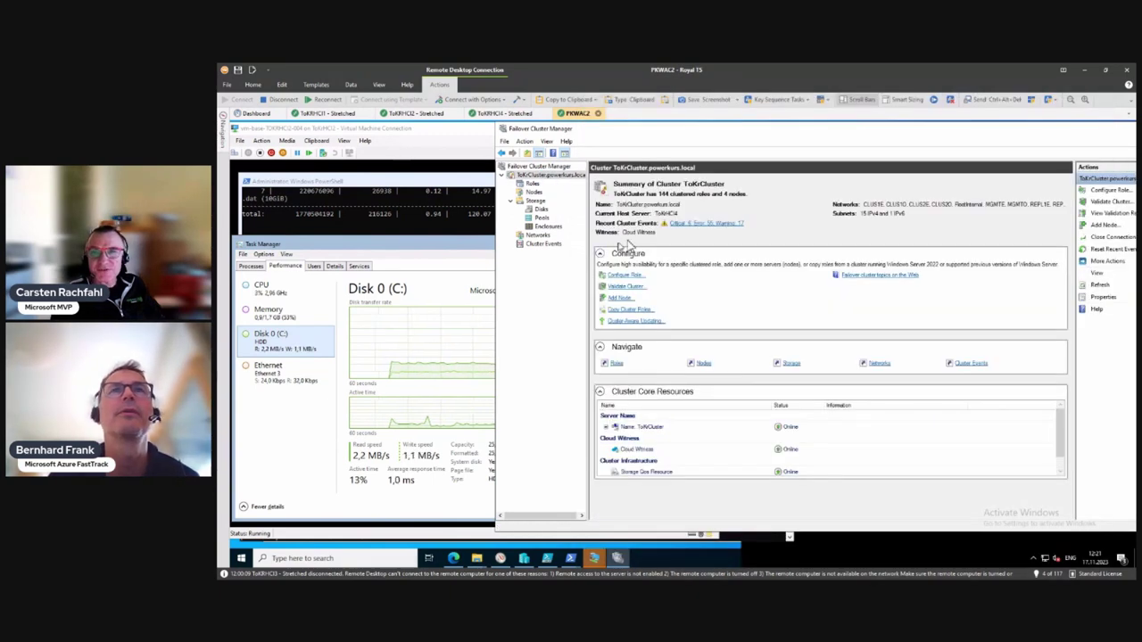
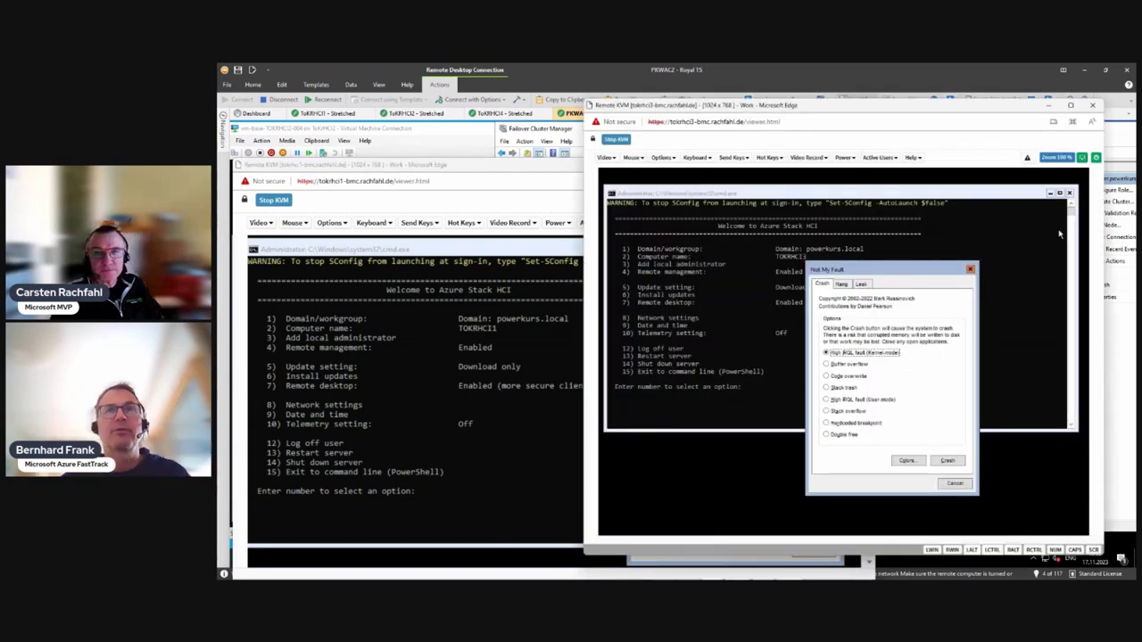
Step: Bring up the ToKrHCI1 and ToKrHCI3 KVM consoles and crash ToKrHCI3 with NotMyFault's High IRQL fault (Kernel-mode)
left_click(492, 512)
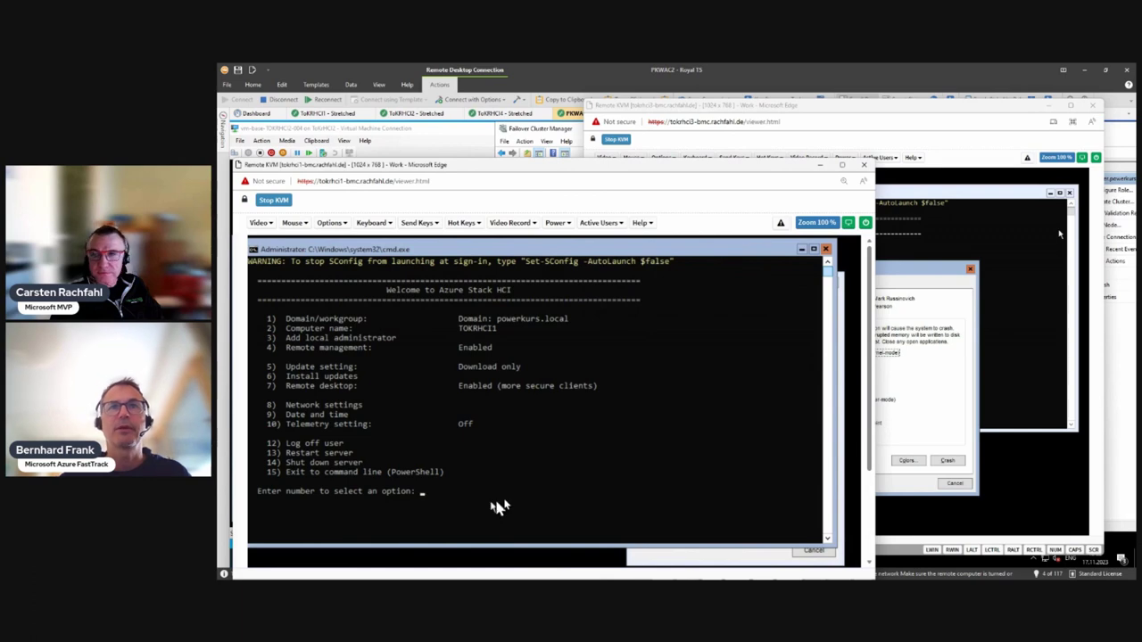
left_click(974, 419)
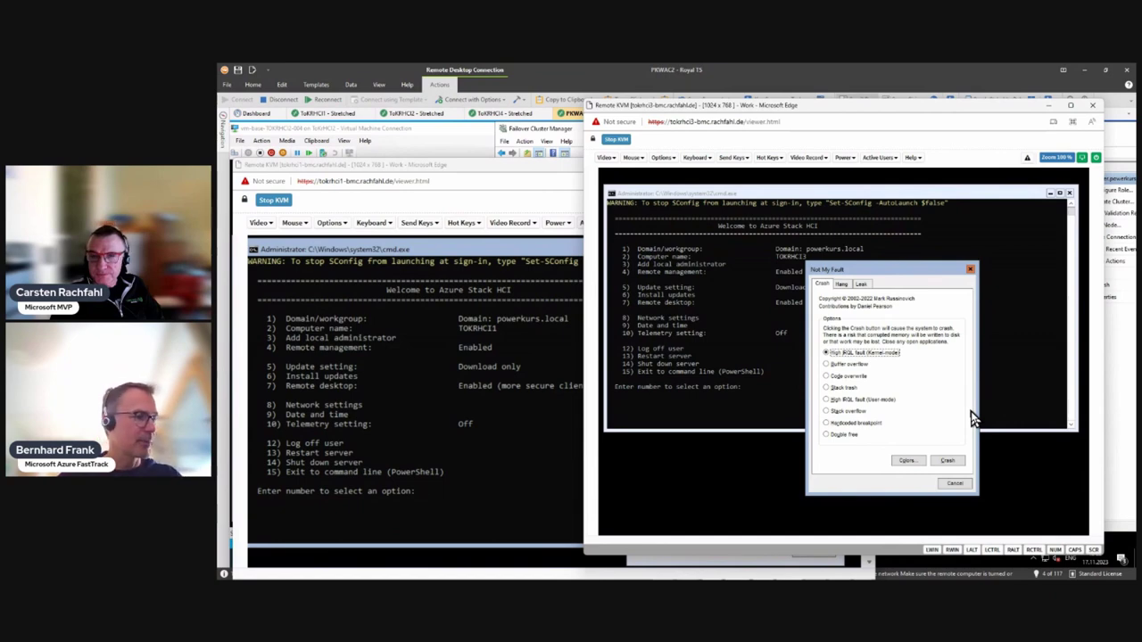
left_click(949, 460)
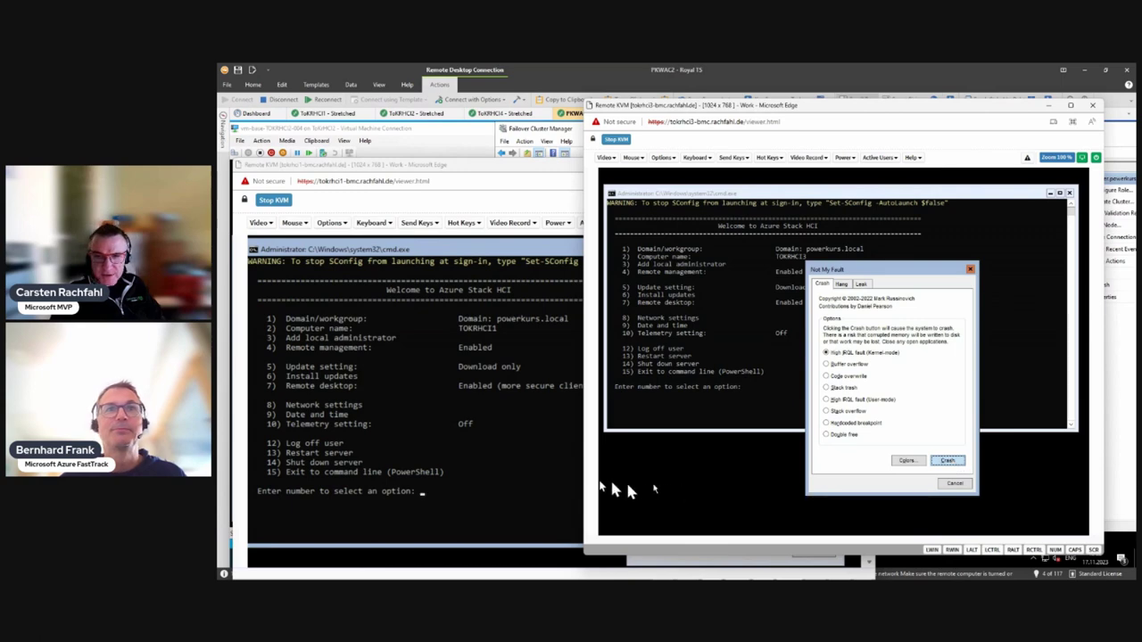
Step: Crash ToKrHCI3 and ToKrHCI1 from their KVM consoles with NotMyFault's High IRQL fault (Kernel-mode)
left_click(525, 475)
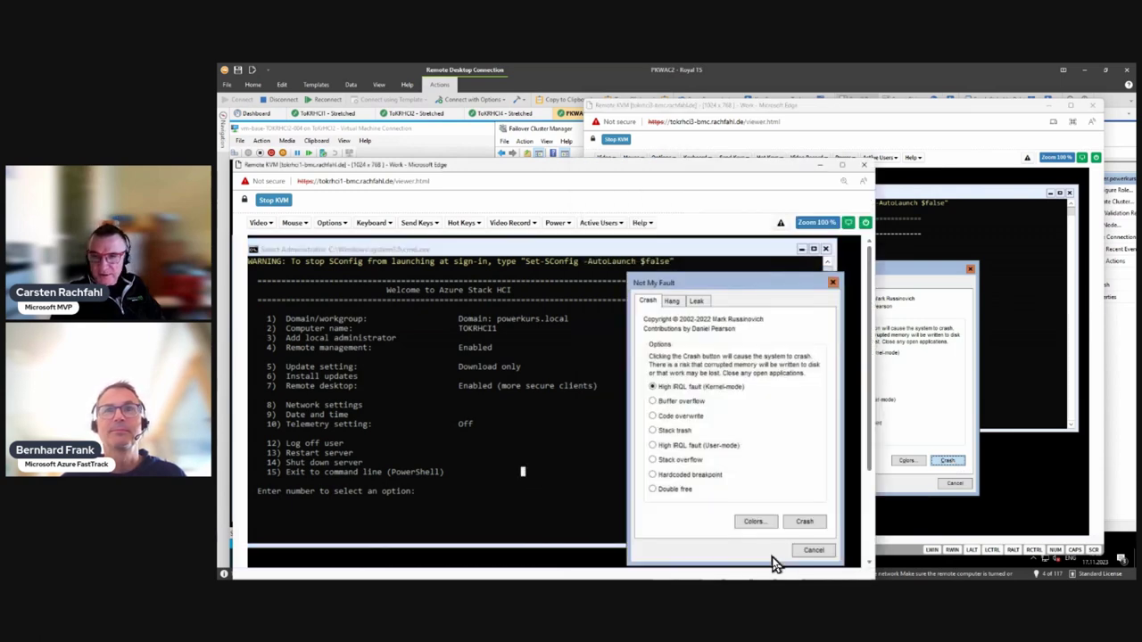
left_click(926, 517)
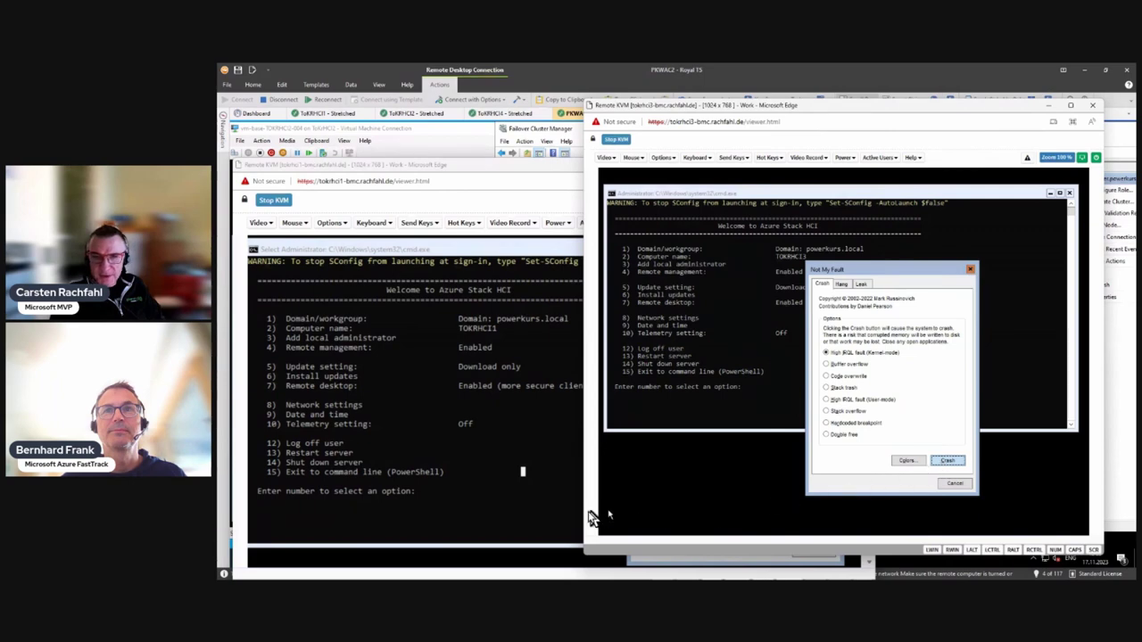
left_click(530, 520)
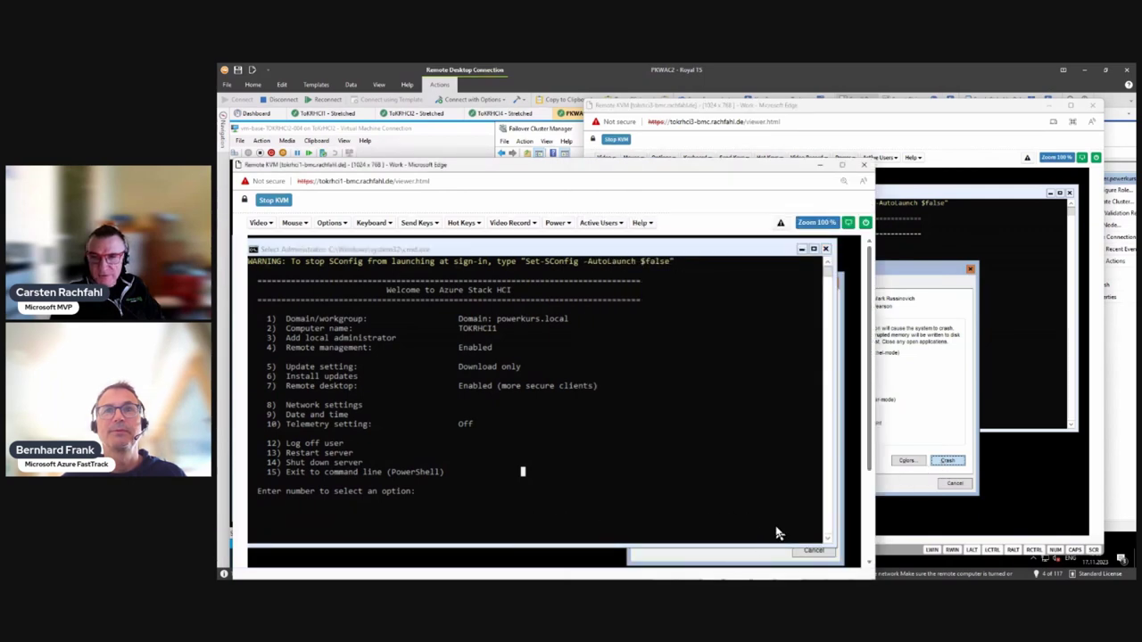
left_click(910, 501)
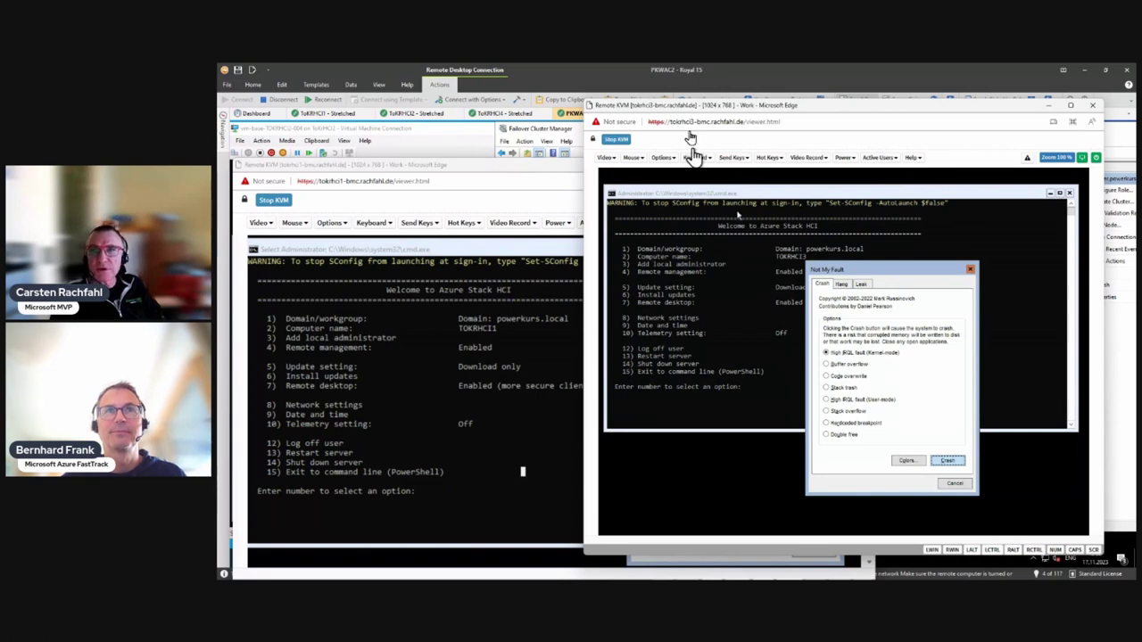
mouse_move(685, 107)
left_mouse_down()
mouse_move(694, 113)
mouse_move(680, 114)
left_mouse_up()
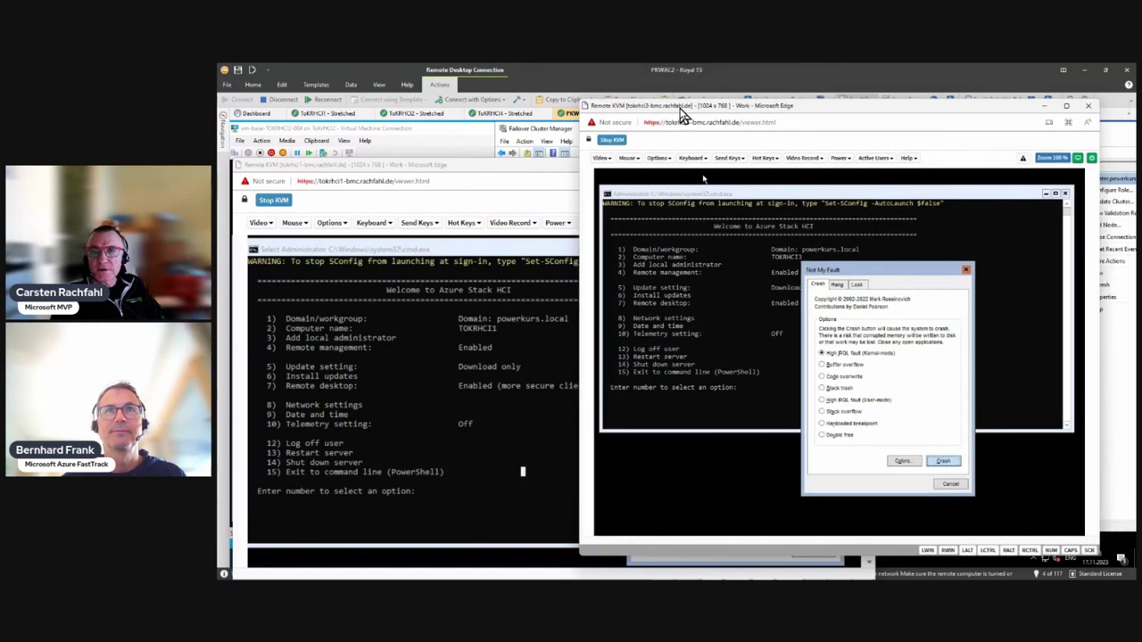
left_click(932, 466)
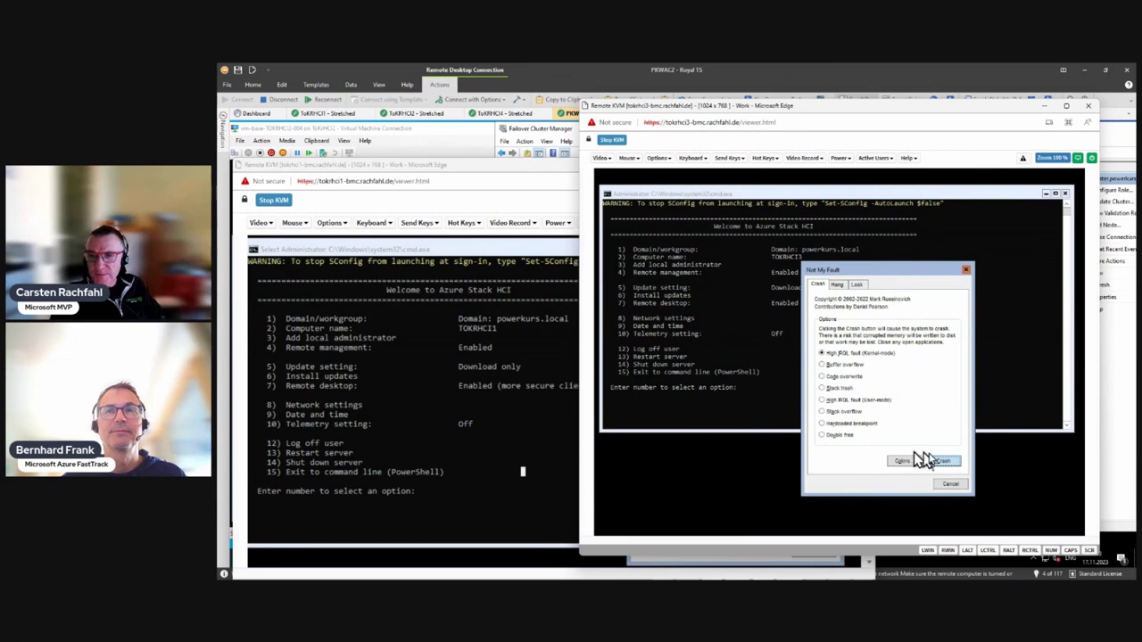
left_click(496, 426)
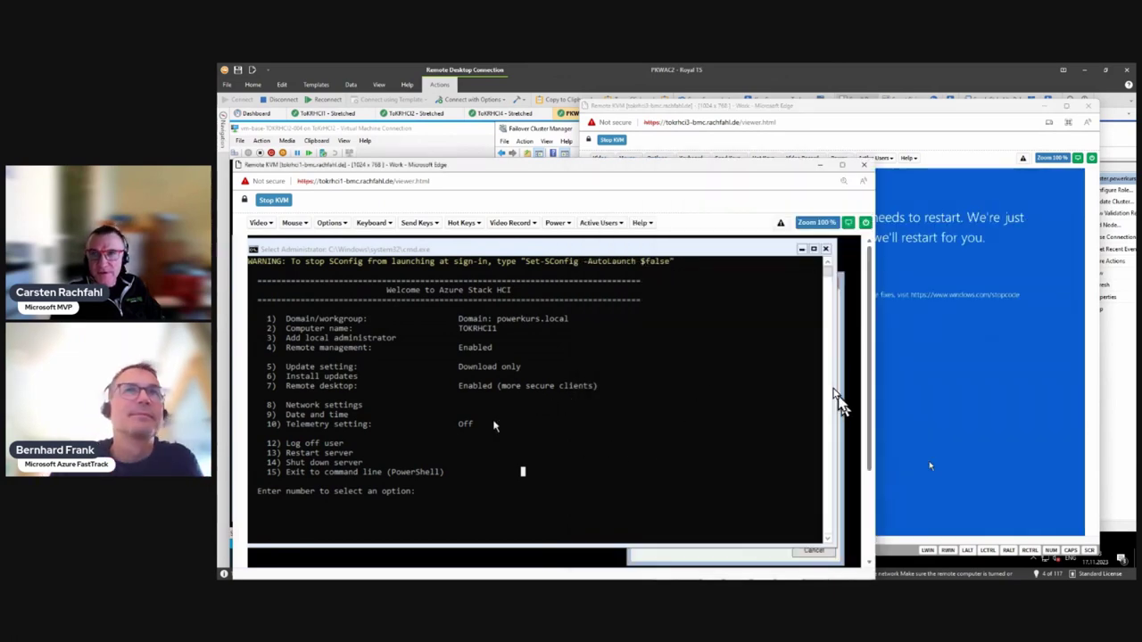
Step: Perform a Power Off Immediate operation on the crashed ToKrHCI1 from its KVM console
left_click(795, 111)
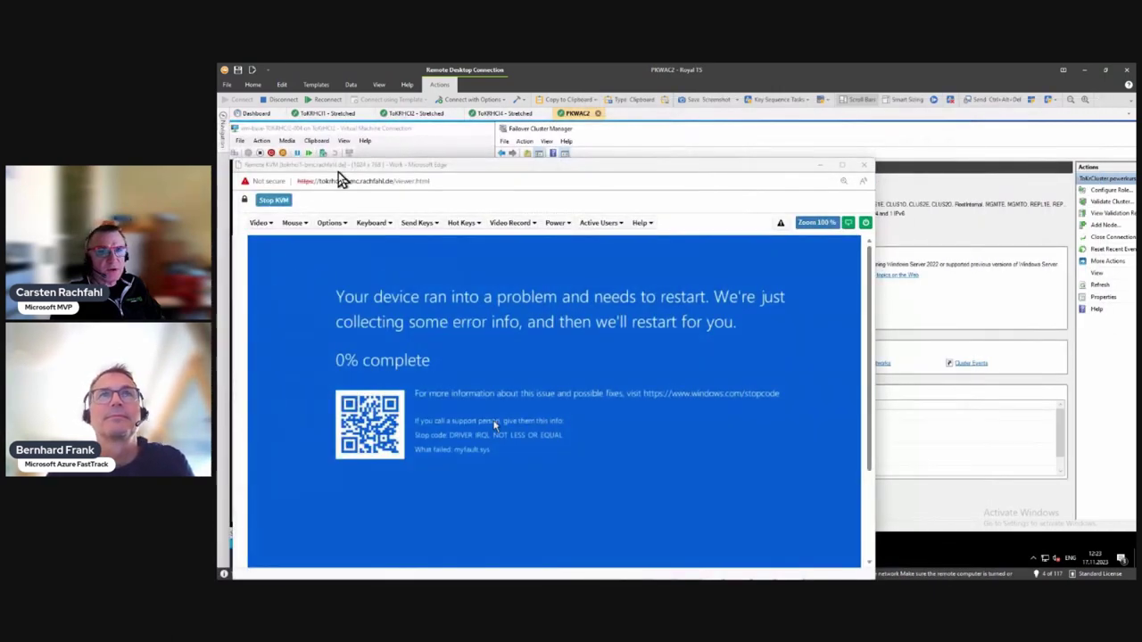
left_click(863, 224)
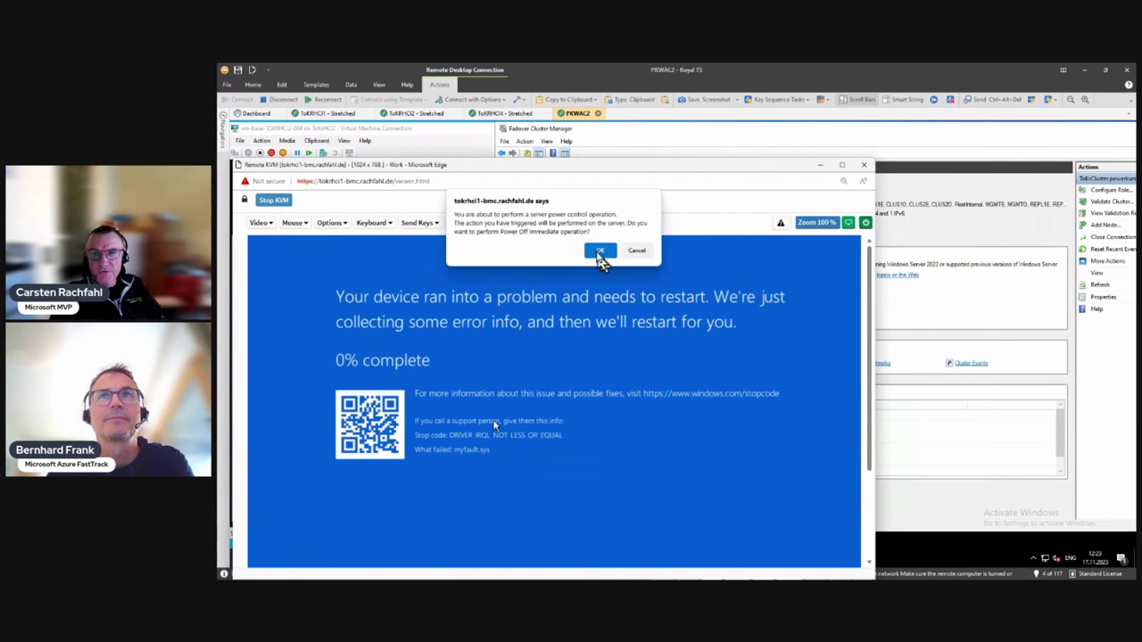
left_click(597, 250)
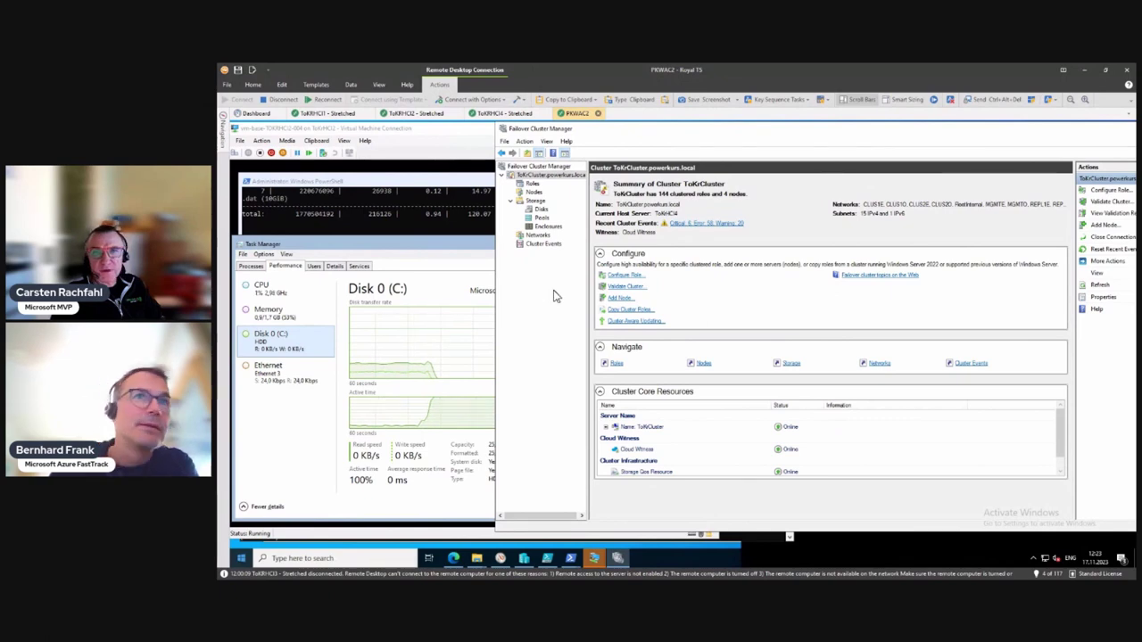
Step: Display the cluster's node list and rerun get-clusternode in the remote PowerShell session on tokrhci1
left_click(536, 192)
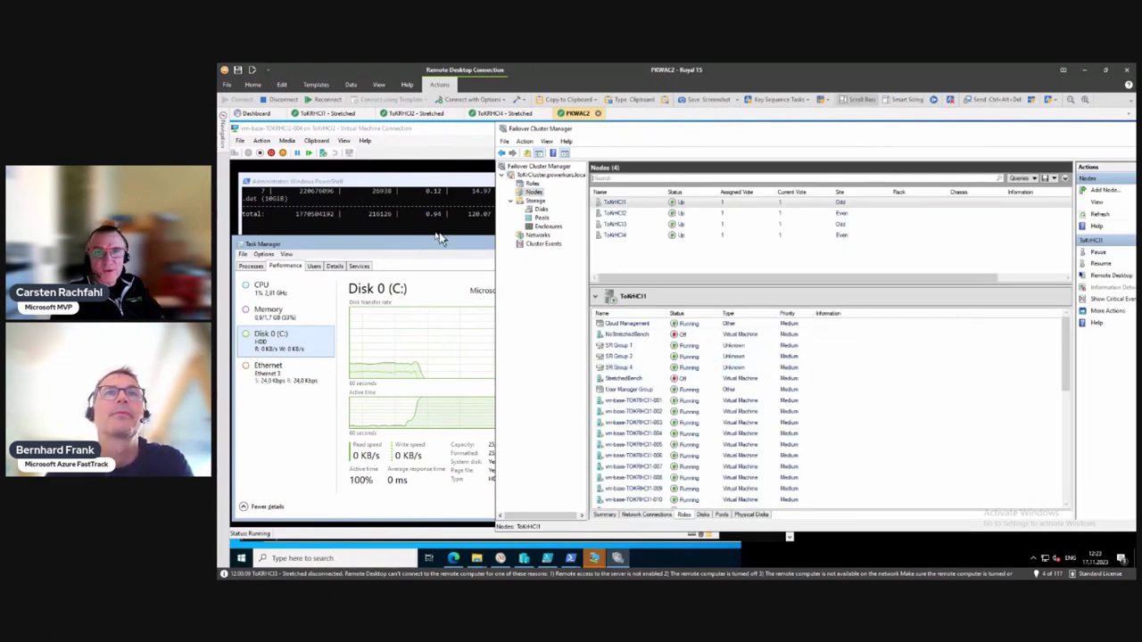
left_click(370, 218)
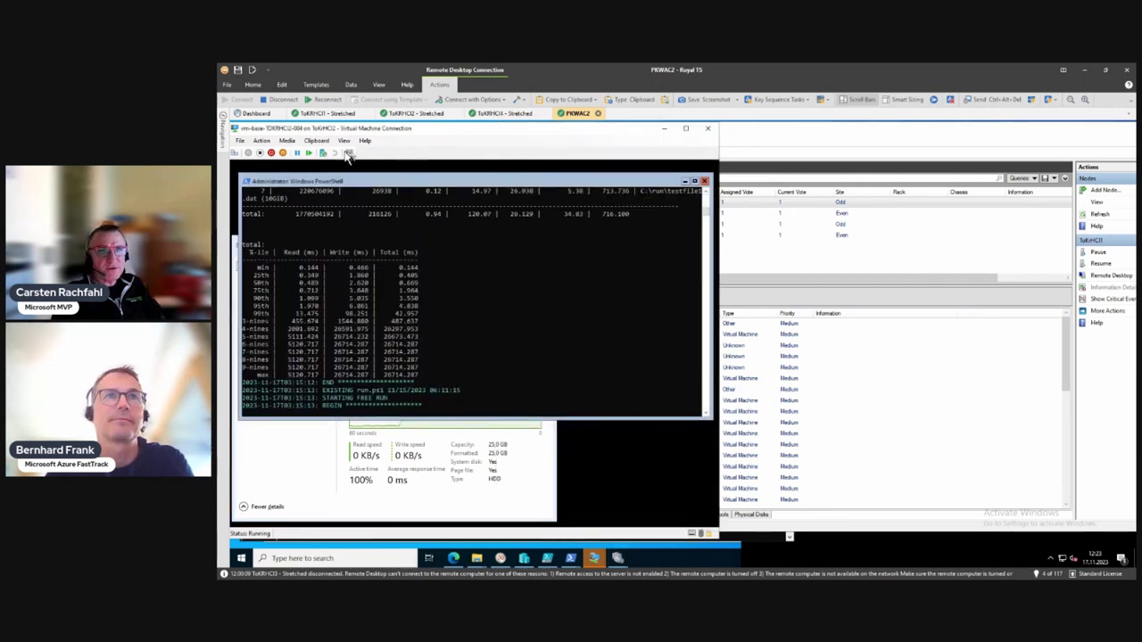
left_click_drag(266, 132, 326, 132)
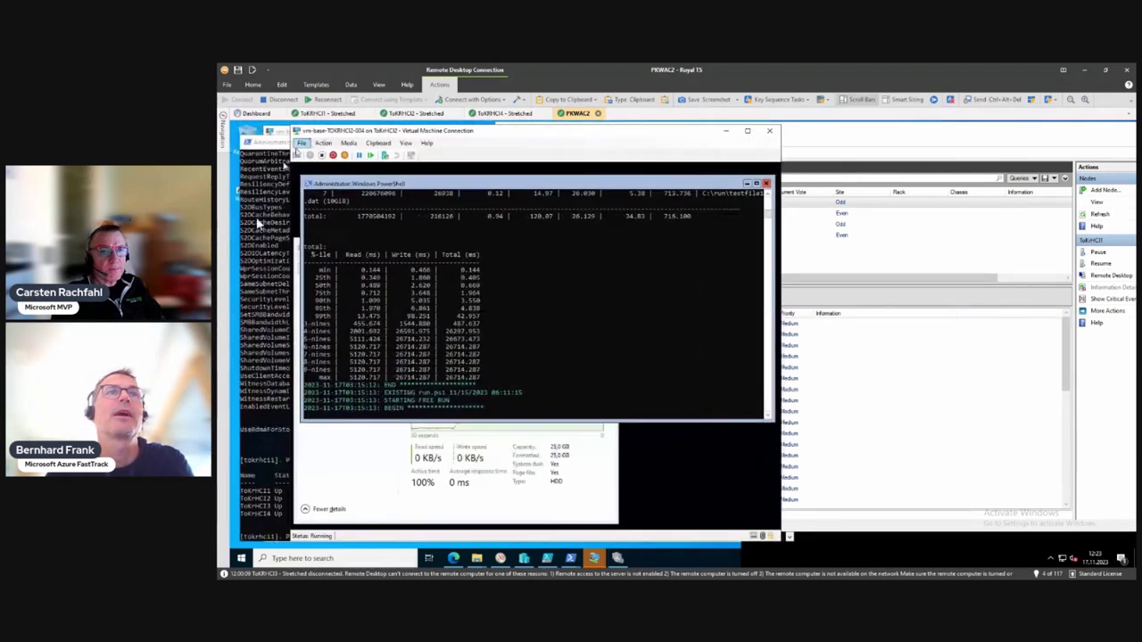
left_click(248, 254)
key("Up")
key("Return")
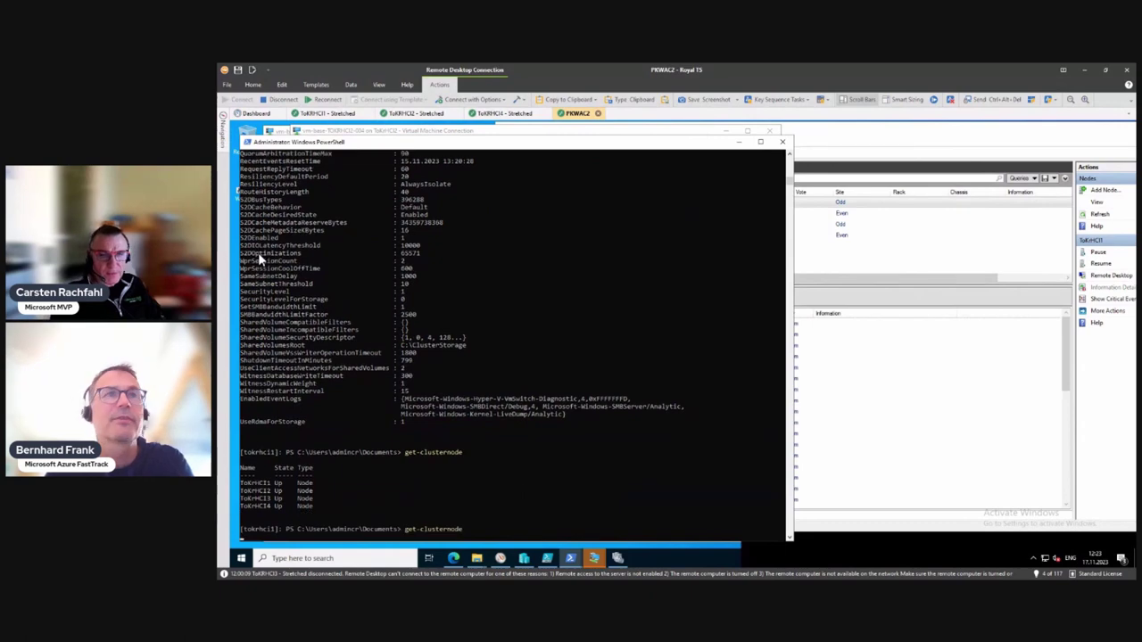
Step: Bring the vm-base-TOKRHCI2-004 connection forward and move Failover Cluster Manager aside so both windows are visible
left_click(634, 133)
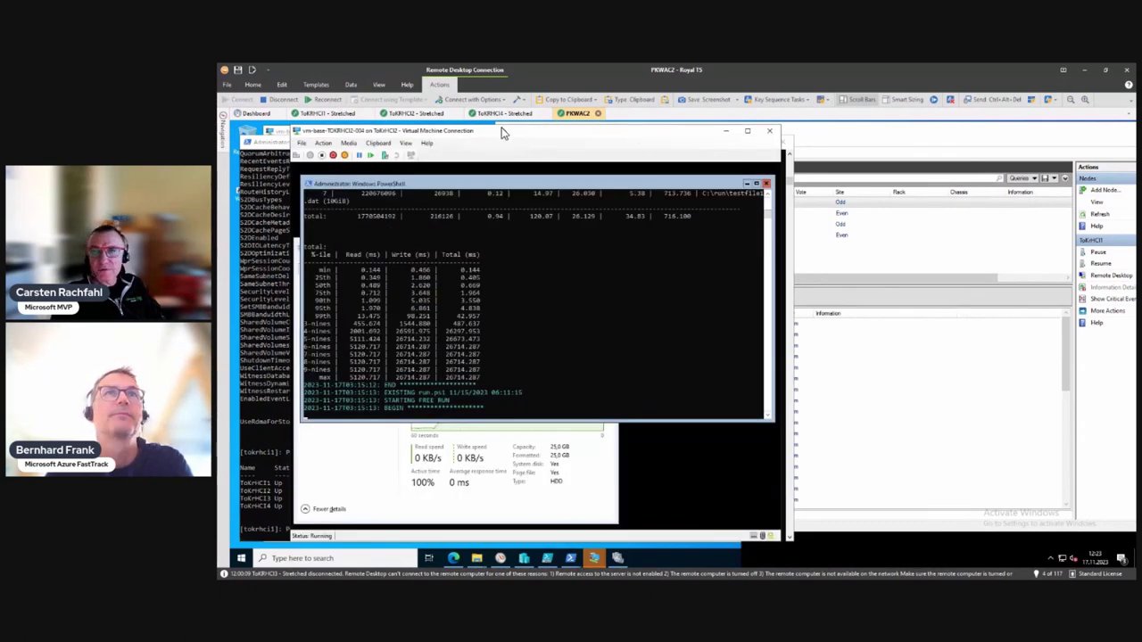
left_click_drag(502, 132, 507, 133)
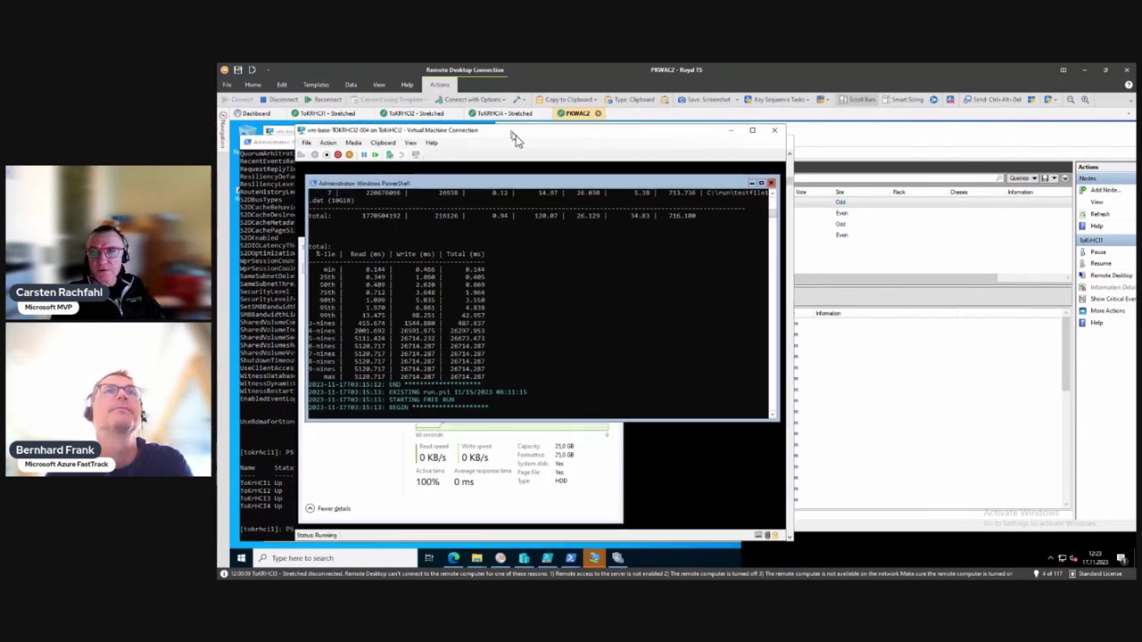
left_click(864, 139)
left_click_drag(791, 133, 1024, 134)
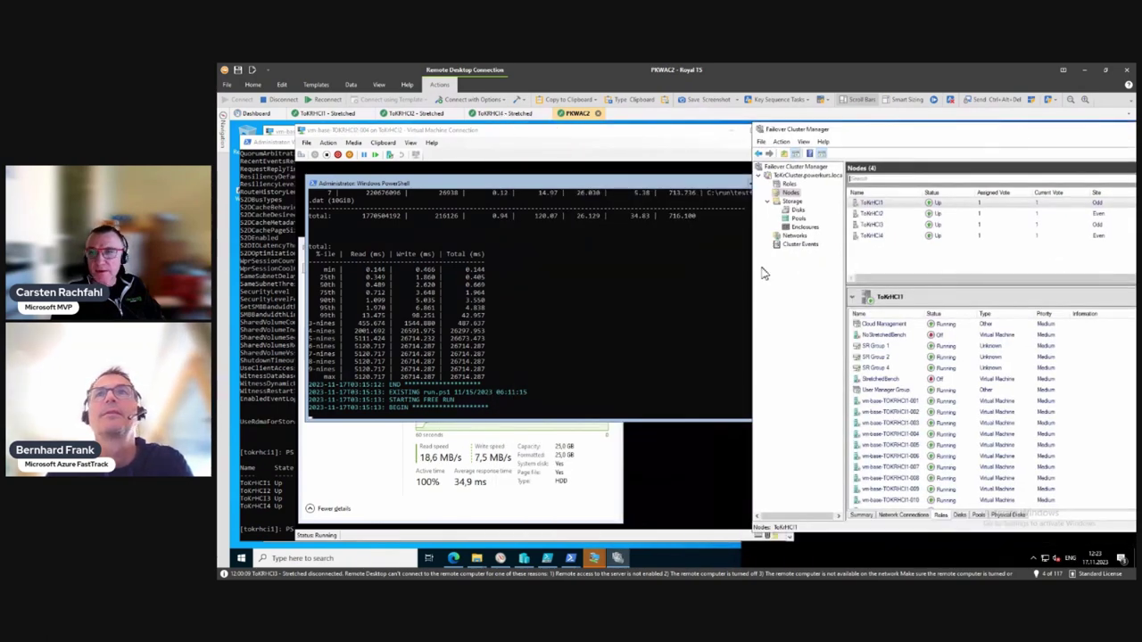
Step: Check the get-clusternode session and bring up Task Manager's Disk 0 (C:) graphs in vm-base-TOKRHCI2-004
left_click(251, 521)
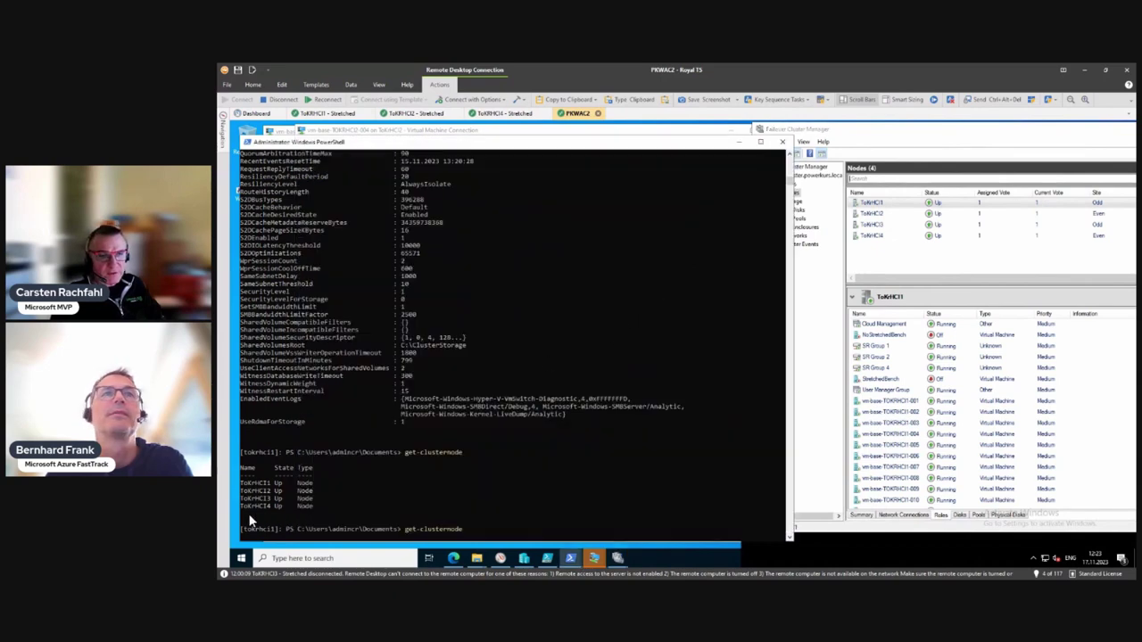
left_click(930, 136)
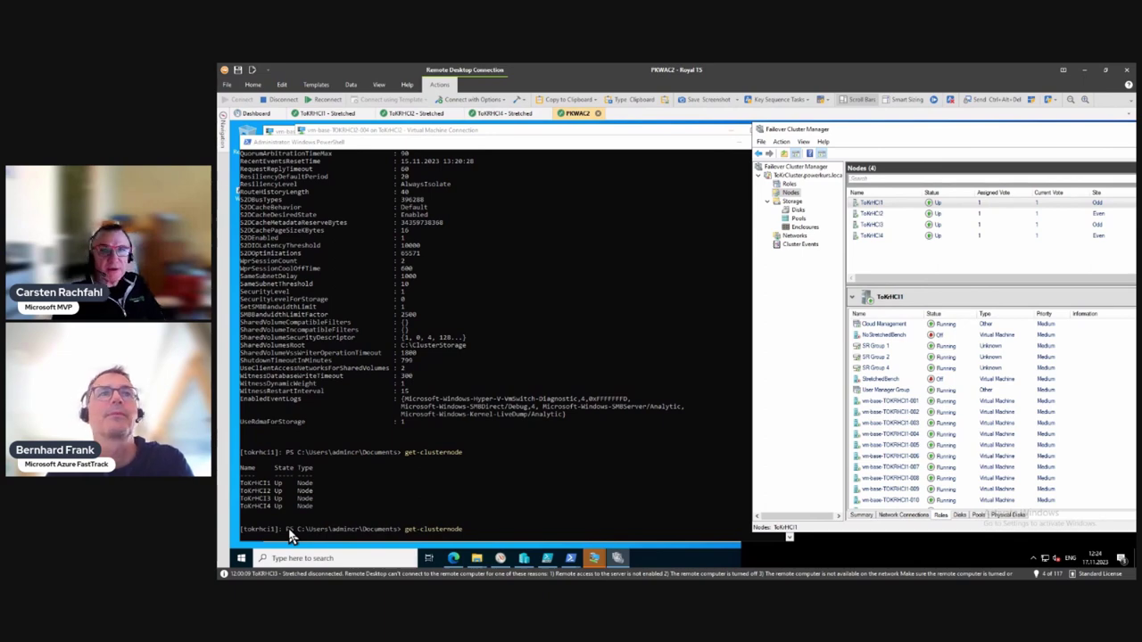
left_click(539, 132)
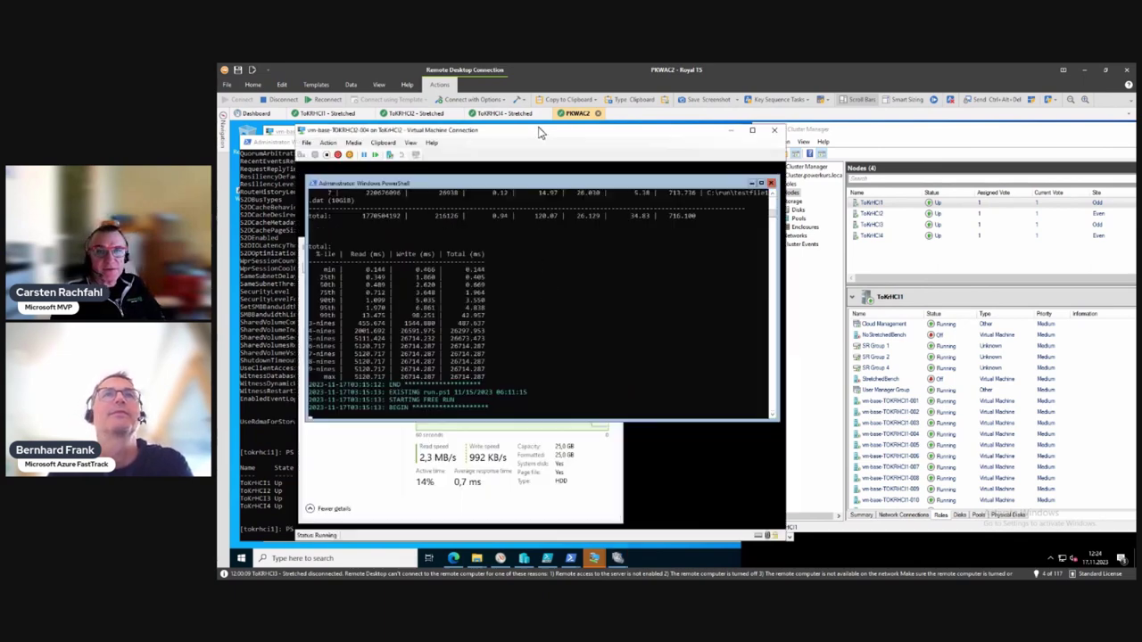
left_click(423, 445)
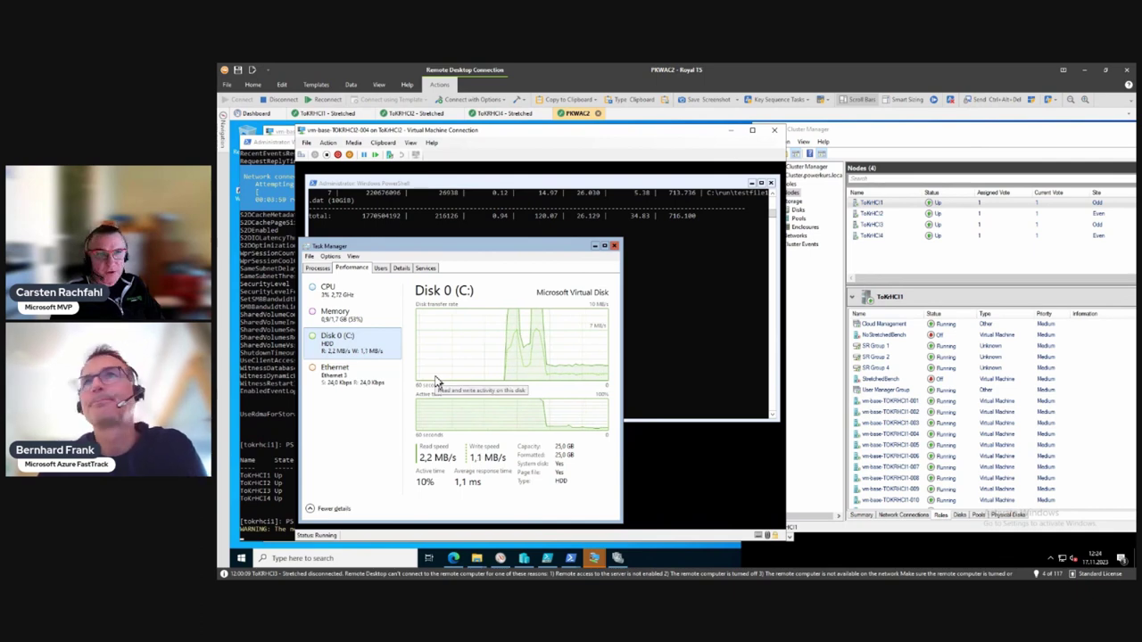
Step: Return Failover Cluster Manager to full view and refresh the status of the cluster nodes
left_click(801, 323)
double_click(849, 134)
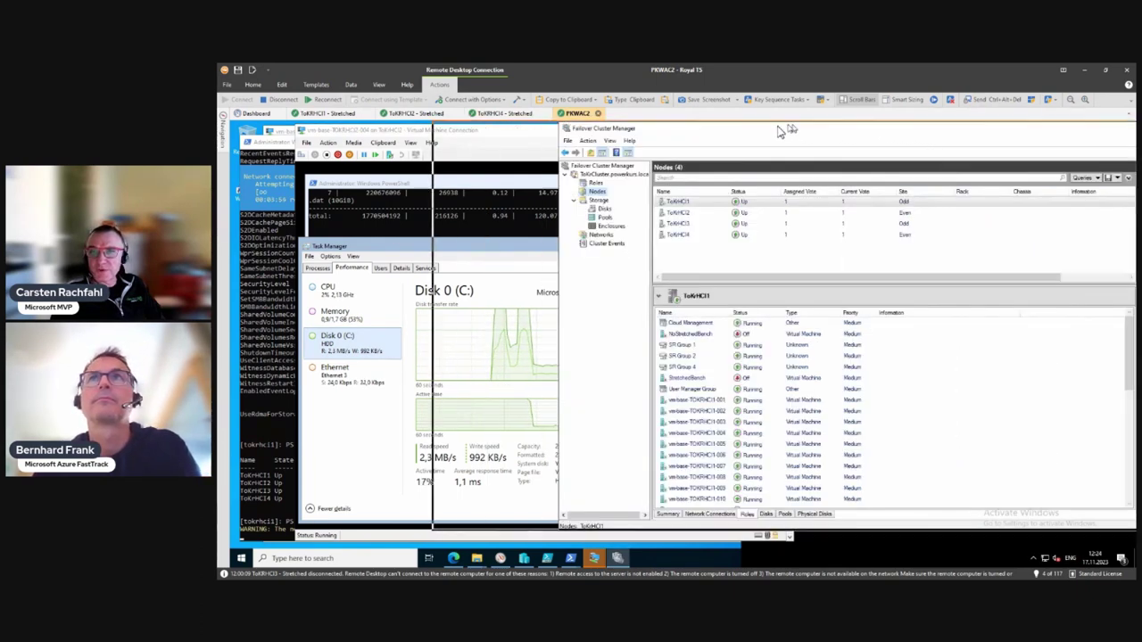
left_click(1009, 219)
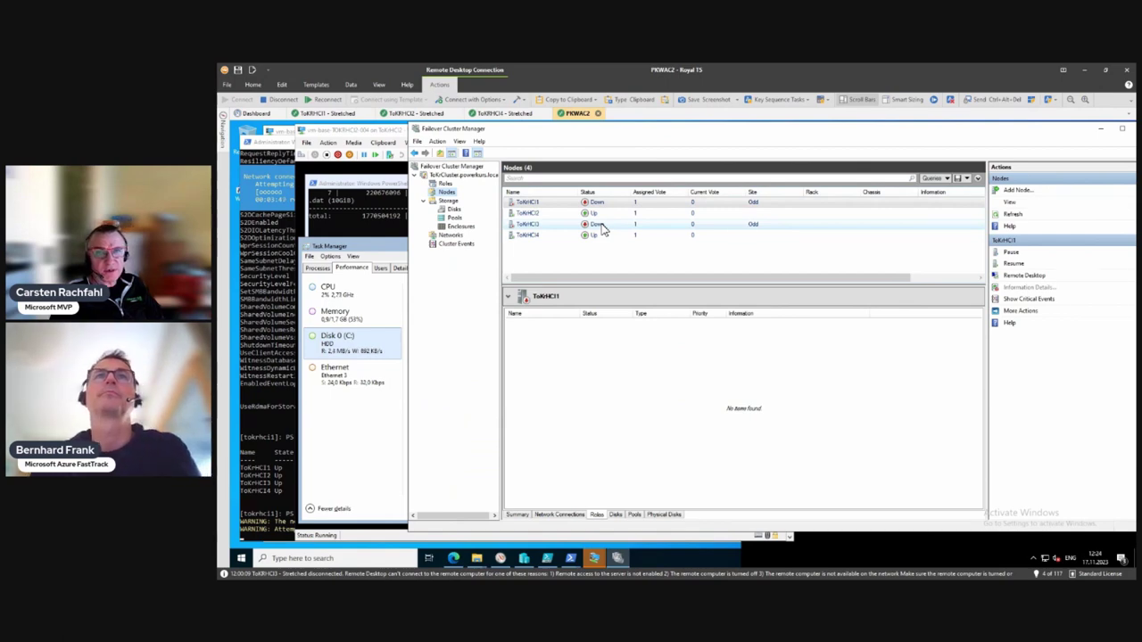
Step: Open and refresh the cluster's roles list, and examine the virtual machines' status and owner nodes
left_click(445, 183)
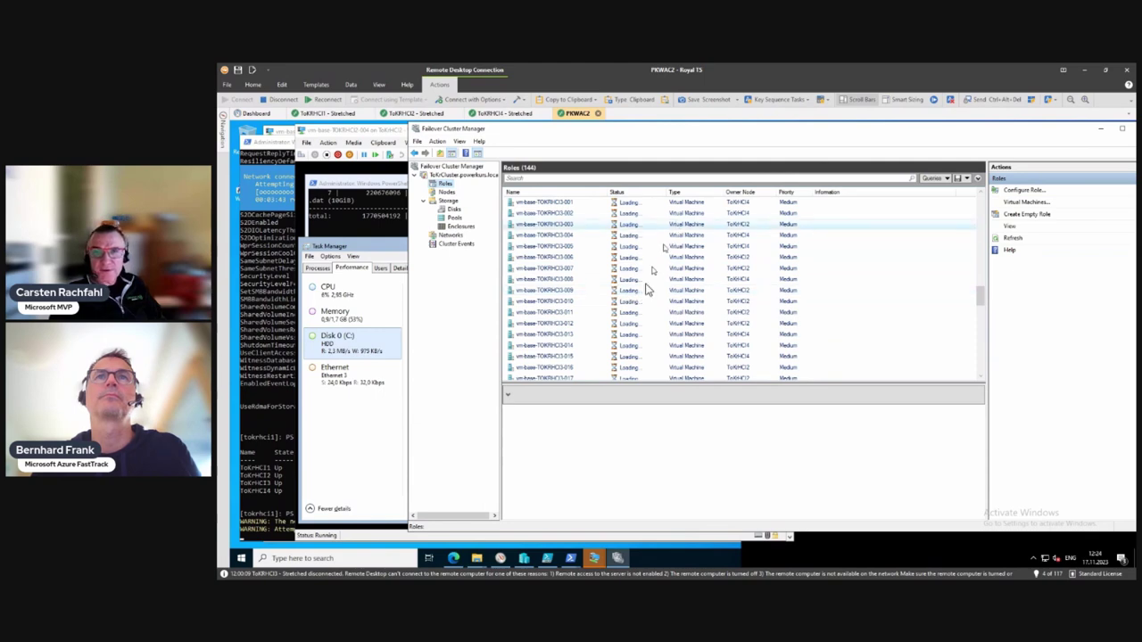
left_click(1008, 239)
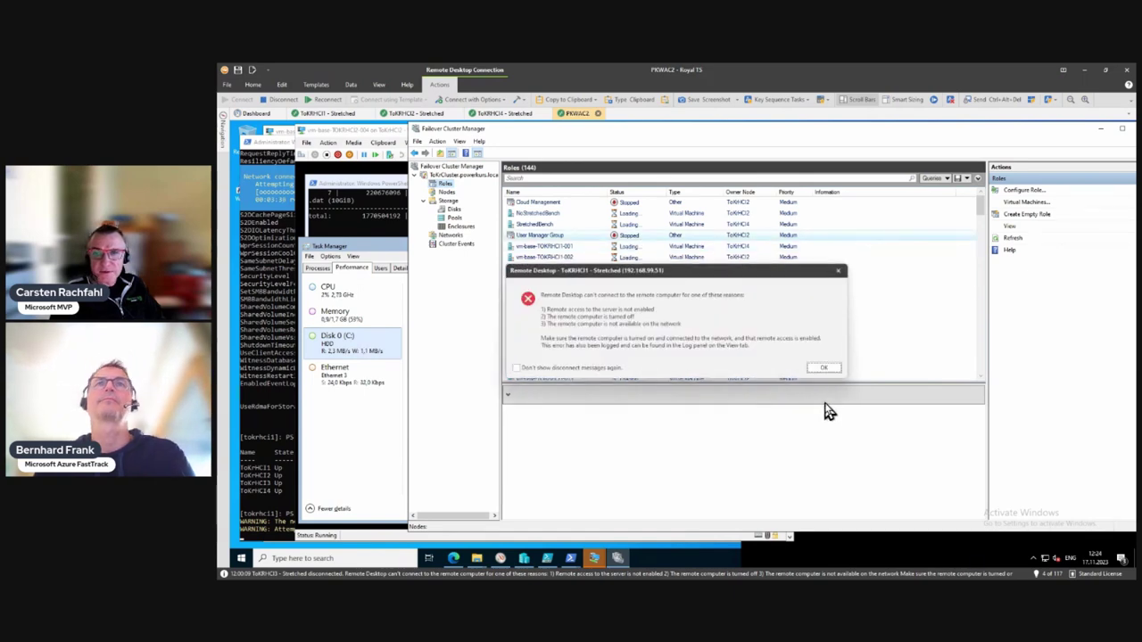
left_click(824, 368)
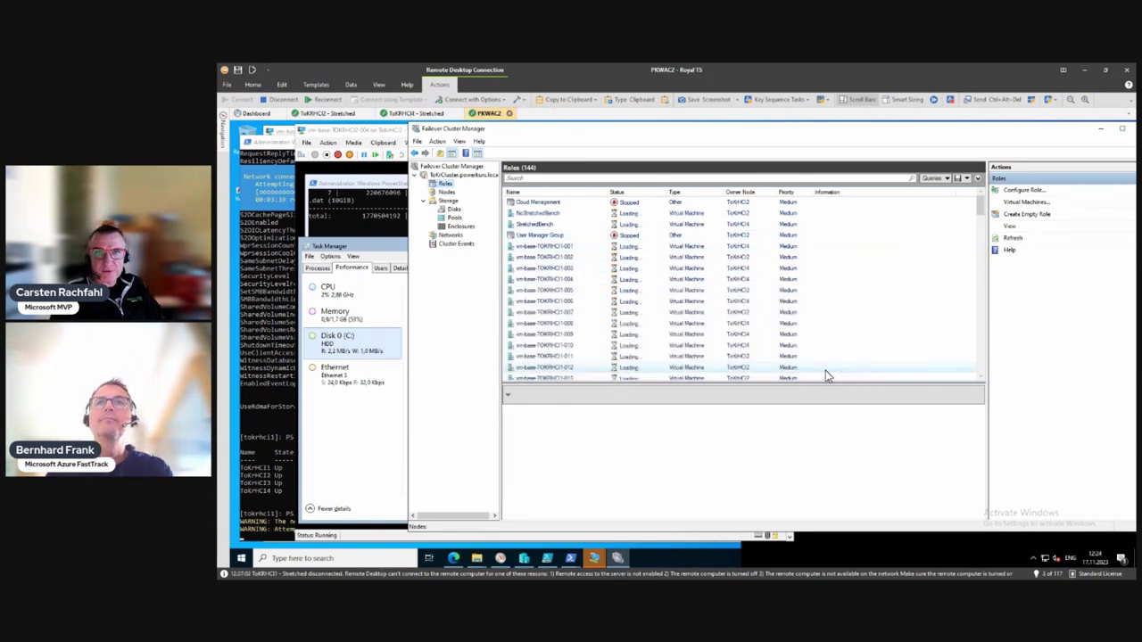
scroll(776, 352, "down", 3)
scroll(733, 332, "down", 2)
scroll(734, 332, "down", 10)
scroll(734, 332, "up", 6)
scroll(734, 332, "down", 3)
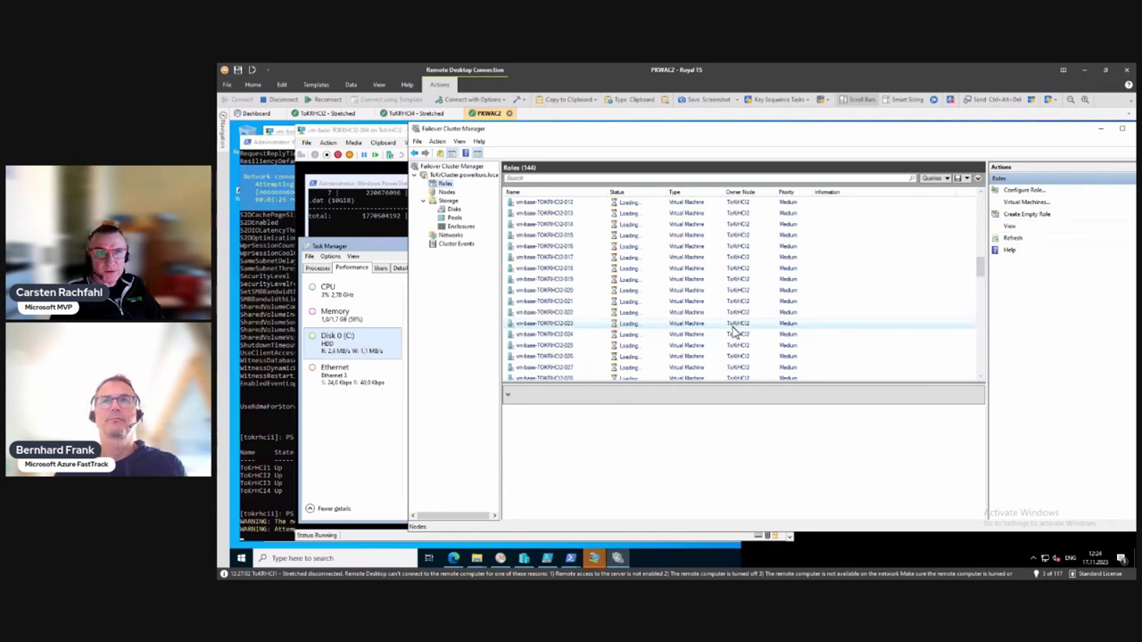
scroll(733, 332, "up", 15)
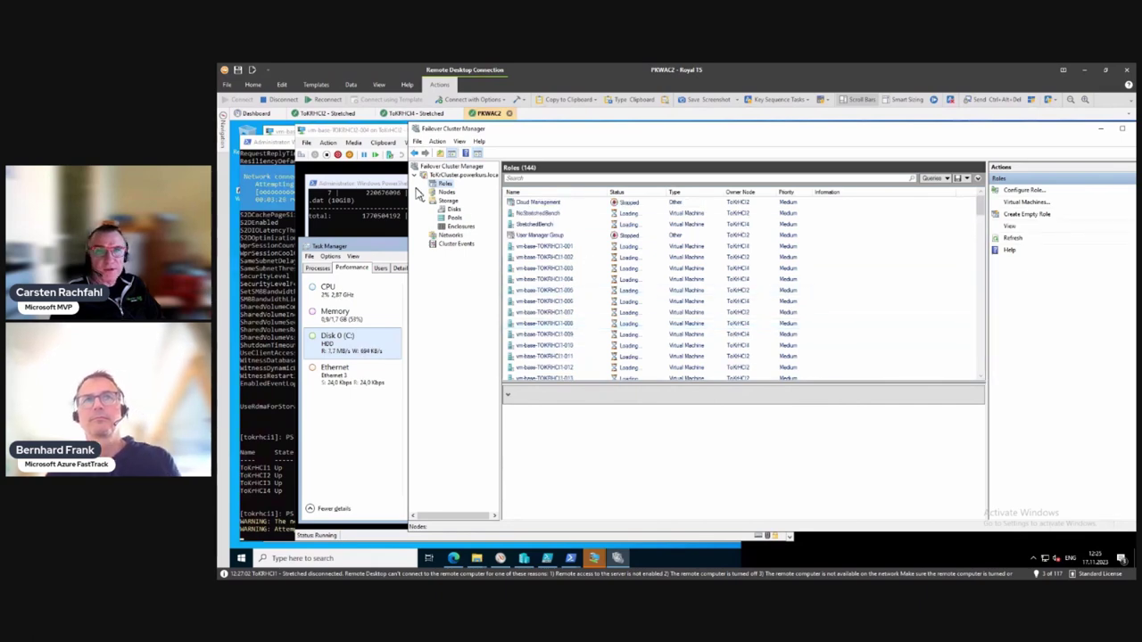
Step: Check the disk activity in vm-base-TOKRHCI2-004, and try to connect to vm-base-TOKRHCI1-006 from the roles list
left_click(363, 132)
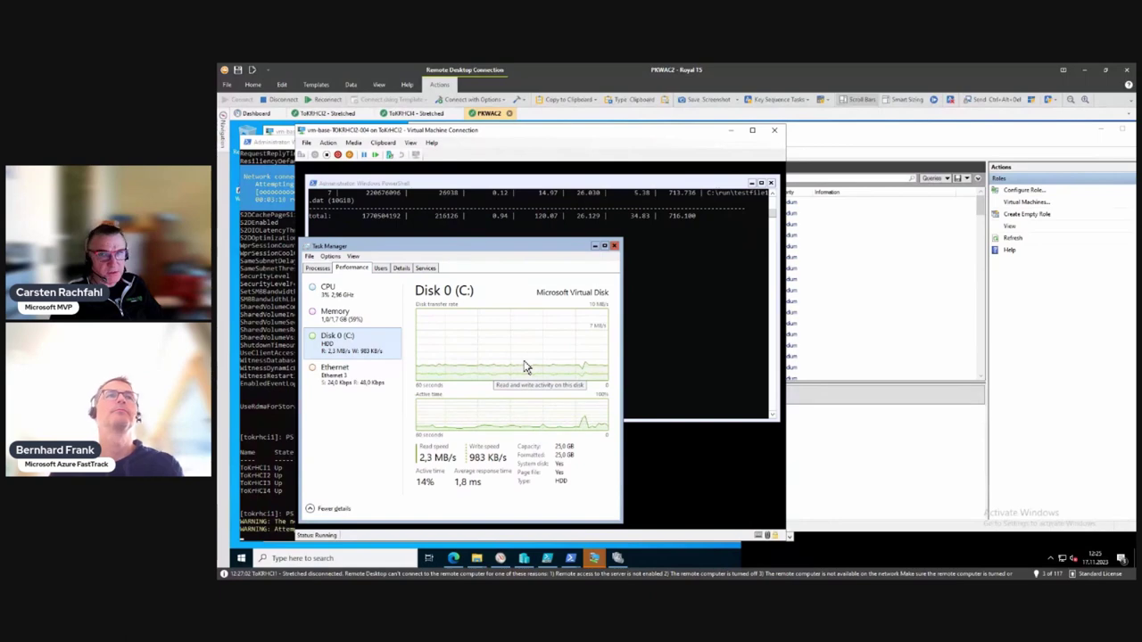
left_click(953, 134)
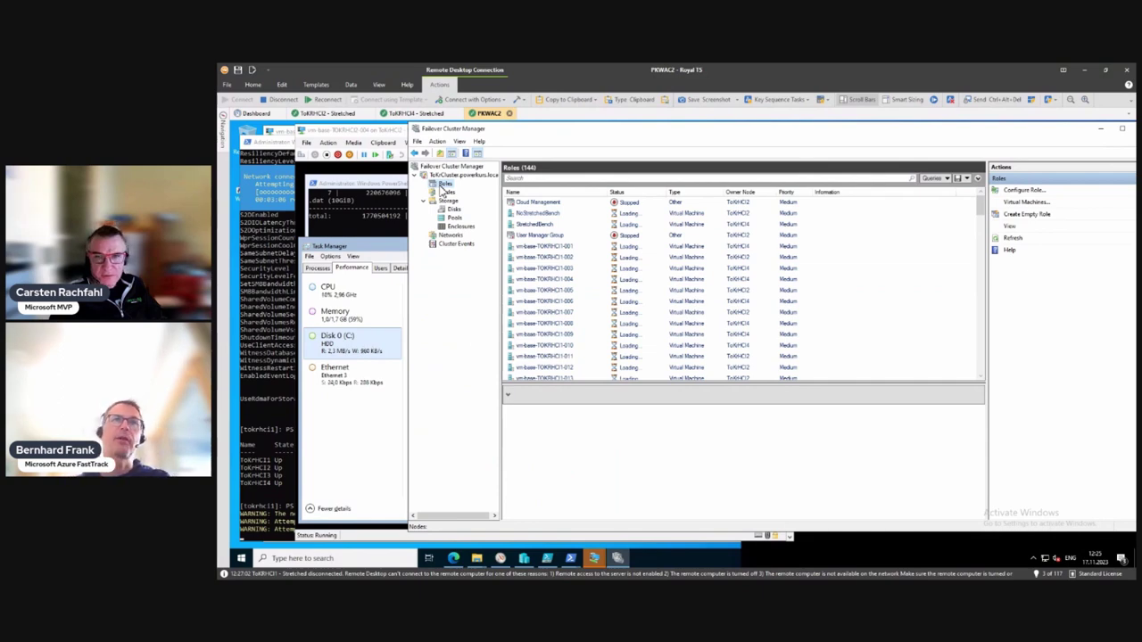
left_click(530, 301)
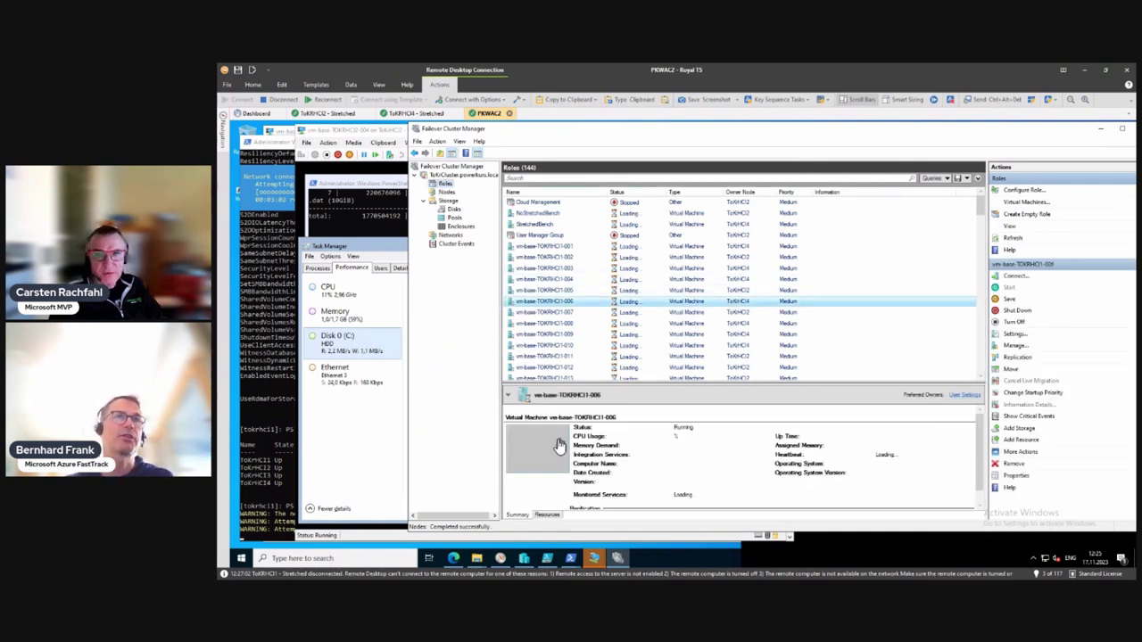
left_click(542, 448)
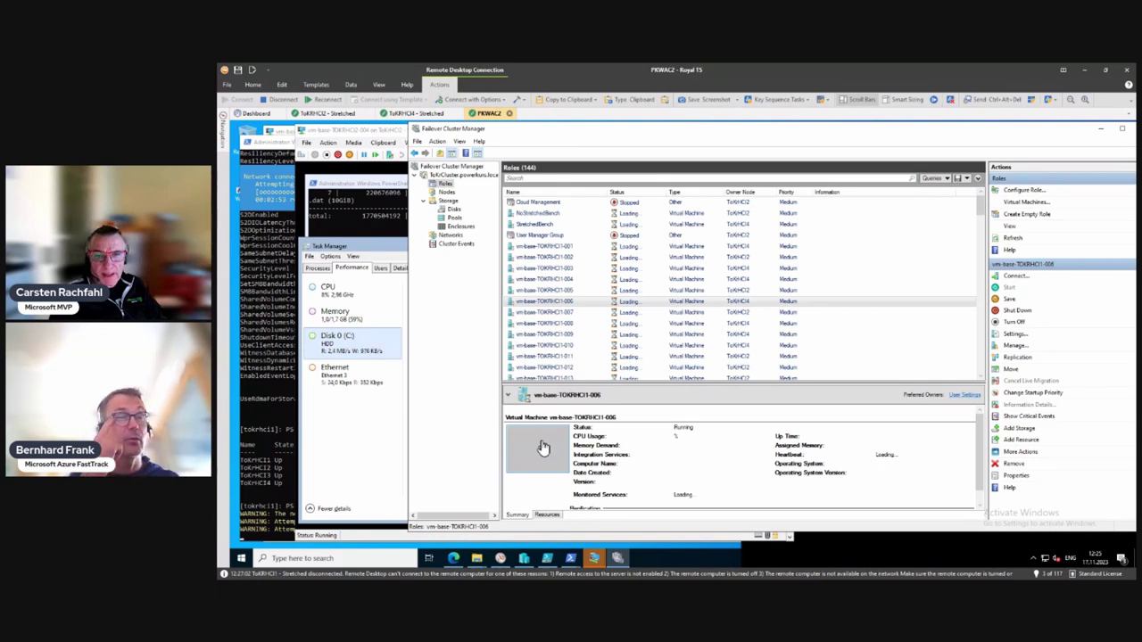
Step: Start an additional Windows PowerShell window as administrator alongside the interrupted tokrhci1 session
left_click(249, 146)
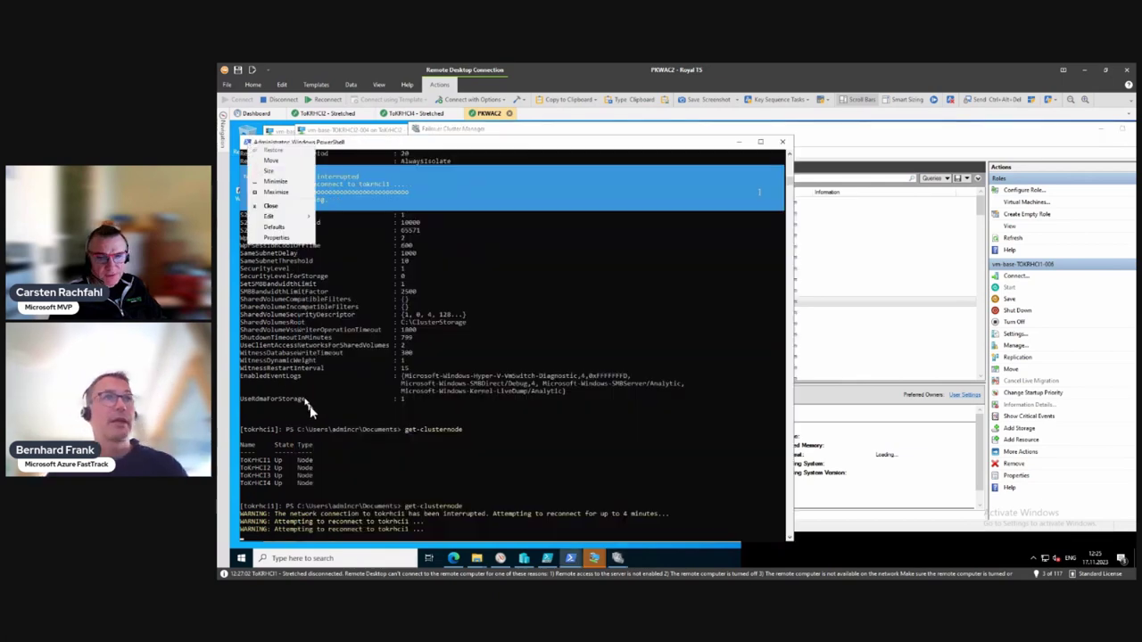
left_click(572, 562)
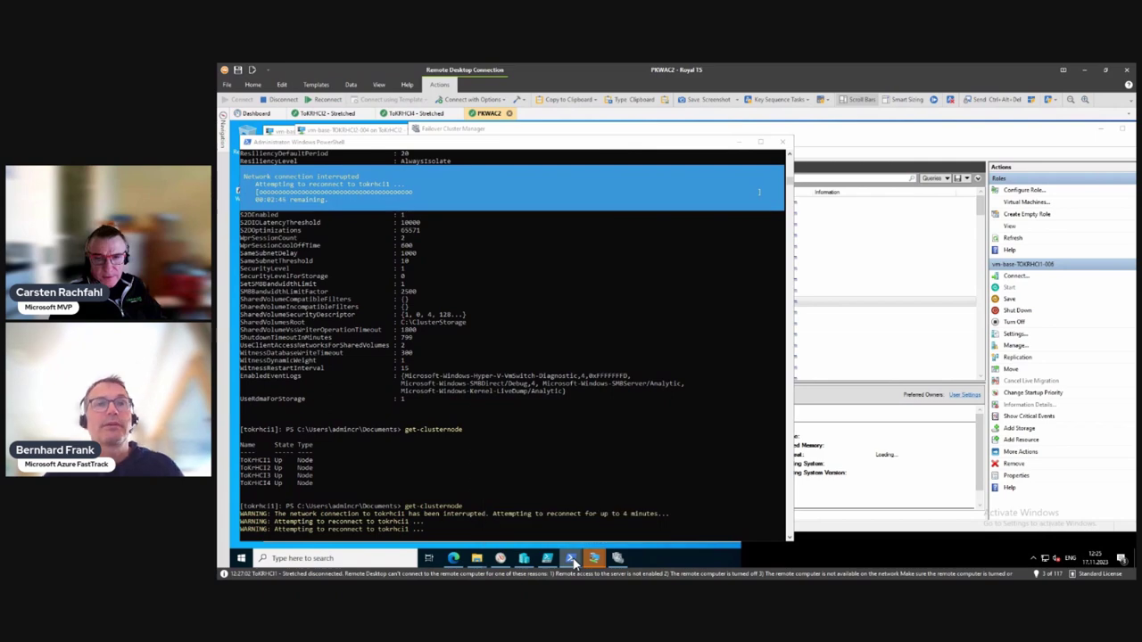
right_click(573, 560)
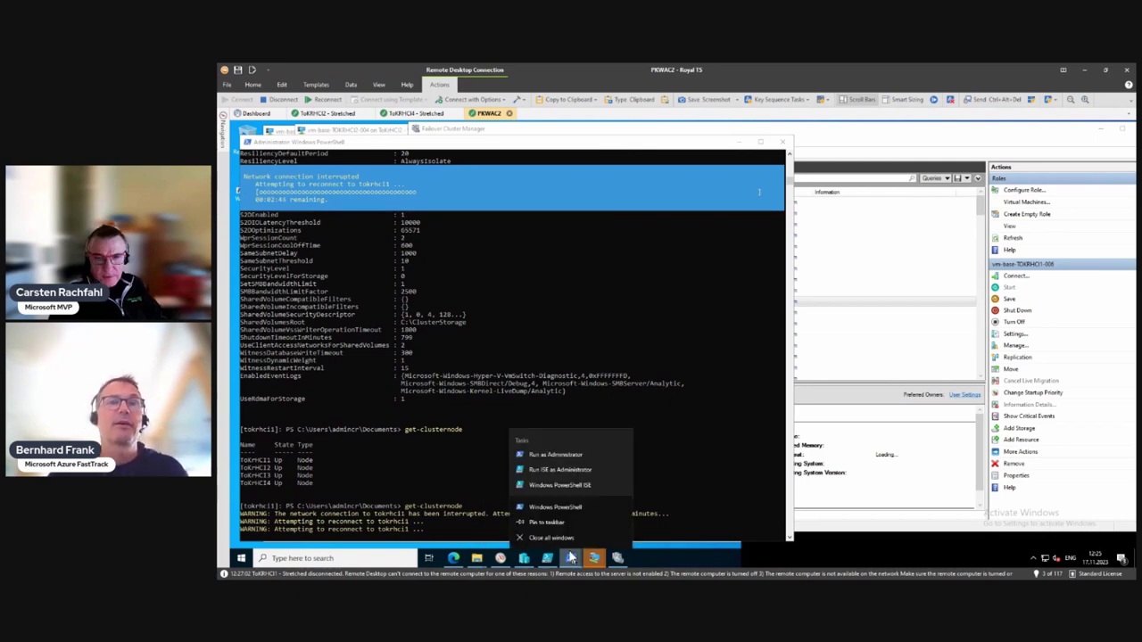
left_click(545, 455)
left_click(666, 401)
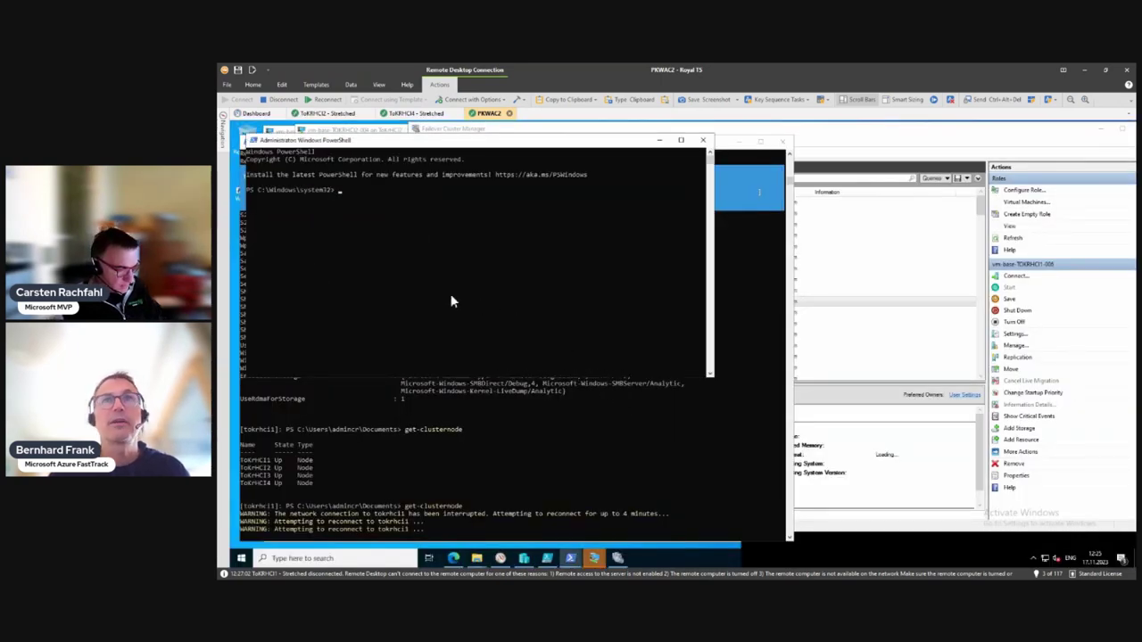
Step: Enter a remote PowerShell session on tokrhci2 with etsn and change to the root of the C: drive
type("ps")
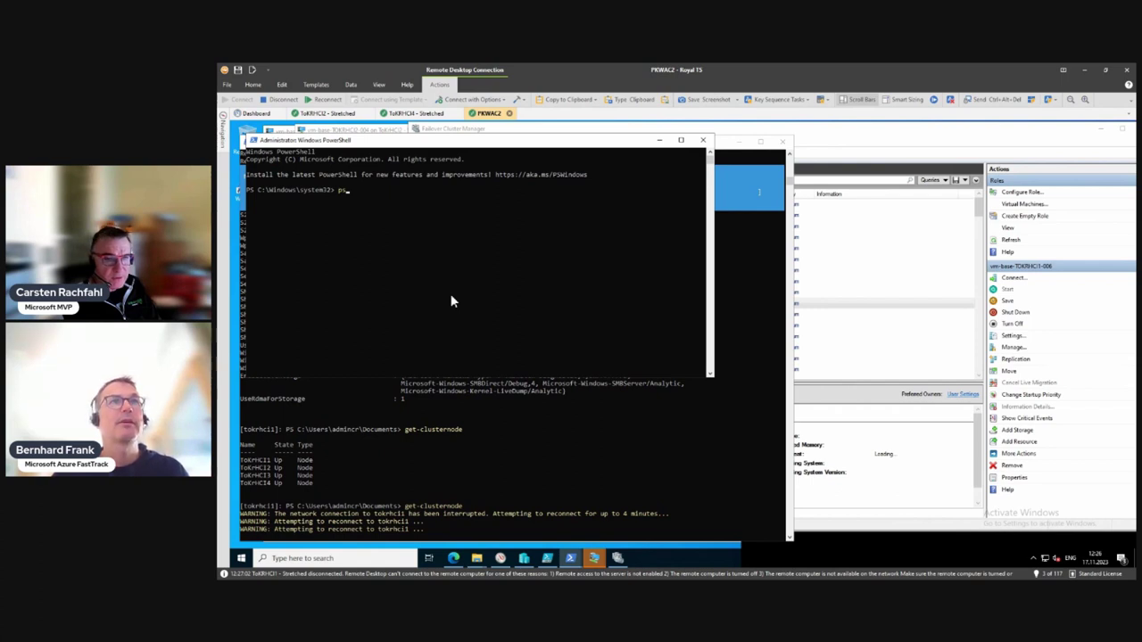
type("-")
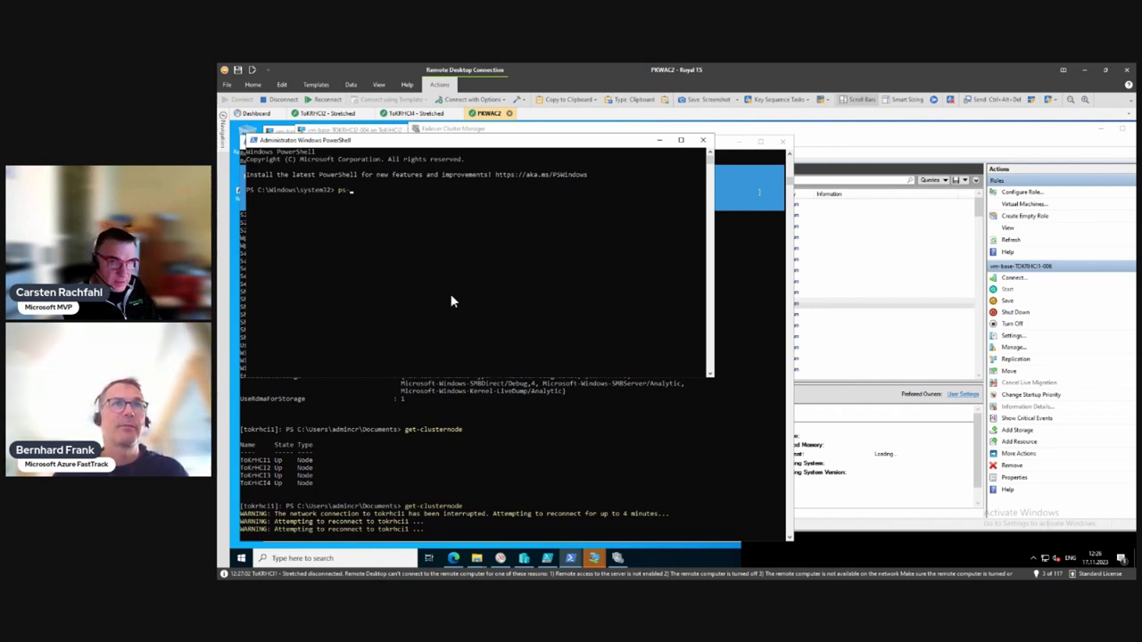
key("BackSpace")
key("BackSpace")
type("tsn tokrhci2")
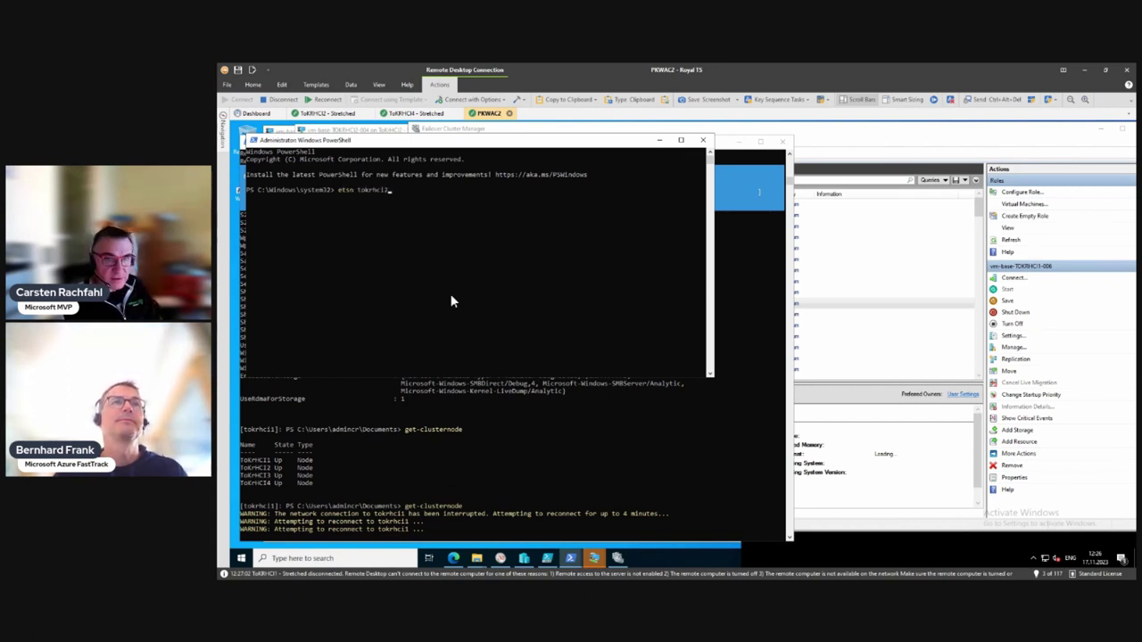
key("Return")
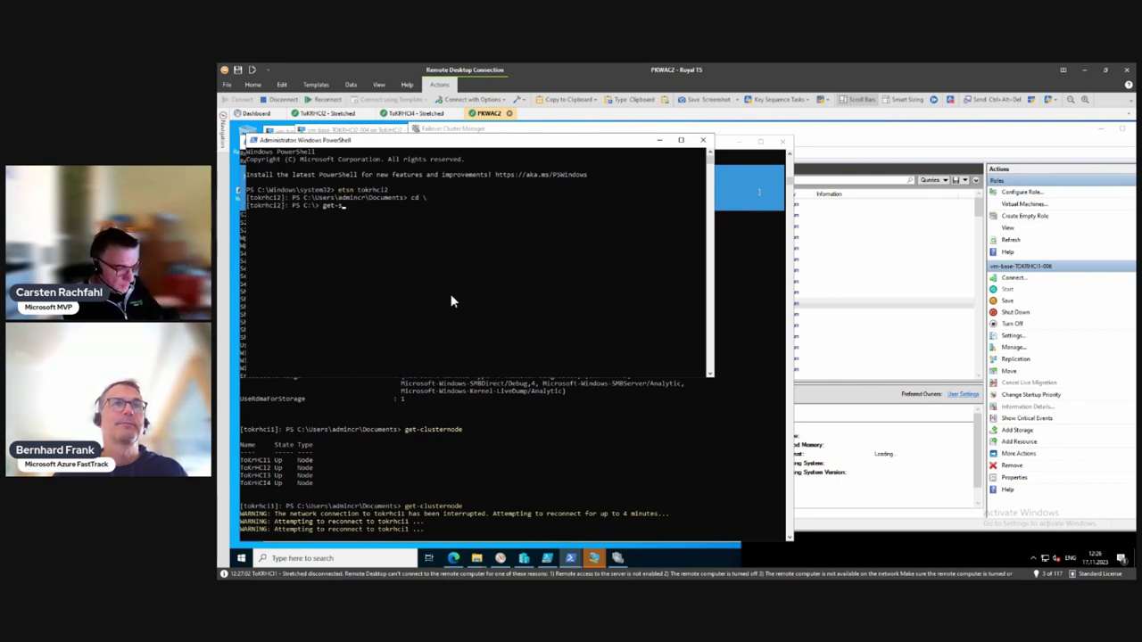
Step: Run get-storagejob and get-vm in the tokrhci2 session to query storage jobs and virtual machines
type("agejob")
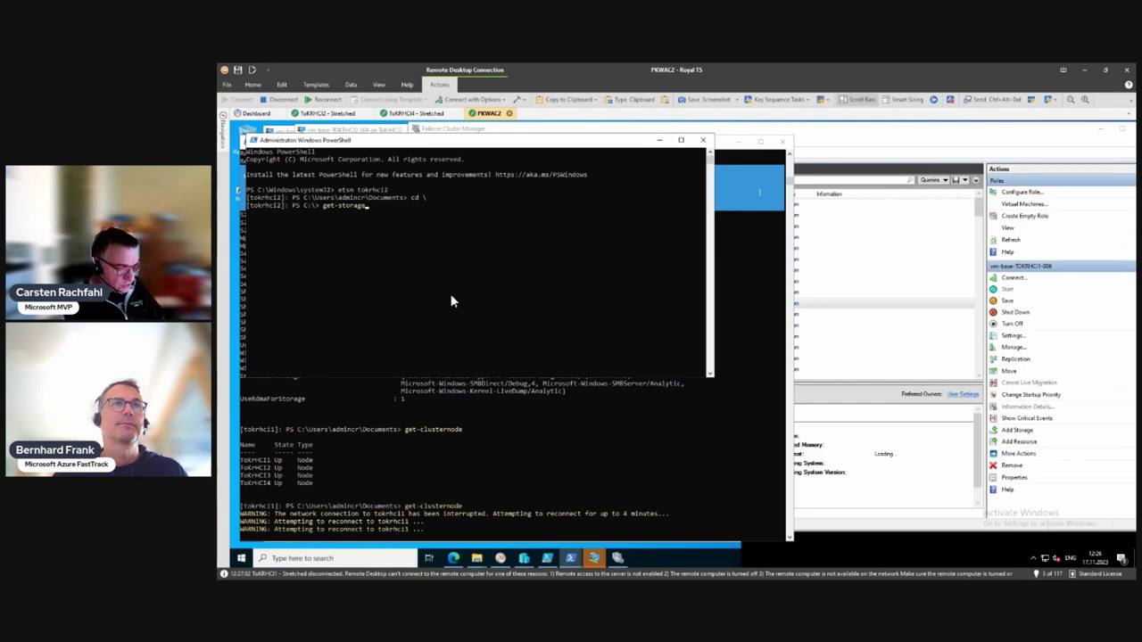
key("Return")
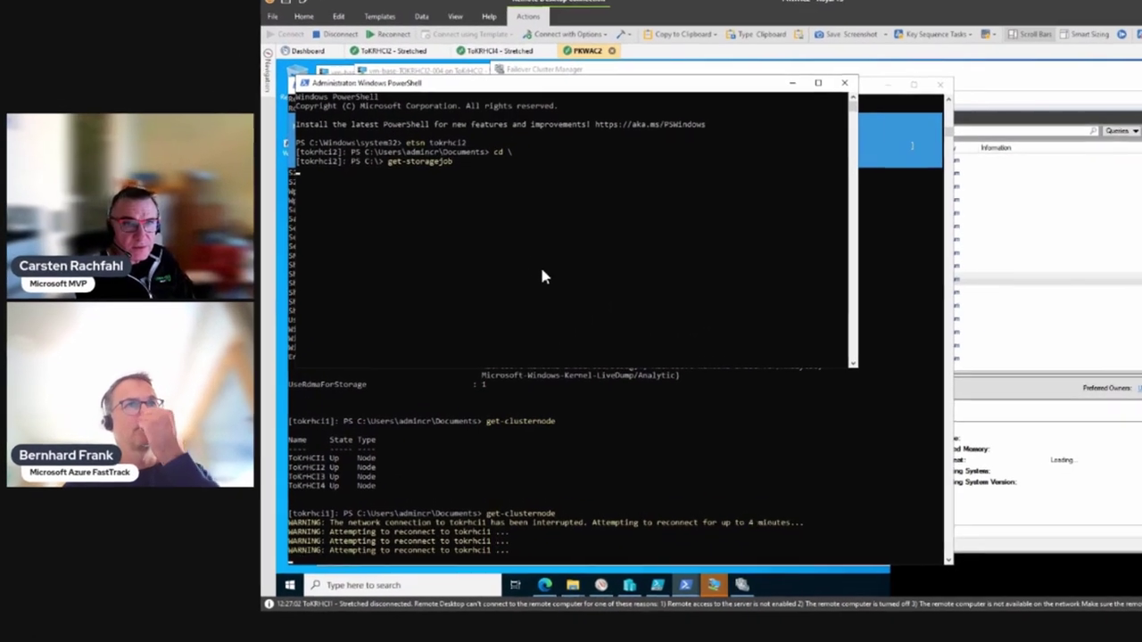
key("Up")
key("BackSpace")
key("BackSpace")
key("BackSpace")
key("BackSpace")
key("BackSpace")
key("BackSpace")
key("BackSpace")
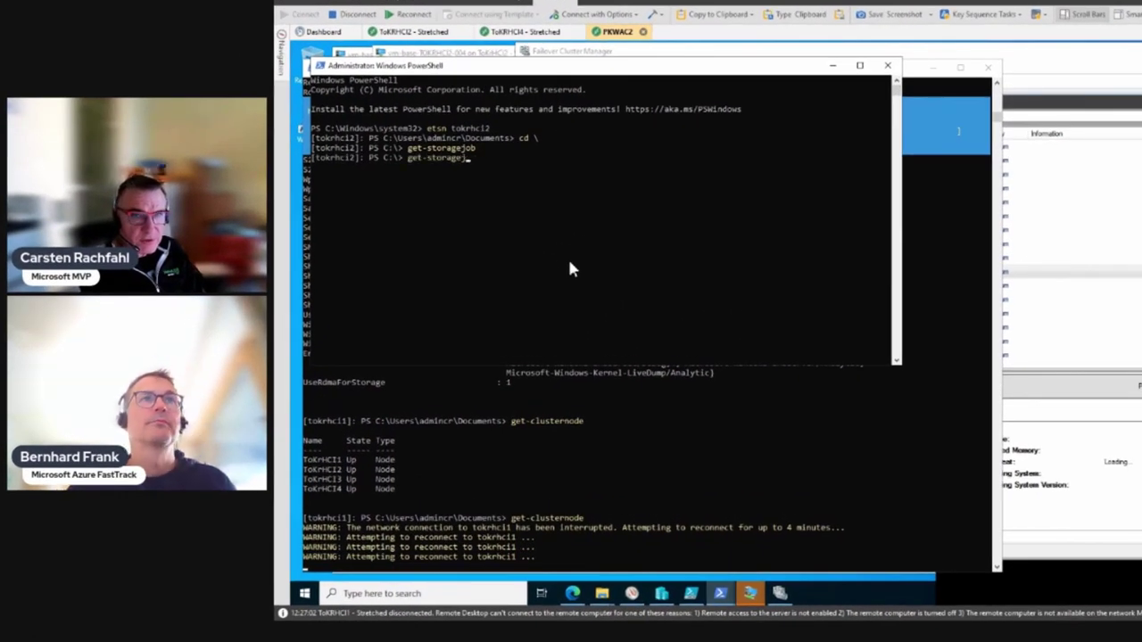
key("BackSpace")
key("BackSpace")
key("BackSpace")
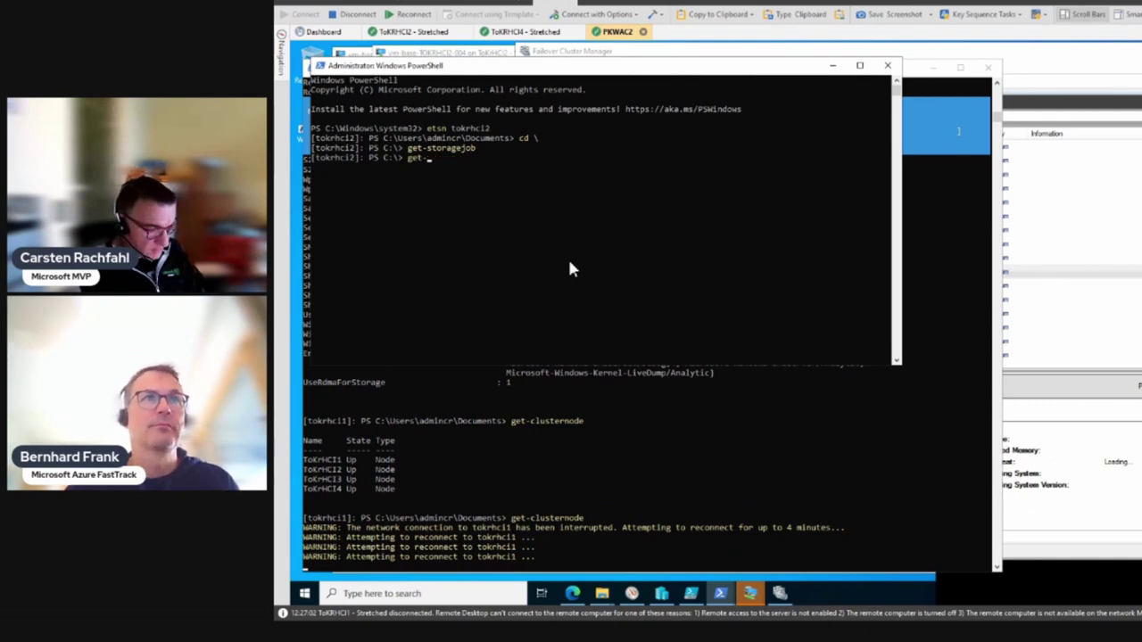
type("vm")
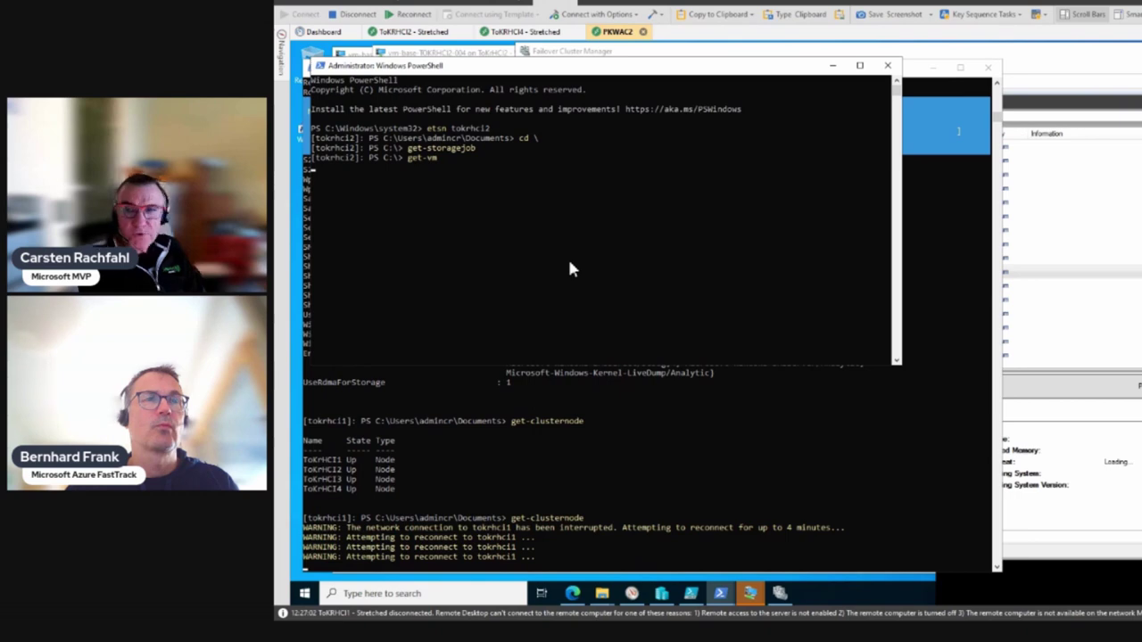
Step: Select vm-base-TOKRHCI1-003 in the roles list and bring up the open console of vm-base-TOKRHCI3-011
left_click(1078, 229)
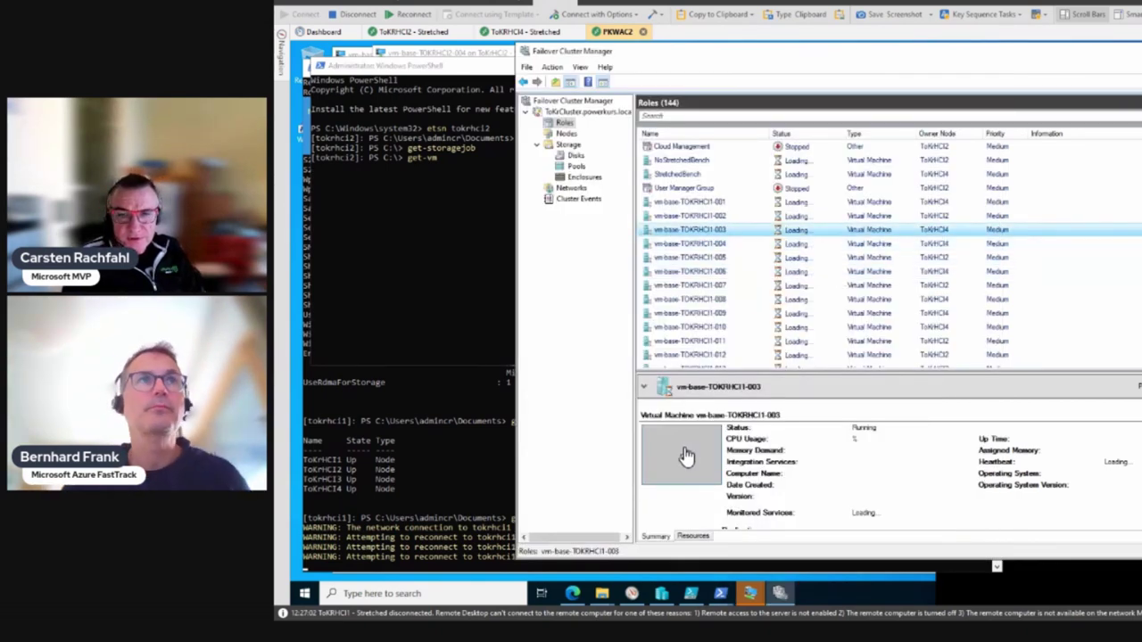
left_click(751, 592)
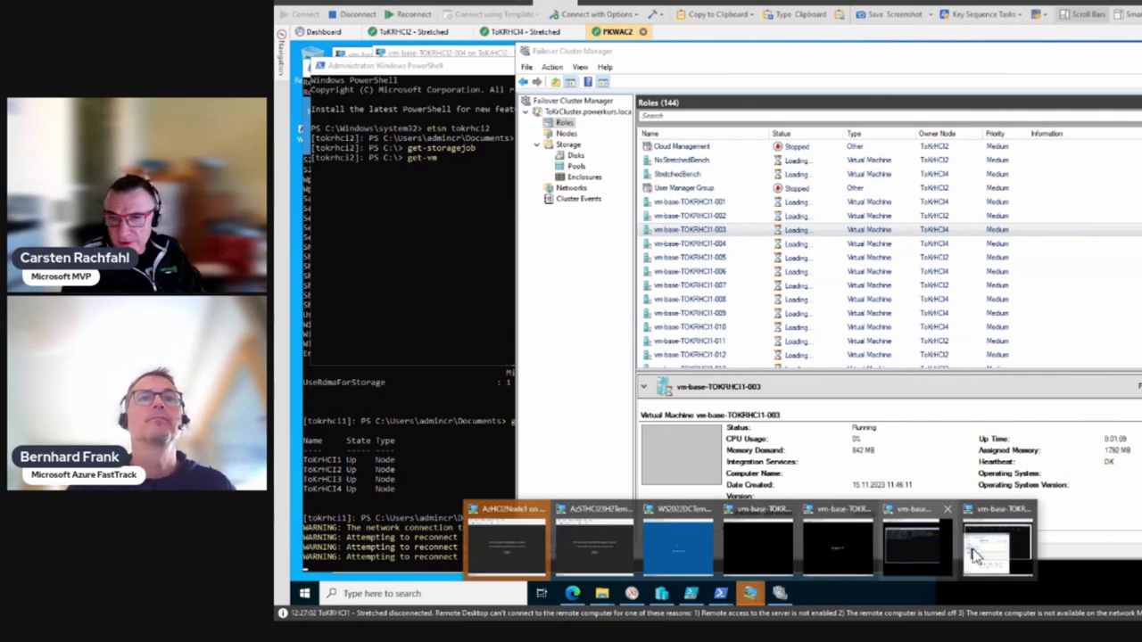
left_click(924, 545)
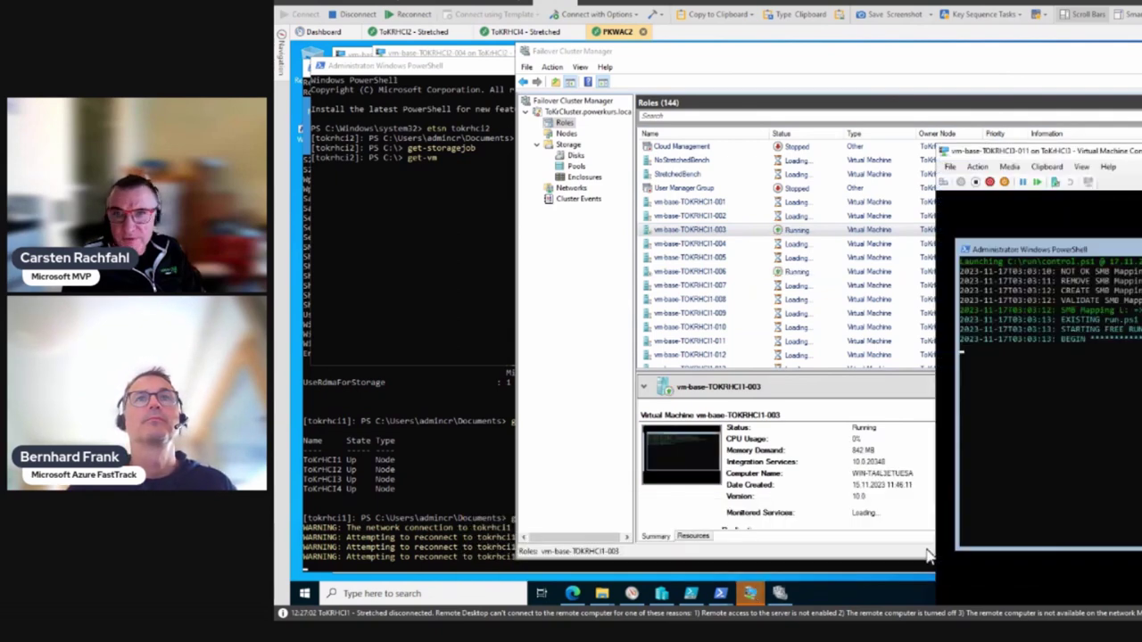
left_click_drag(1044, 159, 919, 98)
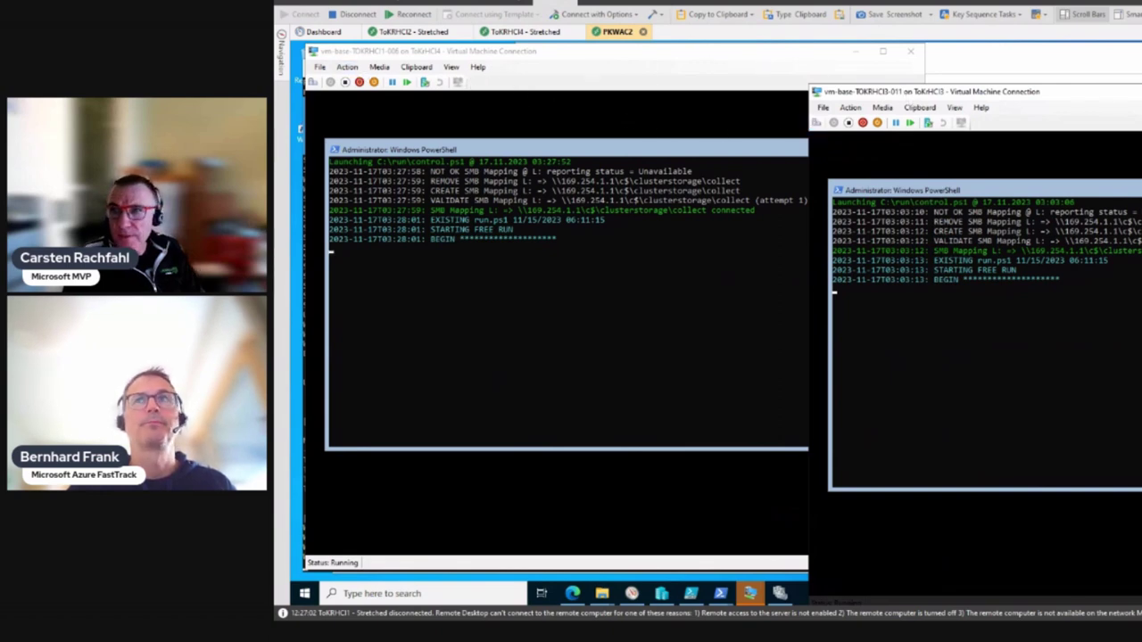
Step: Examine the status and owner nodes of the virtual machines throughout the cluster's roles list
left_click(928, 286)
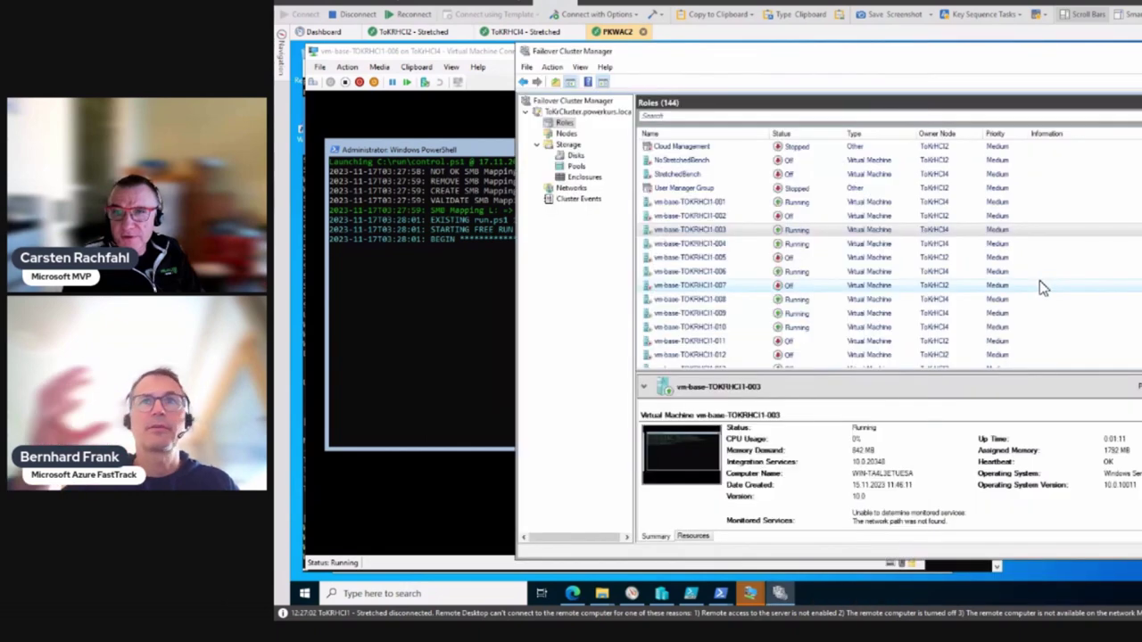
scroll(794, 290, "down", 3)
scroll(794, 290, "down", 7)
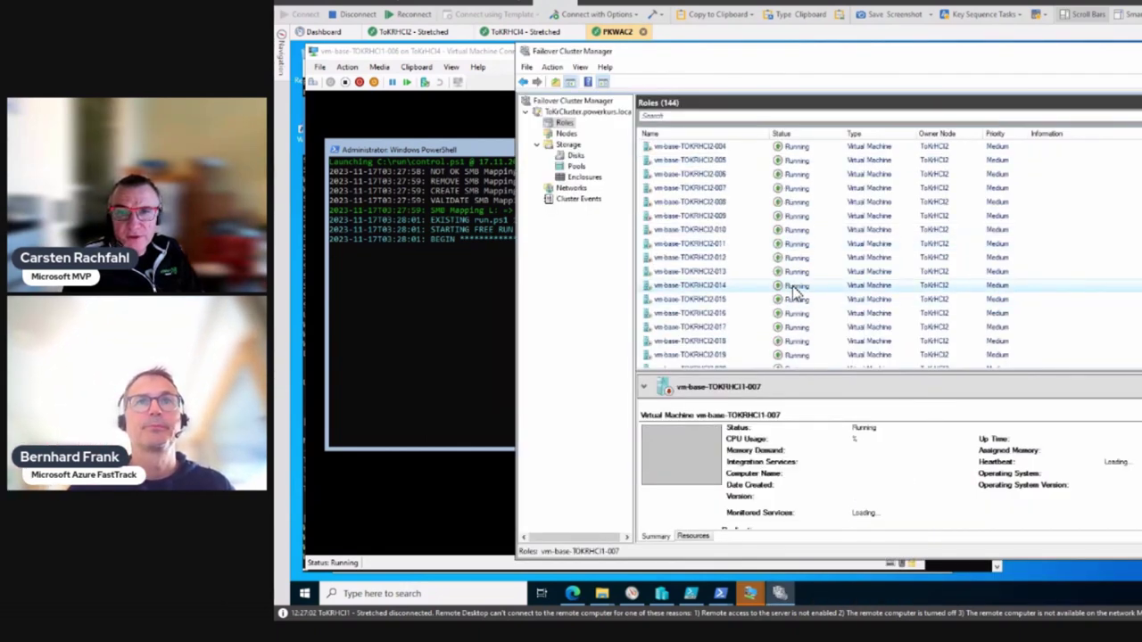
scroll(795, 290, "up", 5)
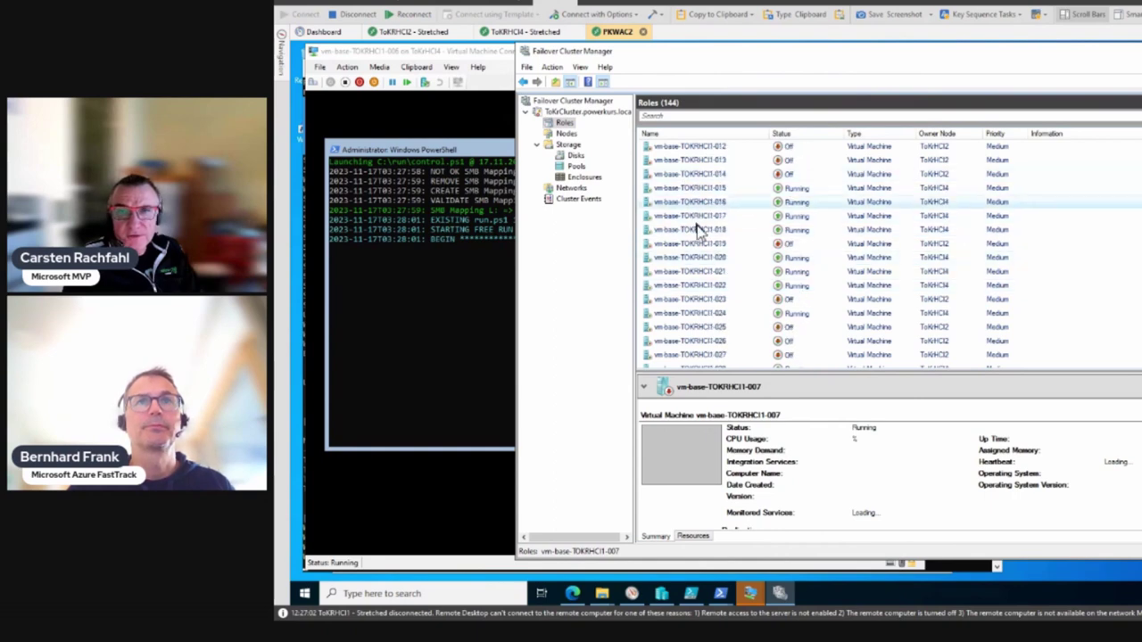
scroll(723, 230, "down", 7)
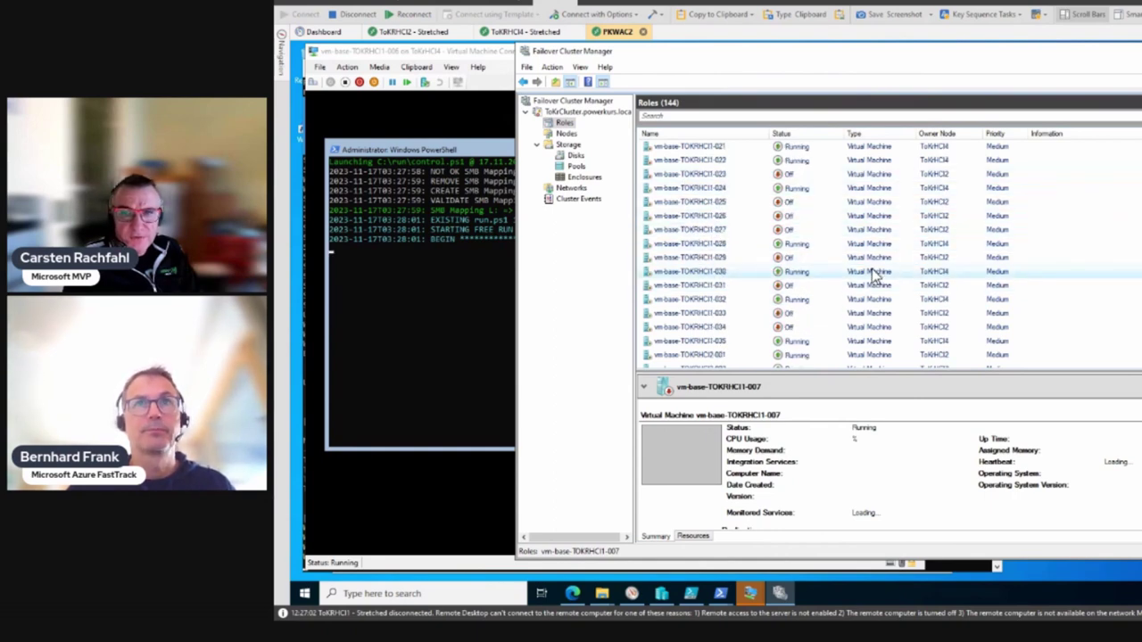
scroll(874, 285, "down", 5)
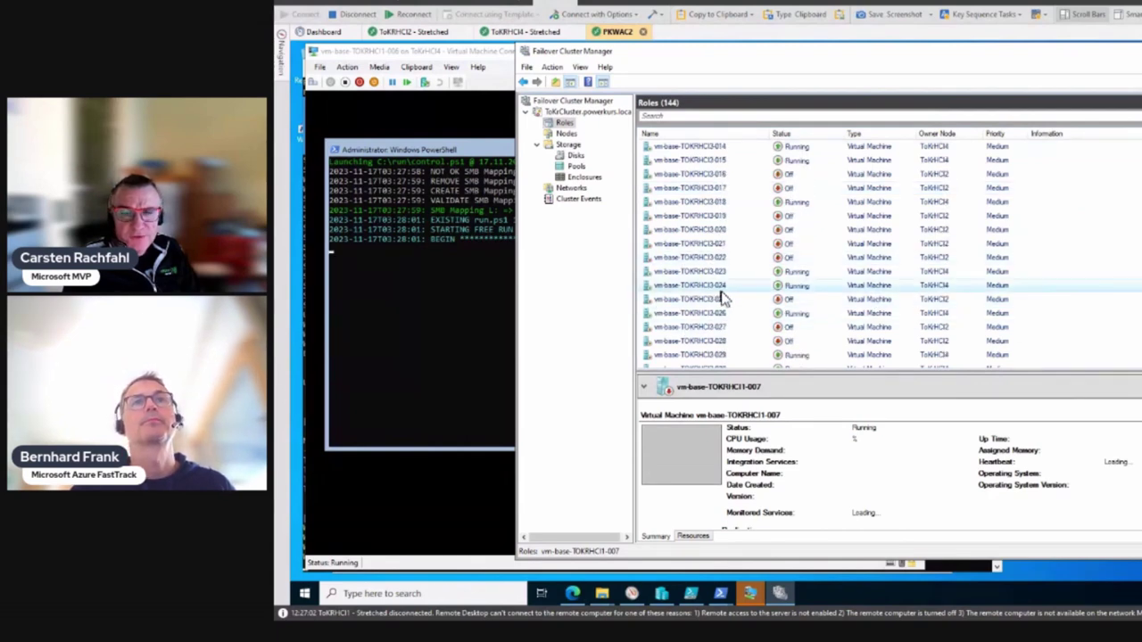
scroll(727, 276, "down", 12)
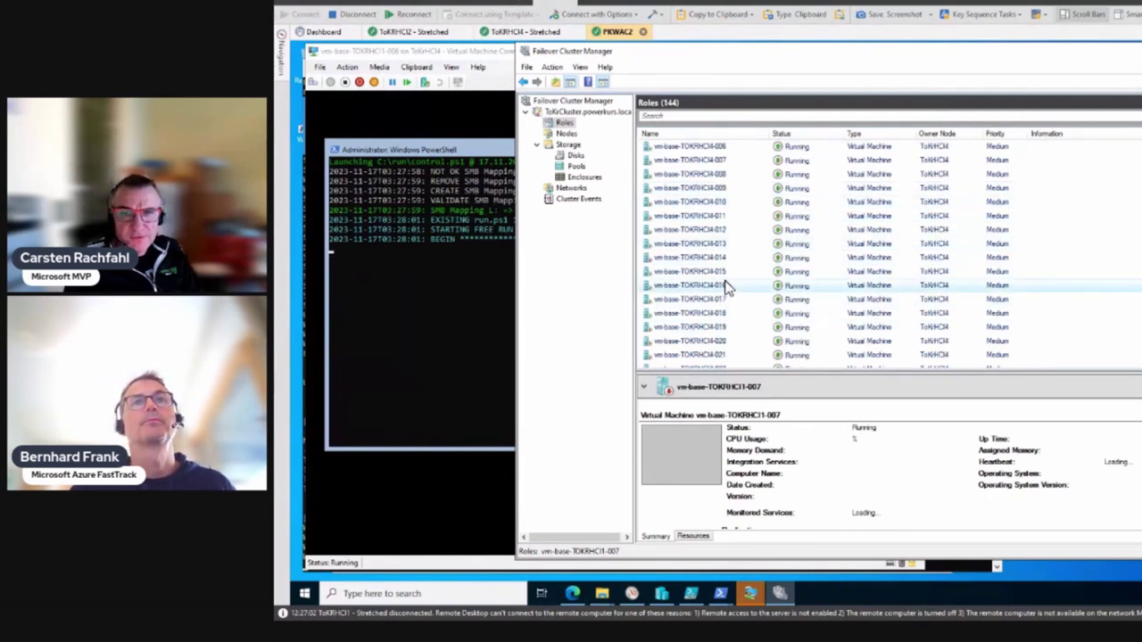
scroll(727, 287, "up", 15)
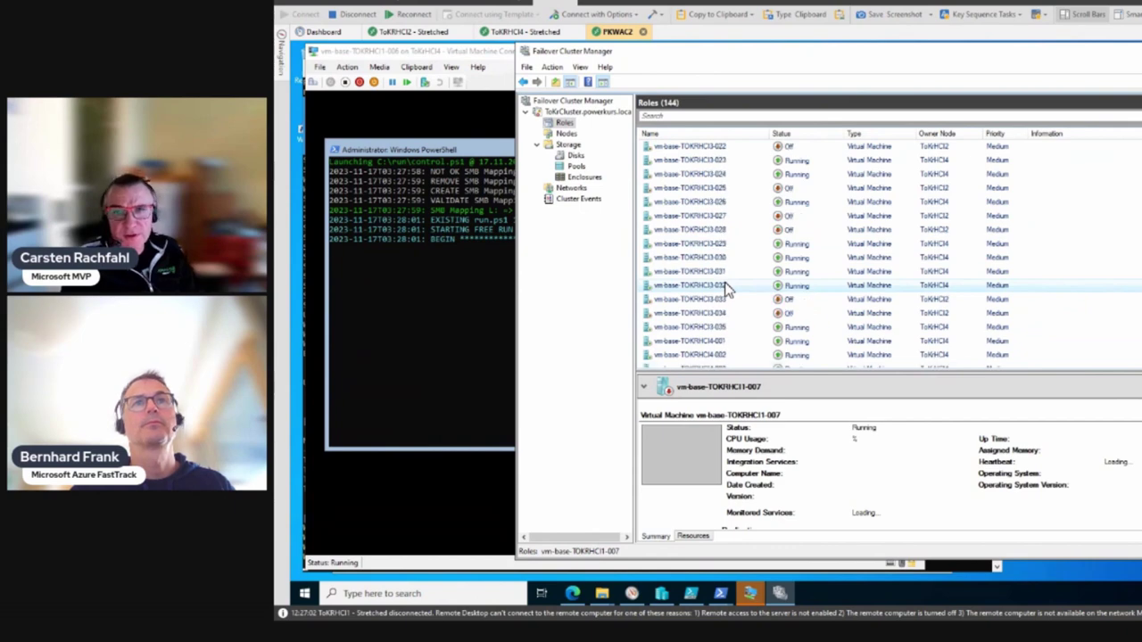
scroll(728, 288, "up", 6)
scroll(728, 288, "down", 4)
Step: Connect to the virtual machine vm-base-TOKRHCI3-008 from the roles list
left_click(702, 247)
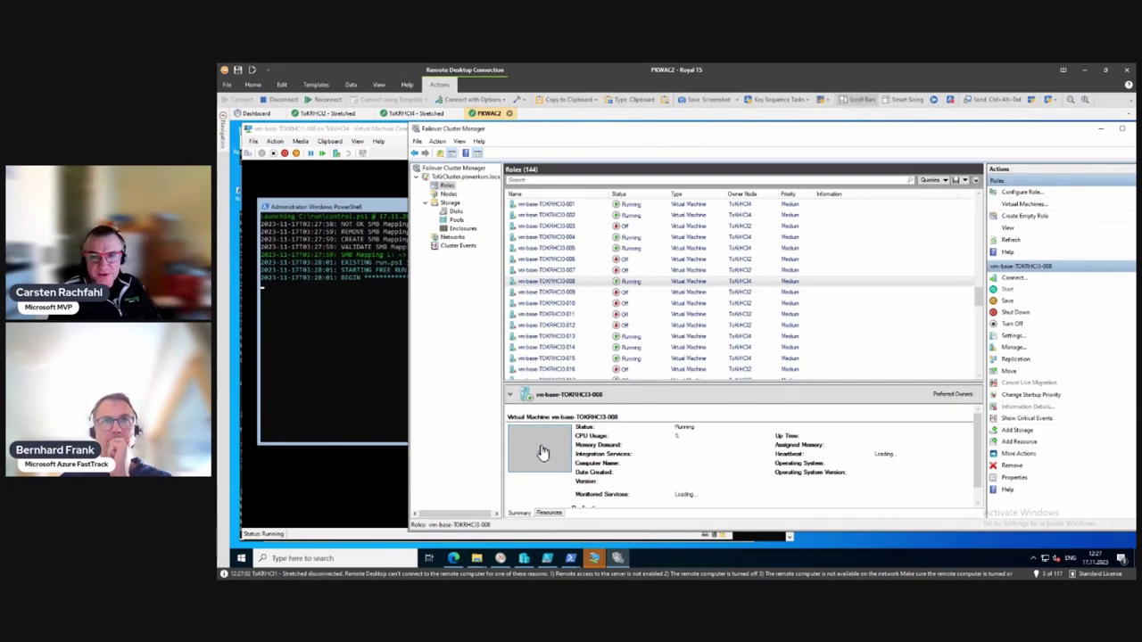
mouse_move(590, 560)
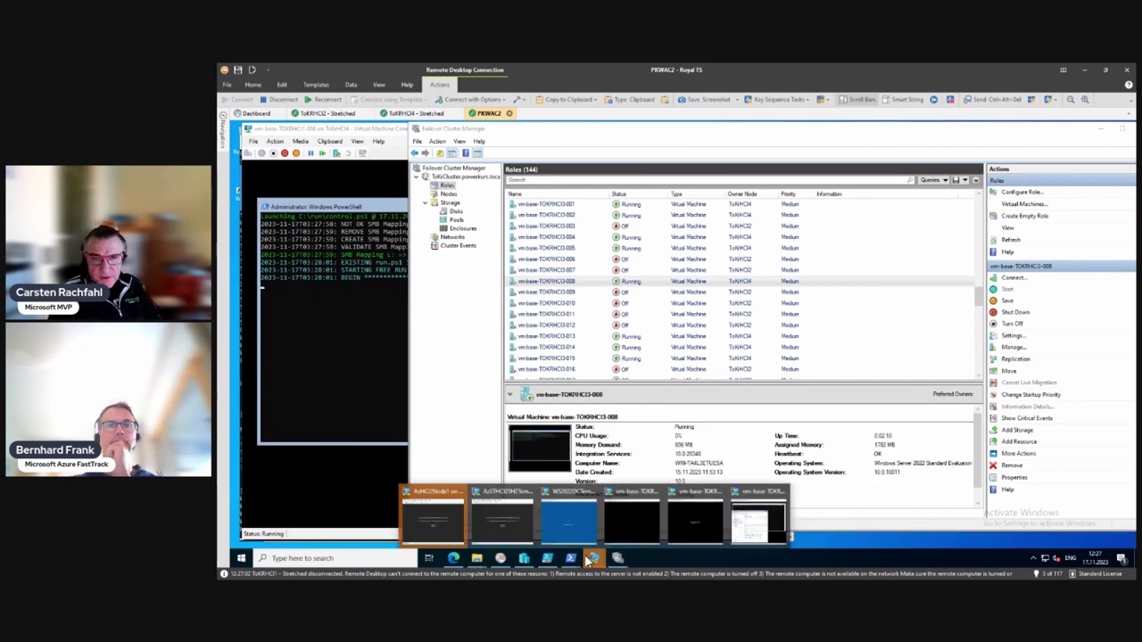
left_click(656, 492)
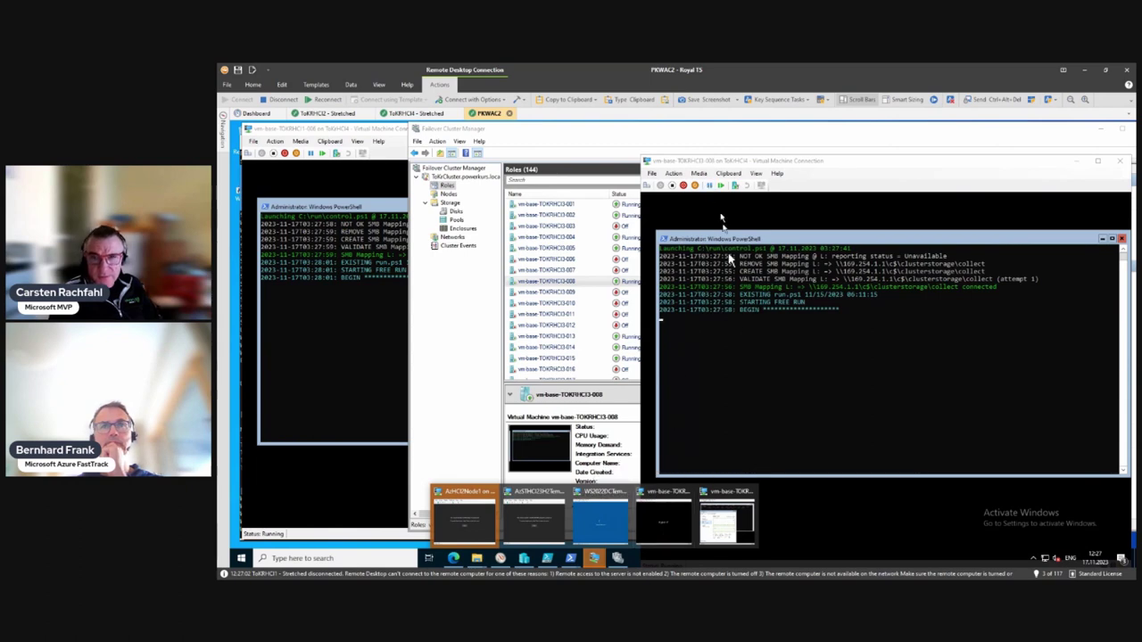
Step: Open Task Manager in vm-base-TOKRHCI3-008 through the Ctrl+Alt+Del options, and show its detailed performance graphs
left_click(648, 185)
left_click(688, 293)
key("Escape")
key("Down")
key("Down")
key("Down")
key("Down")
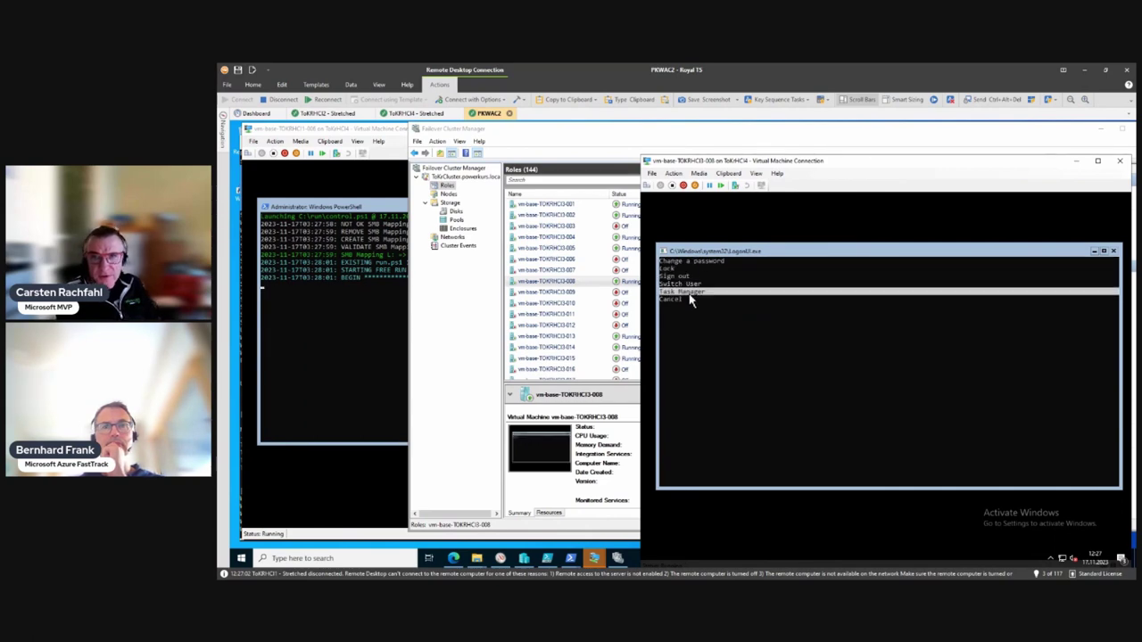
key("Return")
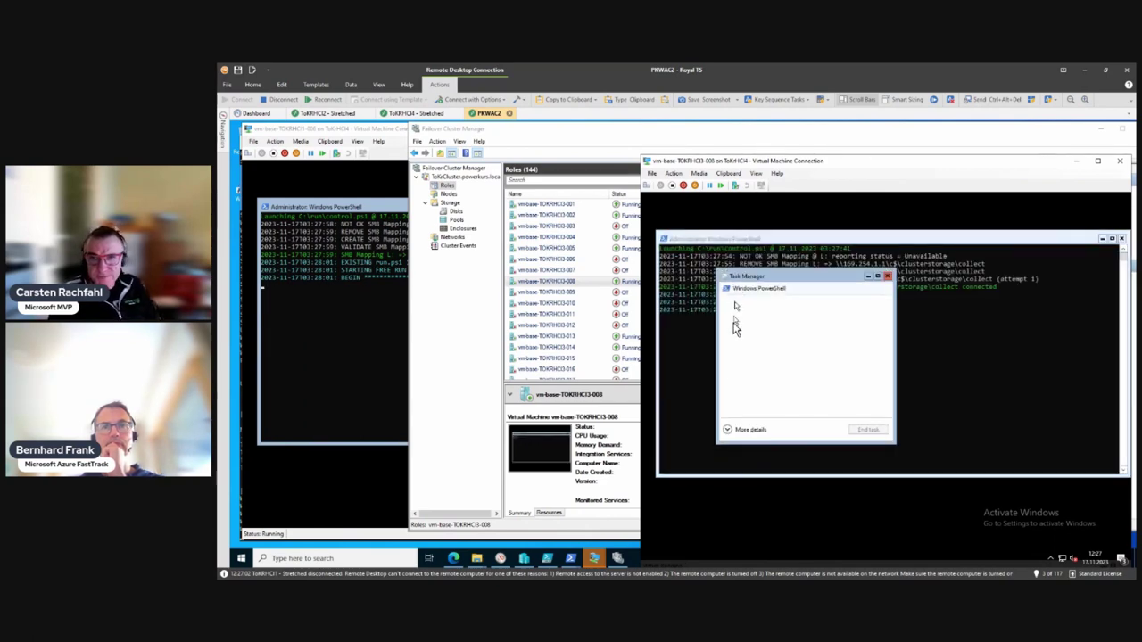
left_click(737, 429)
left_click(769, 298)
left_click_drag(791, 282, 814, 270)
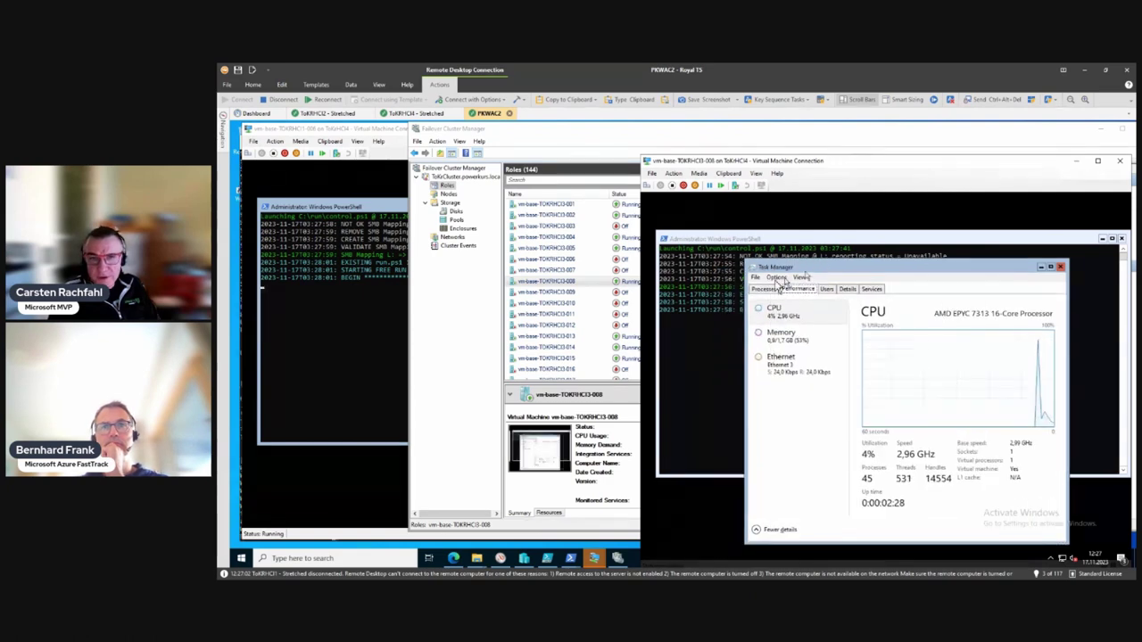
Step: Exit the disconnected tokrhci1 PowerShell session and bring up the remote tokrhci2 PowerShell session
left_click(457, 324)
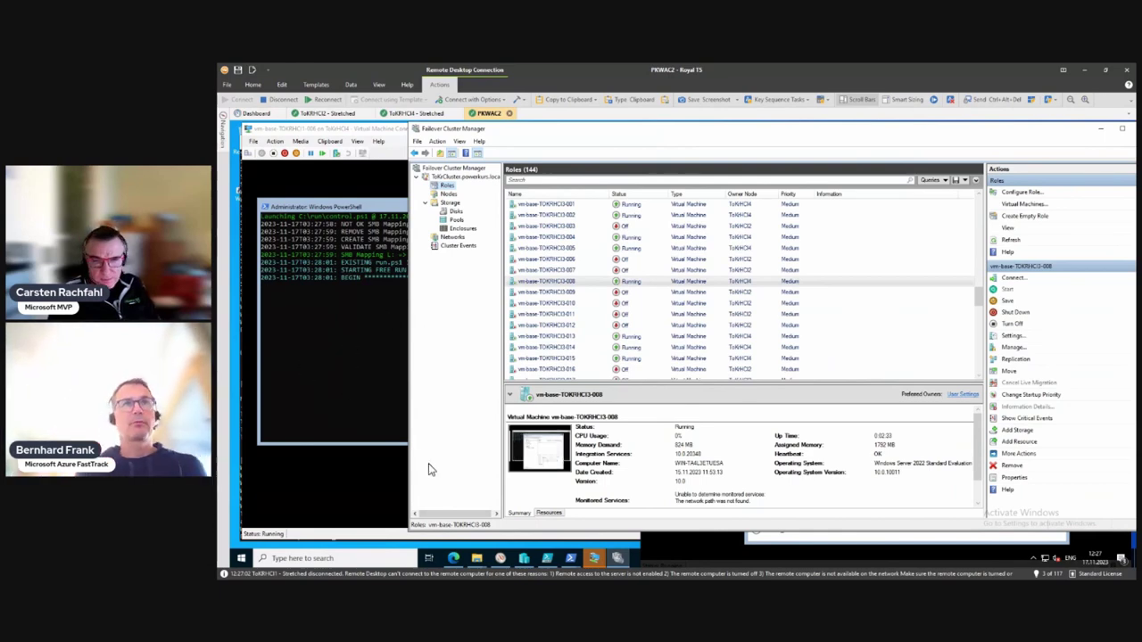
mouse_move(570, 558)
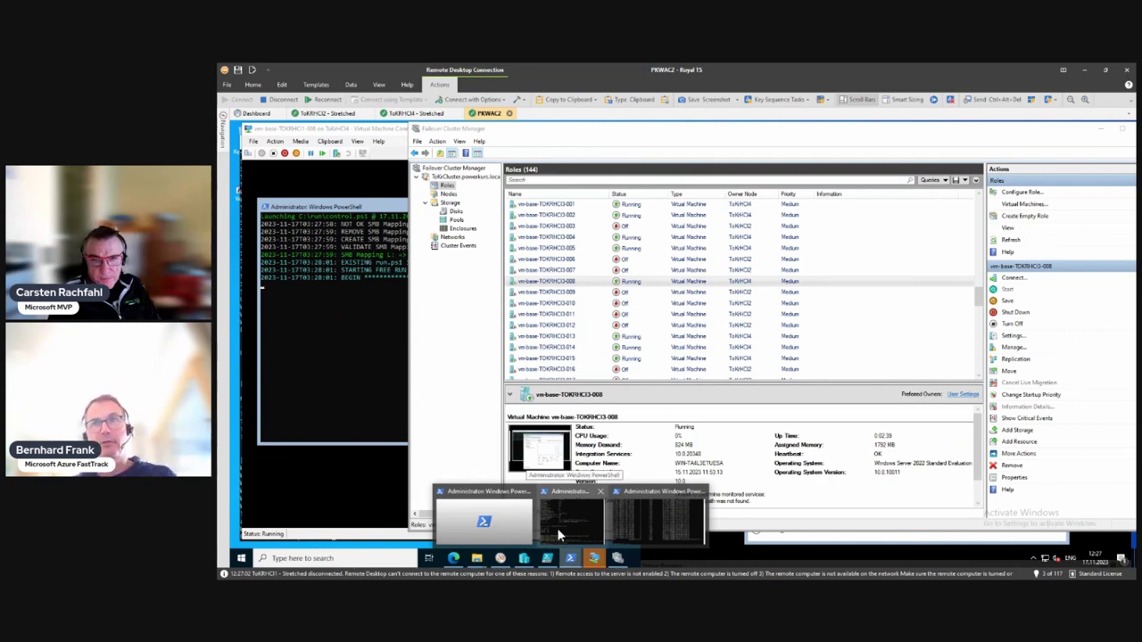
left_click(558, 534)
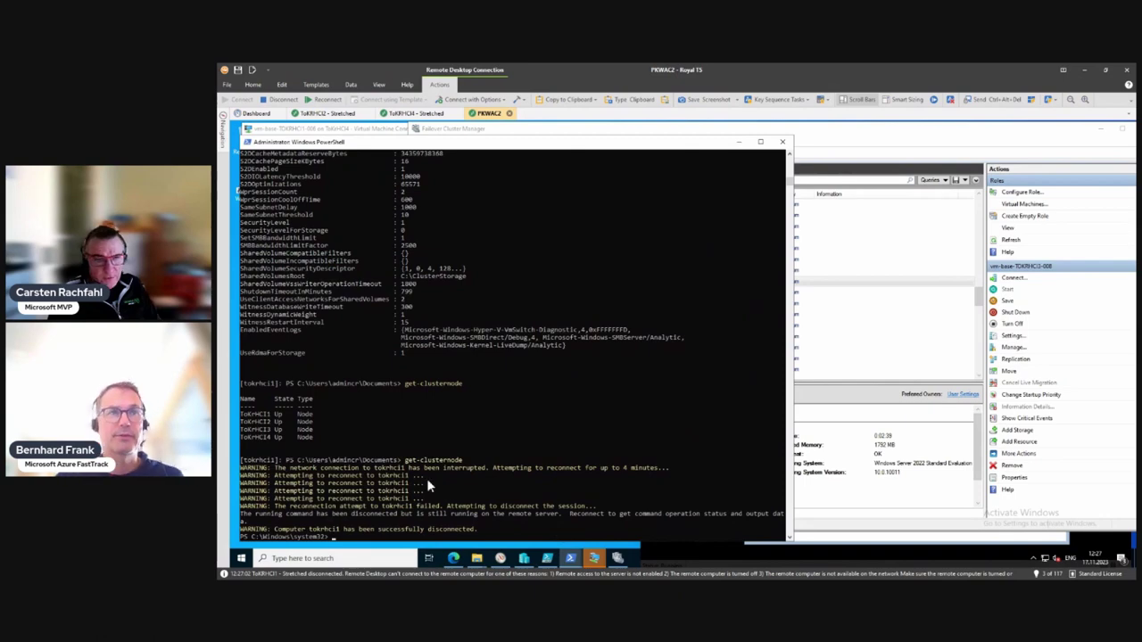
key("Return")
key("Return")
type("exit")
key("Return")
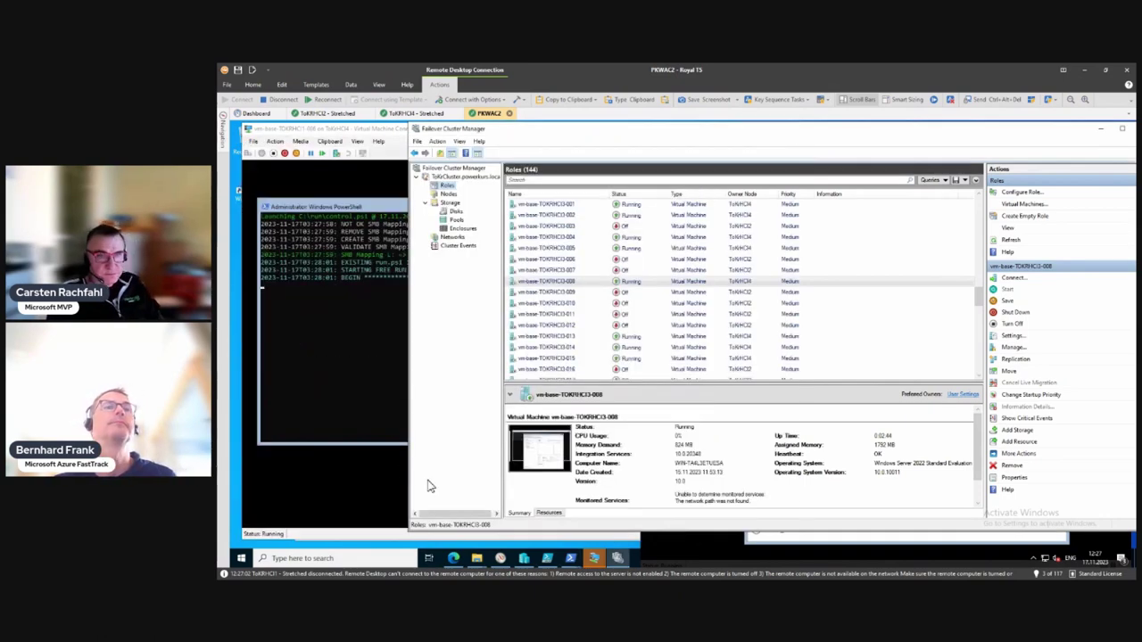
mouse_move(572, 569)
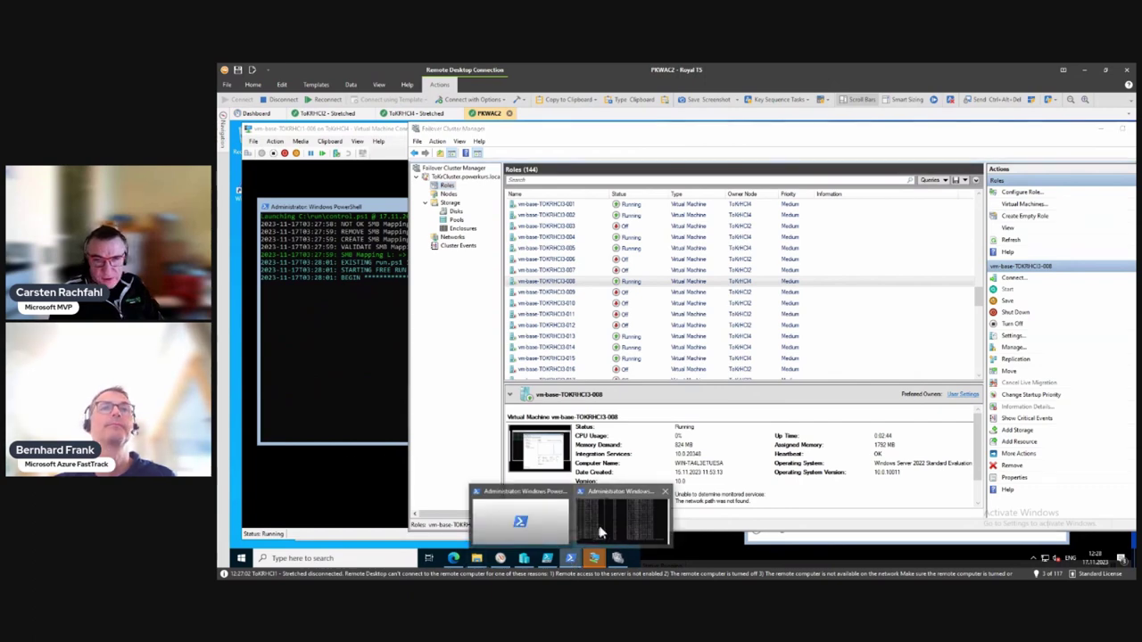
left_click(551, 533)
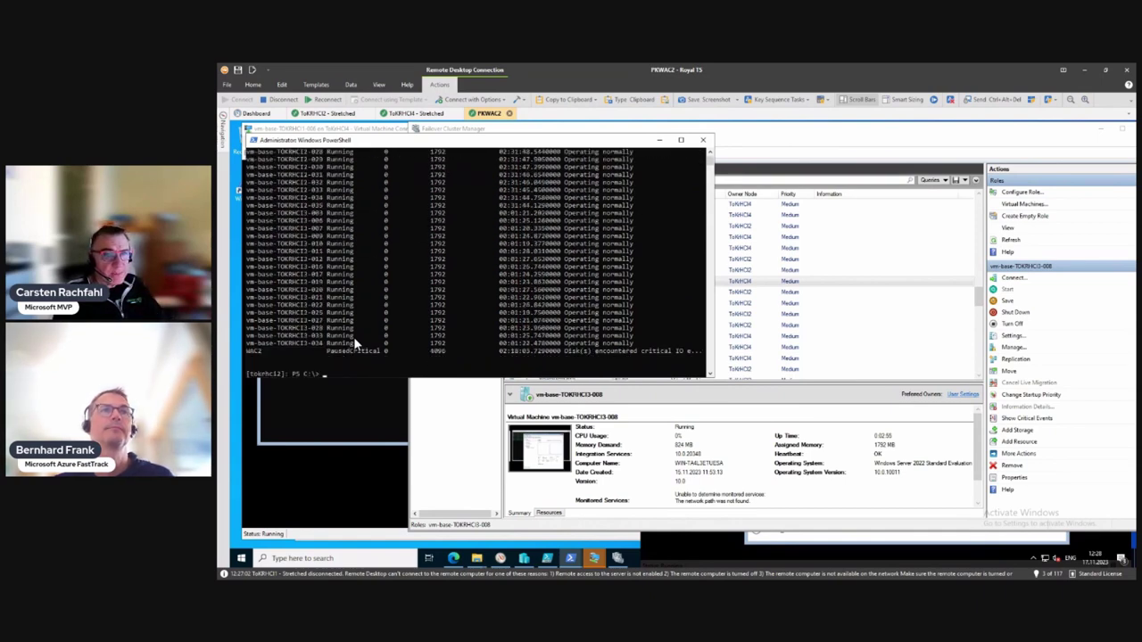
Step: Refresh the cluster's roles list and examine the status and owner nodes of the TOKRHCI1, TOKRHCI3 and TOKRHCI4 virtual machines
left_click(1011, 241)
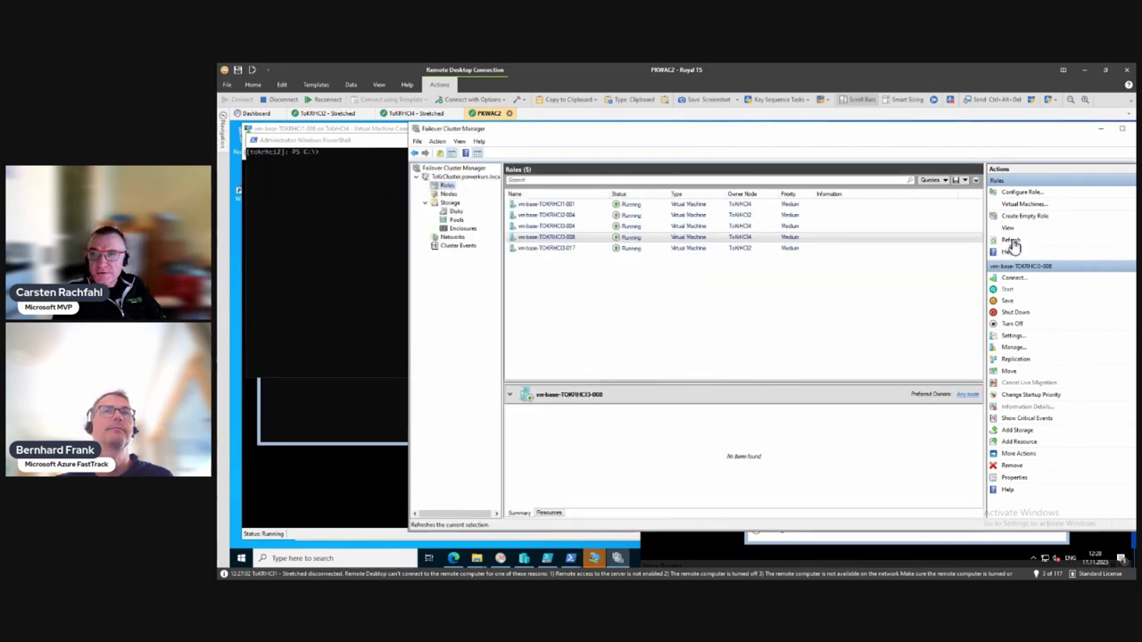
scroll(643, 318, "down", 6)
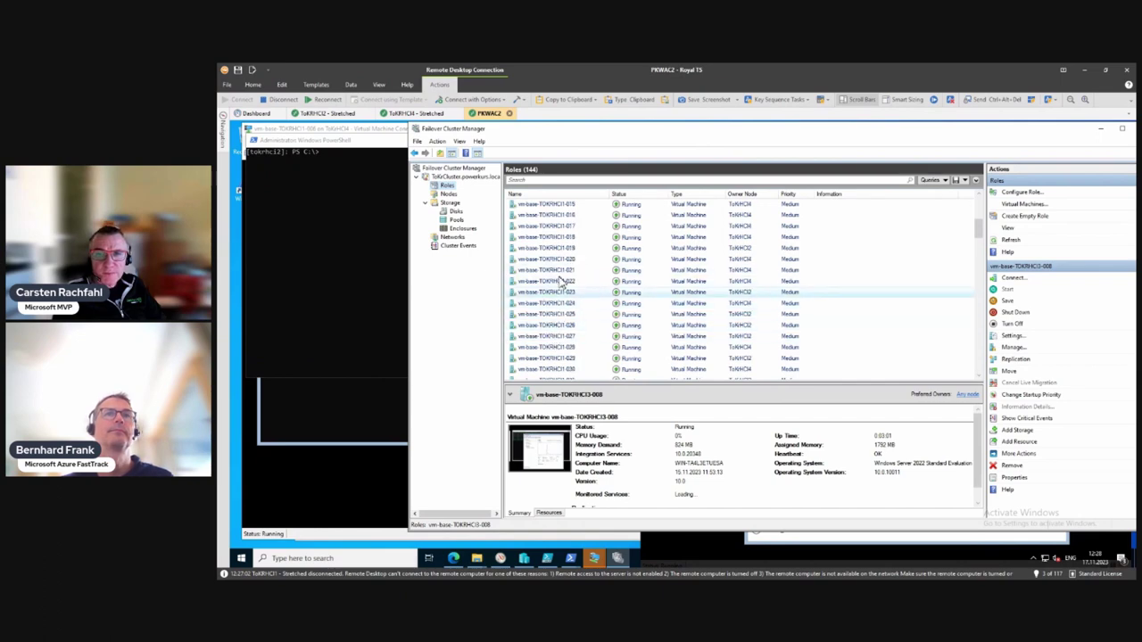
scroll(561, 281, "down", 7)
scroll(560, 281, "down", 2)
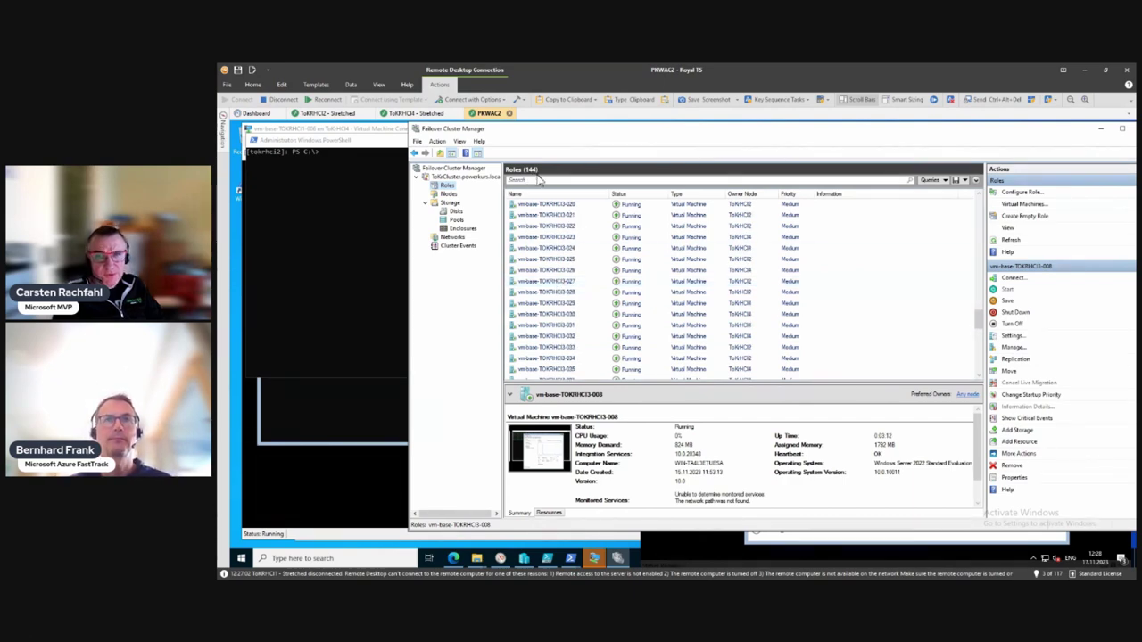
scroll(574, 303, "down", 10)
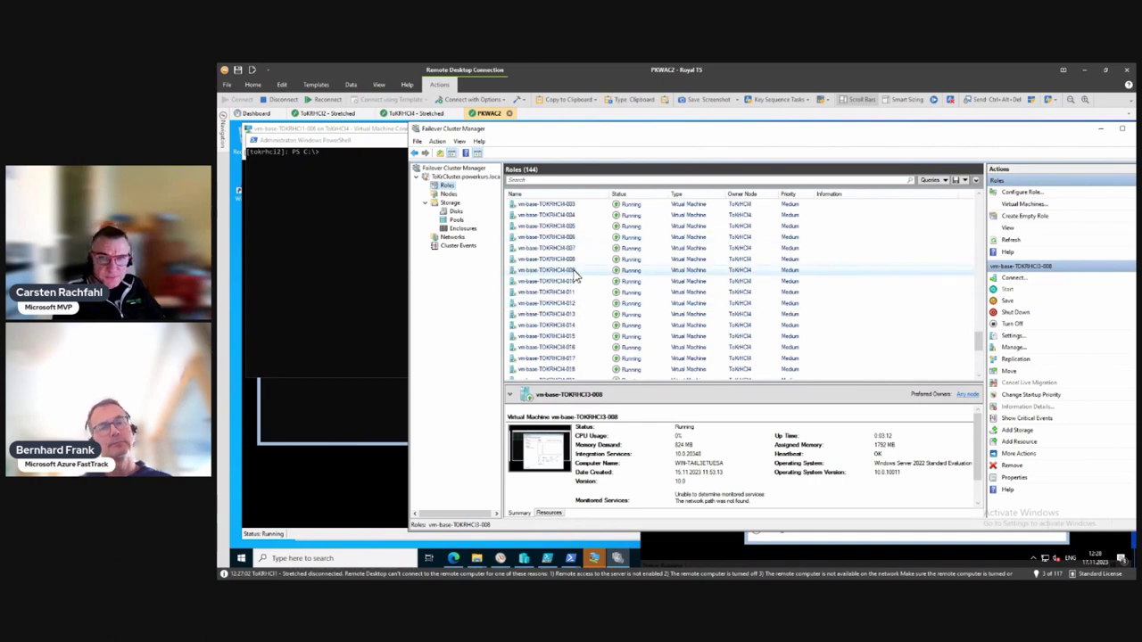
scroll(571, 267, "up", 12)
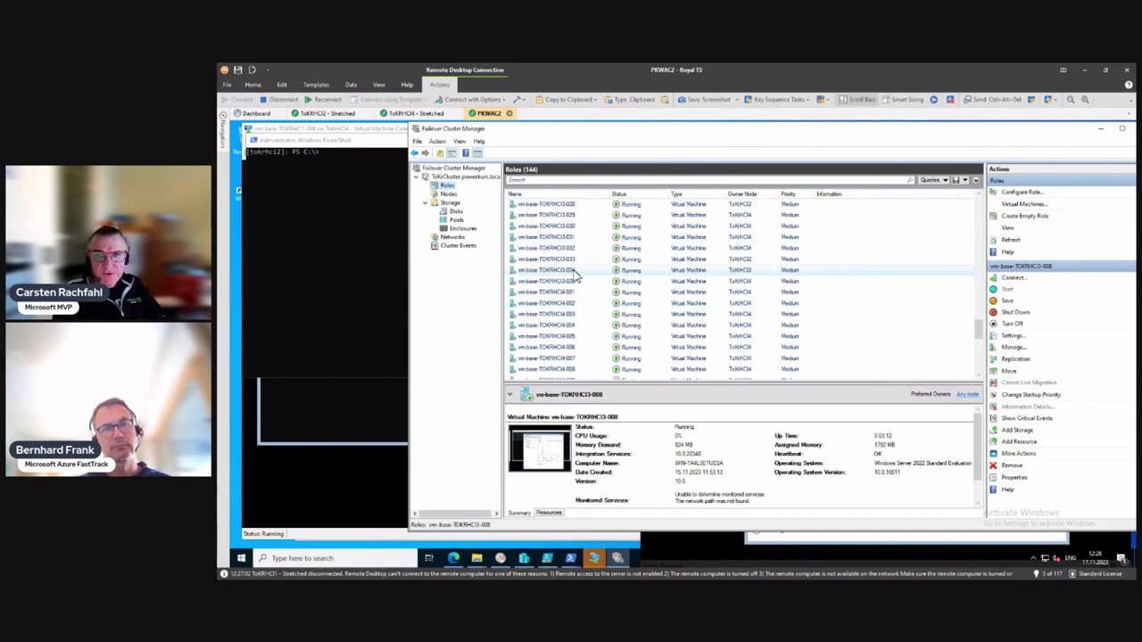
Step: Open the console of vm-base-TOKRHCI3-020 to check its display, and put the console window away
left_click(565, 249)
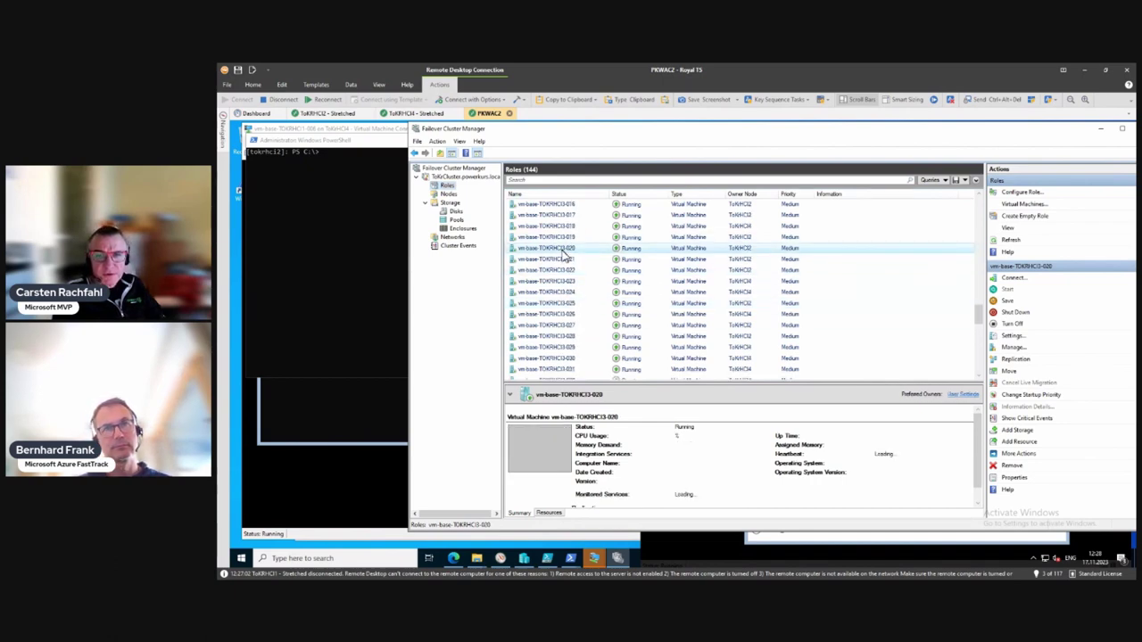
left_click(526, 456)
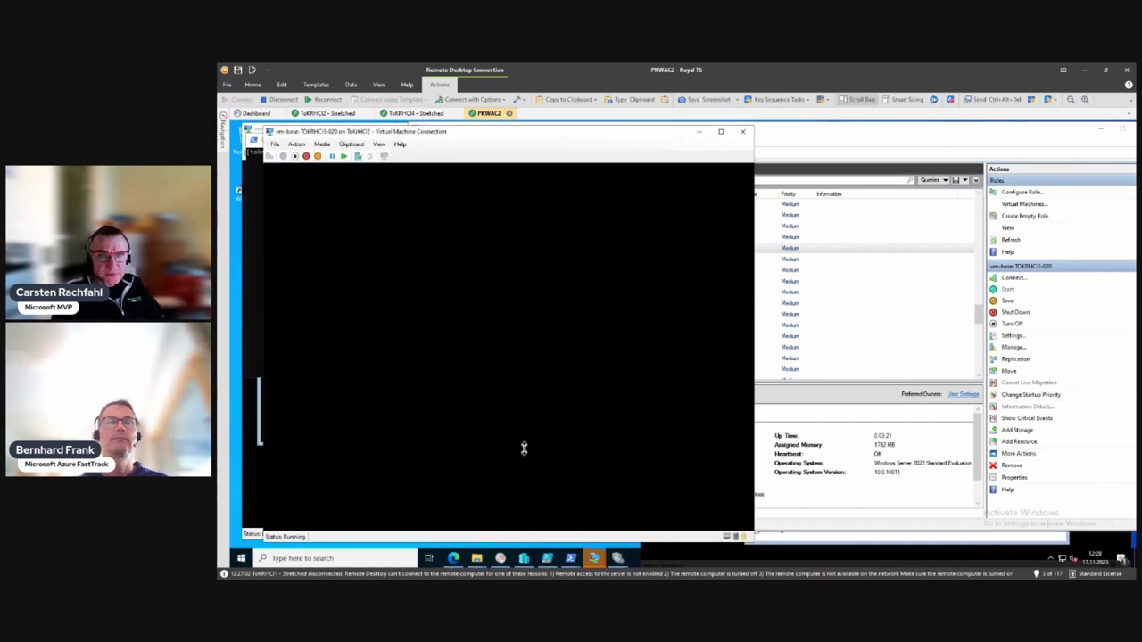
left_click(698, 131)
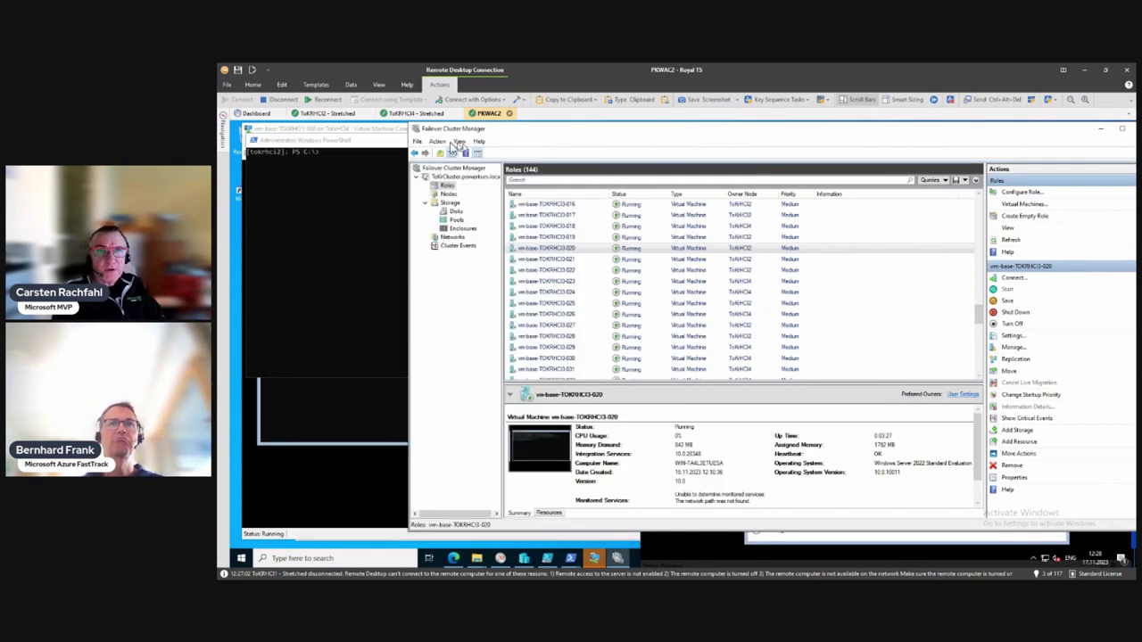
Step: Switch to the ToKRHCI2 remote session and focus the PowerShell window with the live IOPS, latency and Hyper-V CPU figures
left_click(348, 115)
left_click(676, 273)
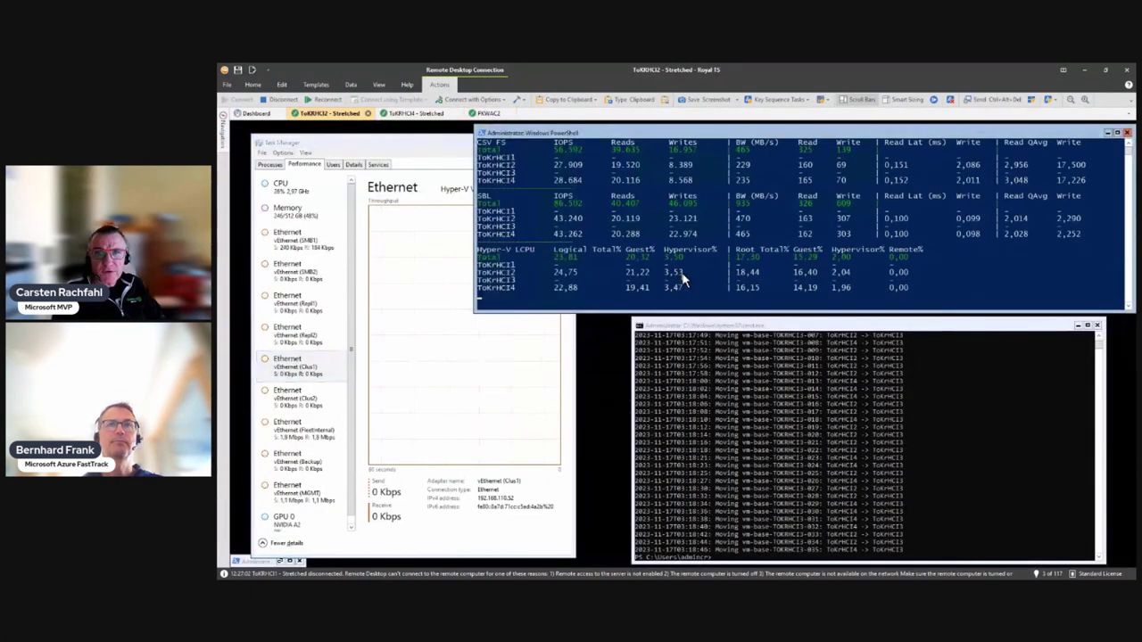